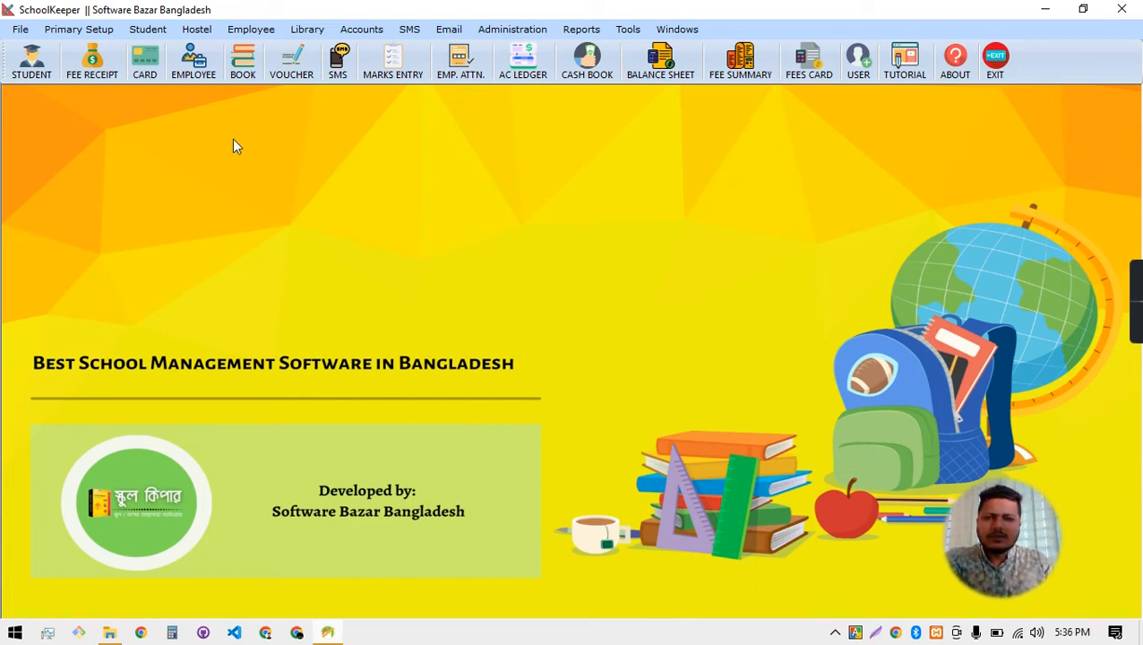
Open the Library > Supplier Information form and glance at its supplier list
left_click(309, 30)
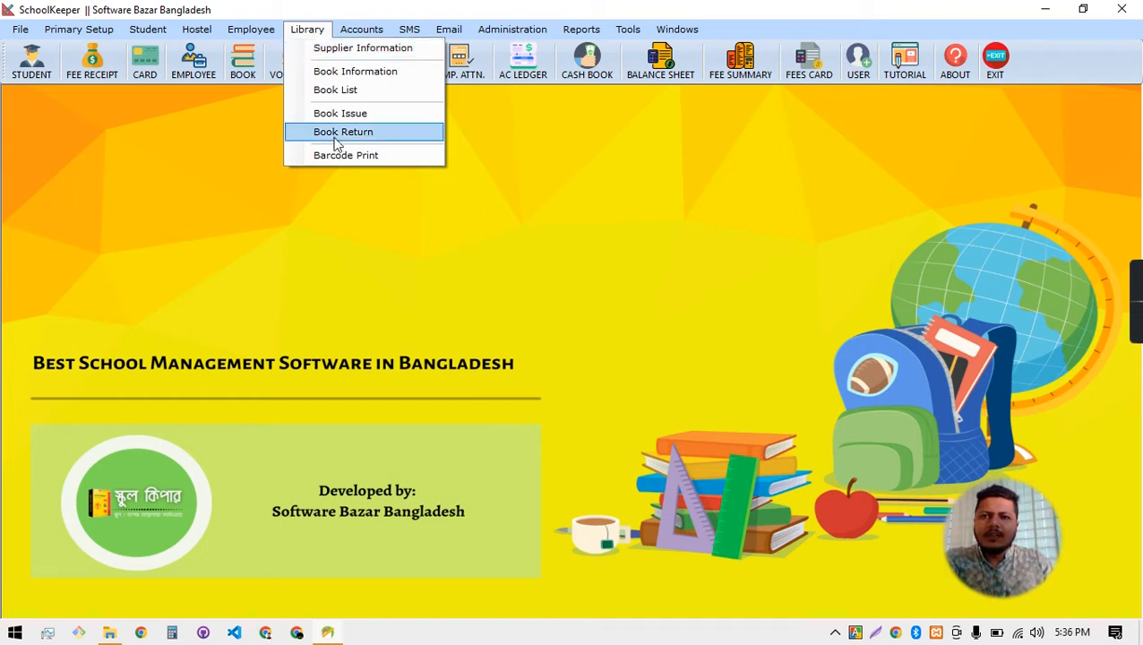
left_click(326, 48)
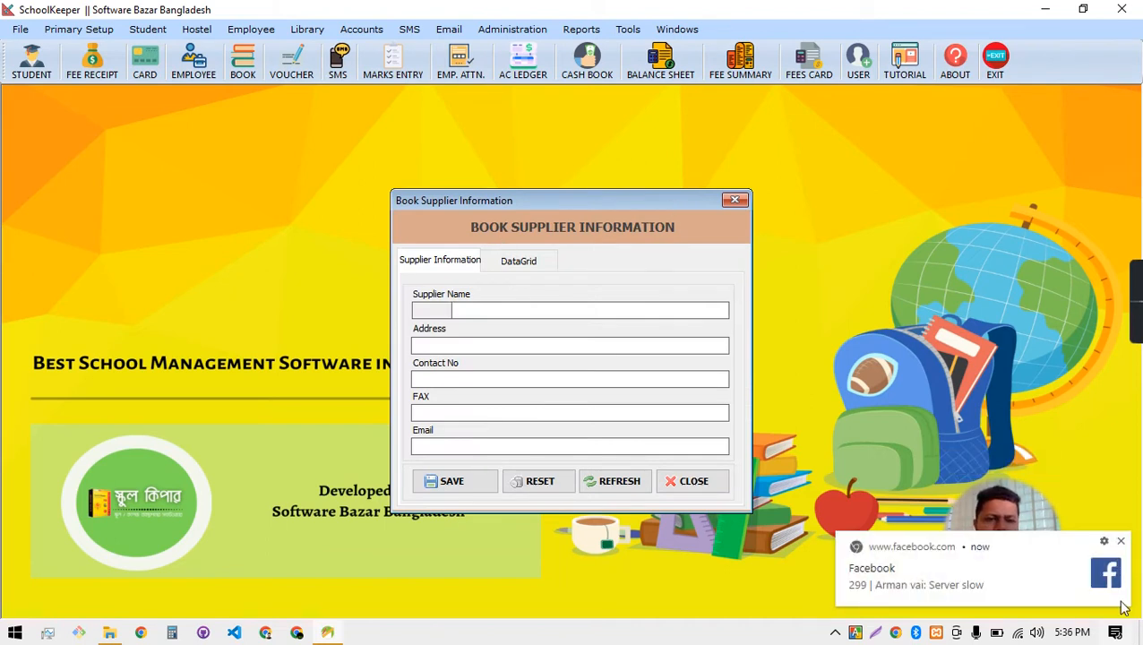
left_click(1120, 541)
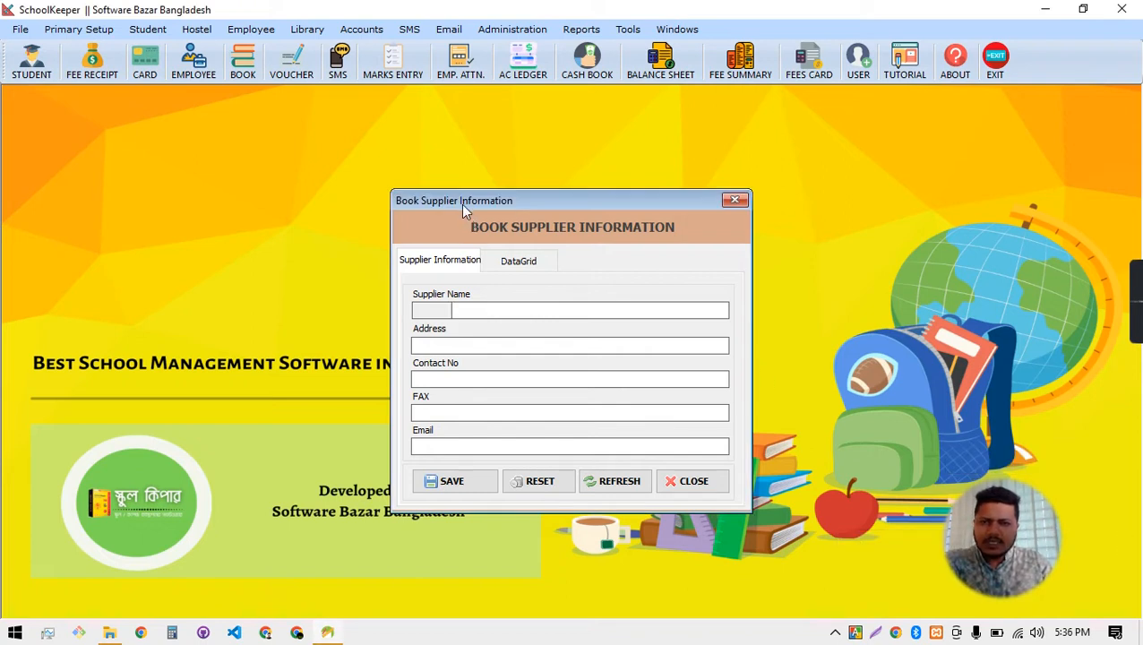
left_click(513, 266)
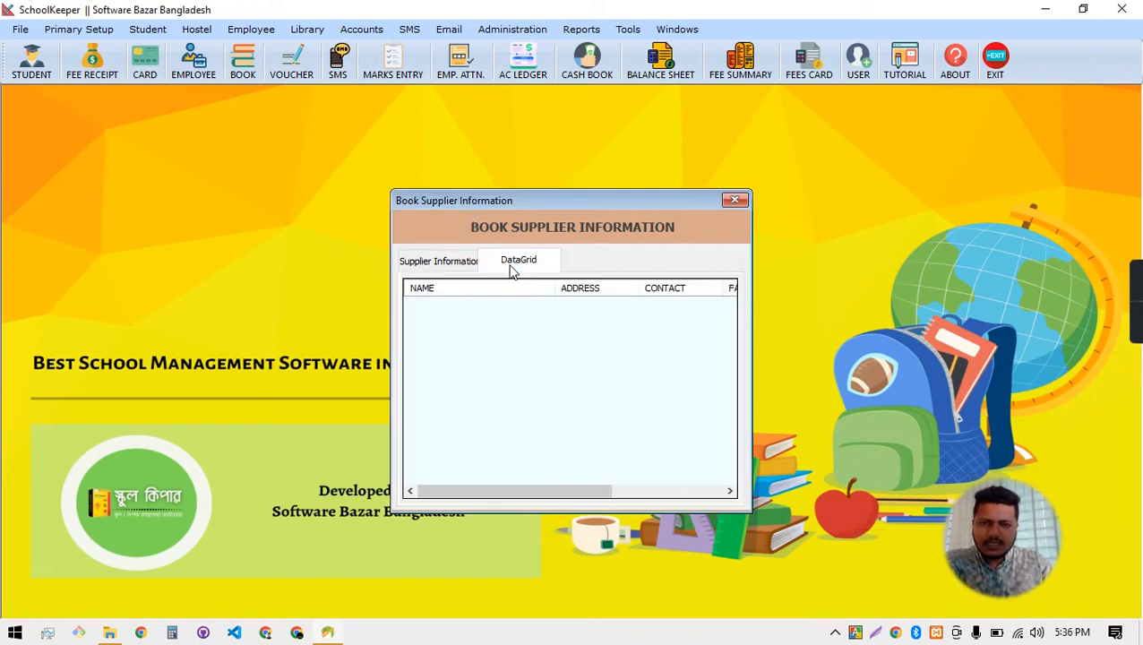
left_click(445, 266)
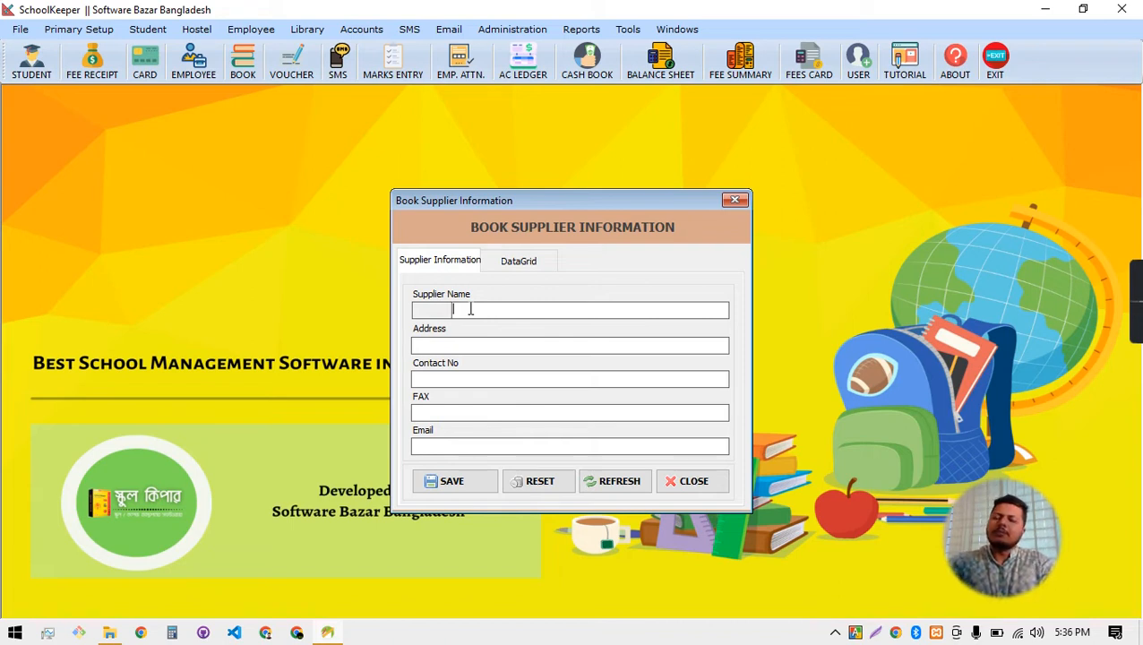
Fill in supplier name Papia Publisher with its address, contact number and e-mail
type("P")
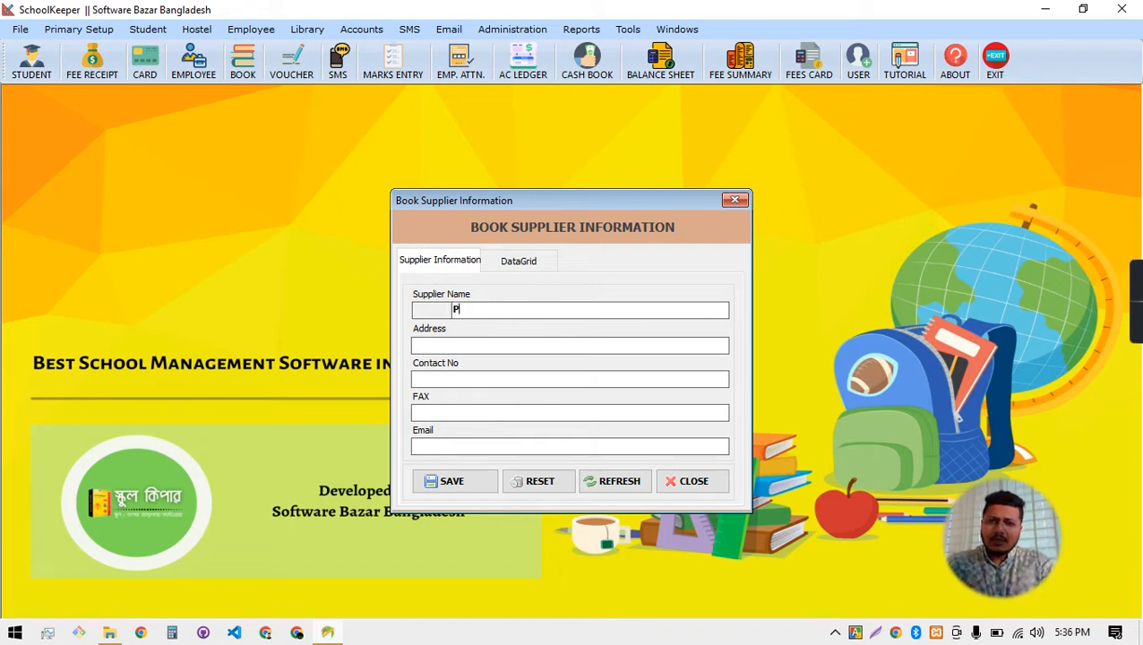
type("apia Publisher")
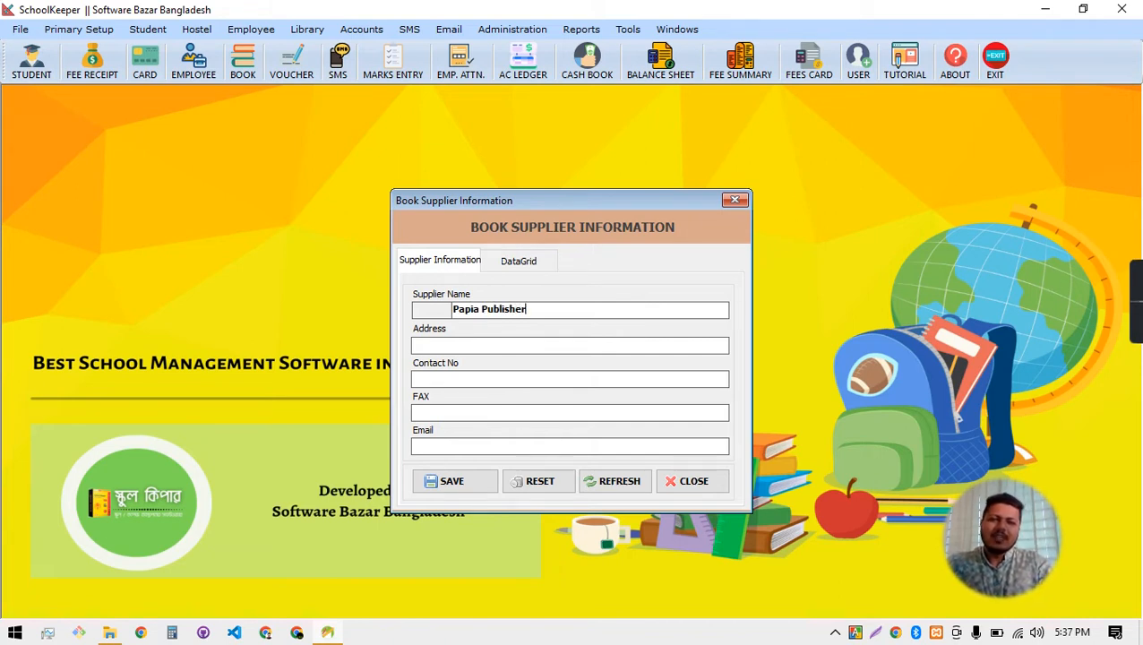
left_click(449, 348)
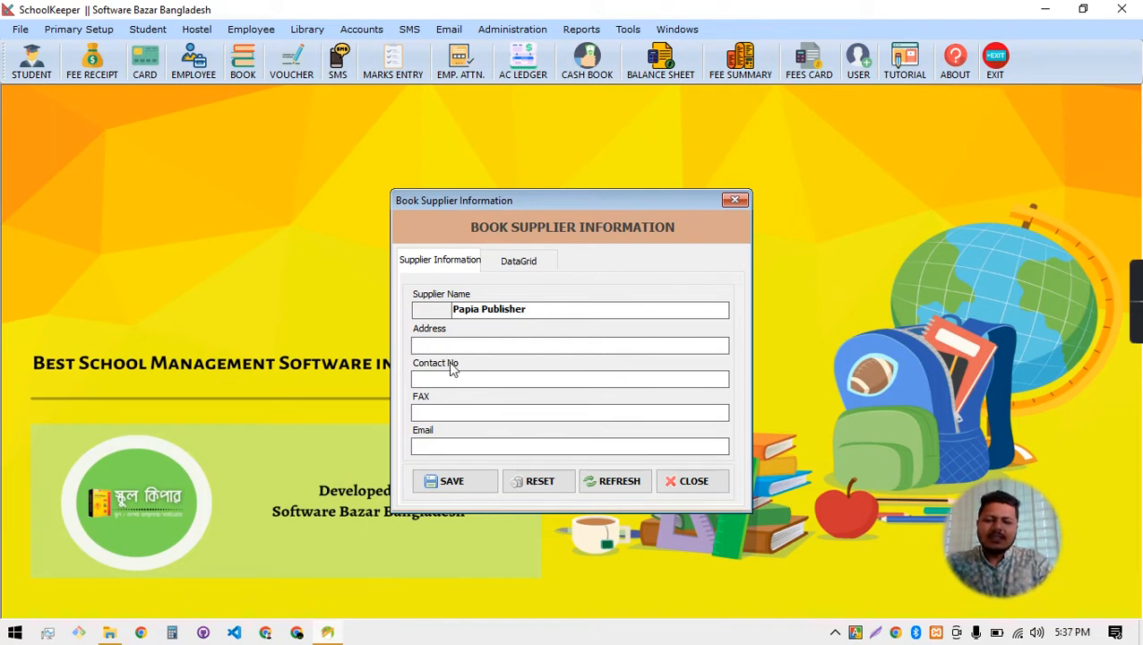
type("Nilkh")
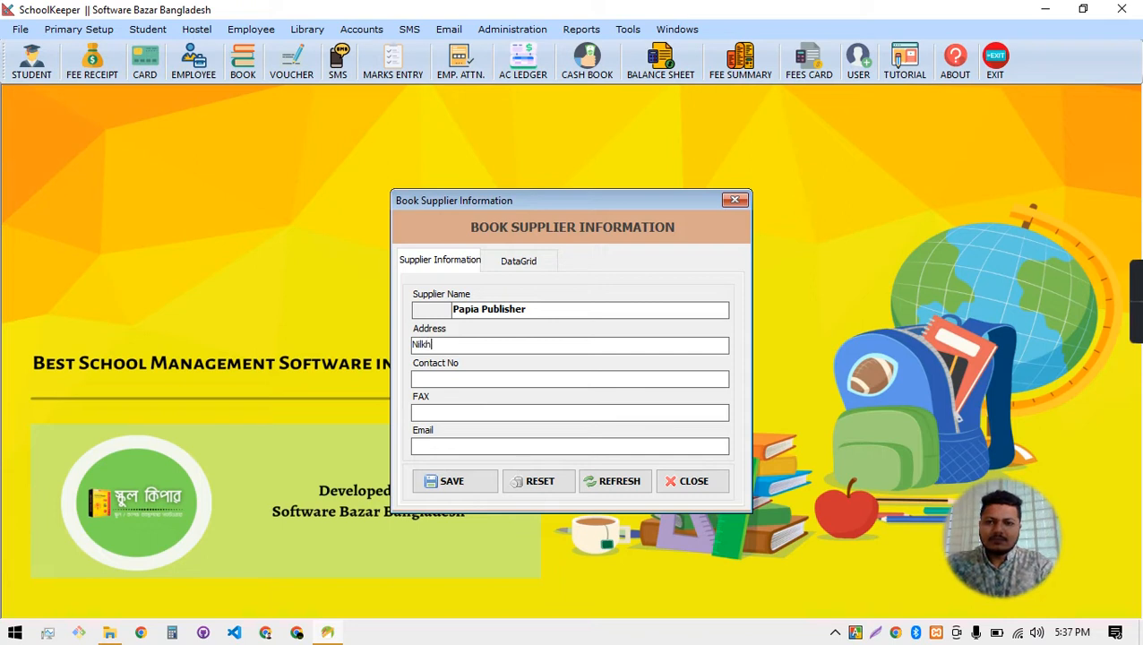
type("et, Dhaka")
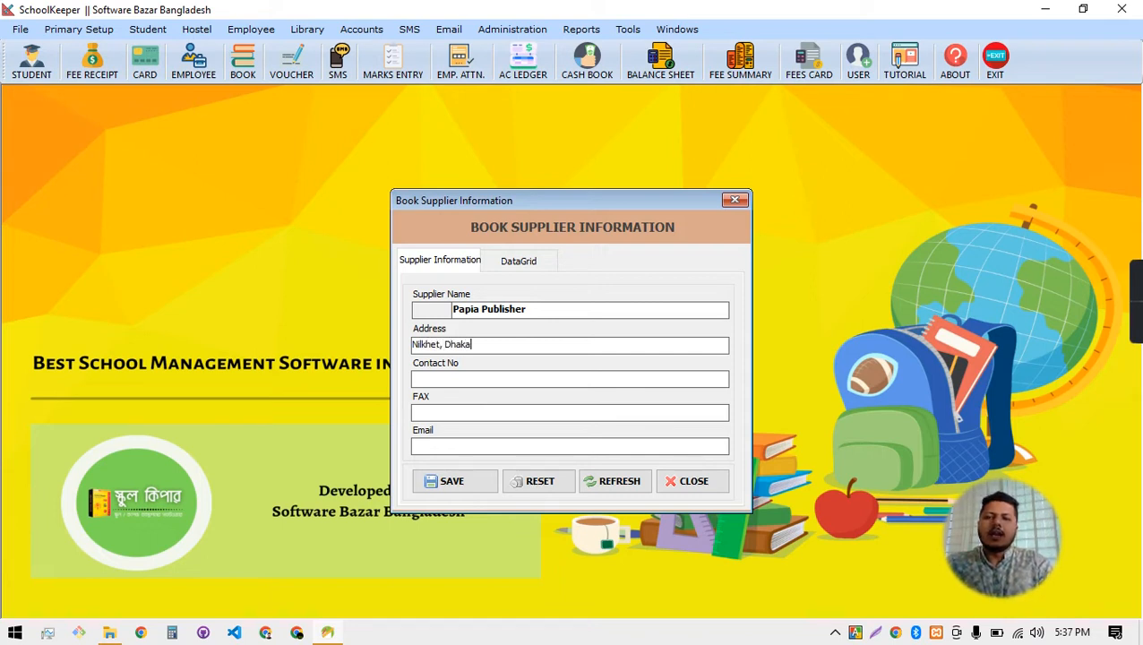
key("Tab")
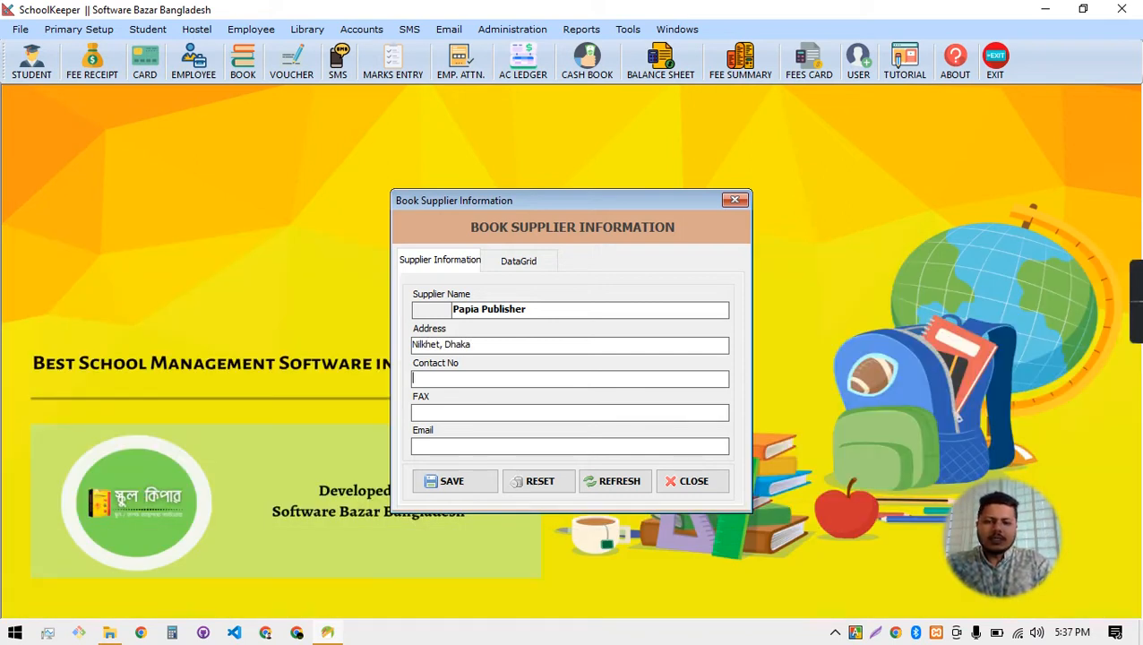
type("12345678909")
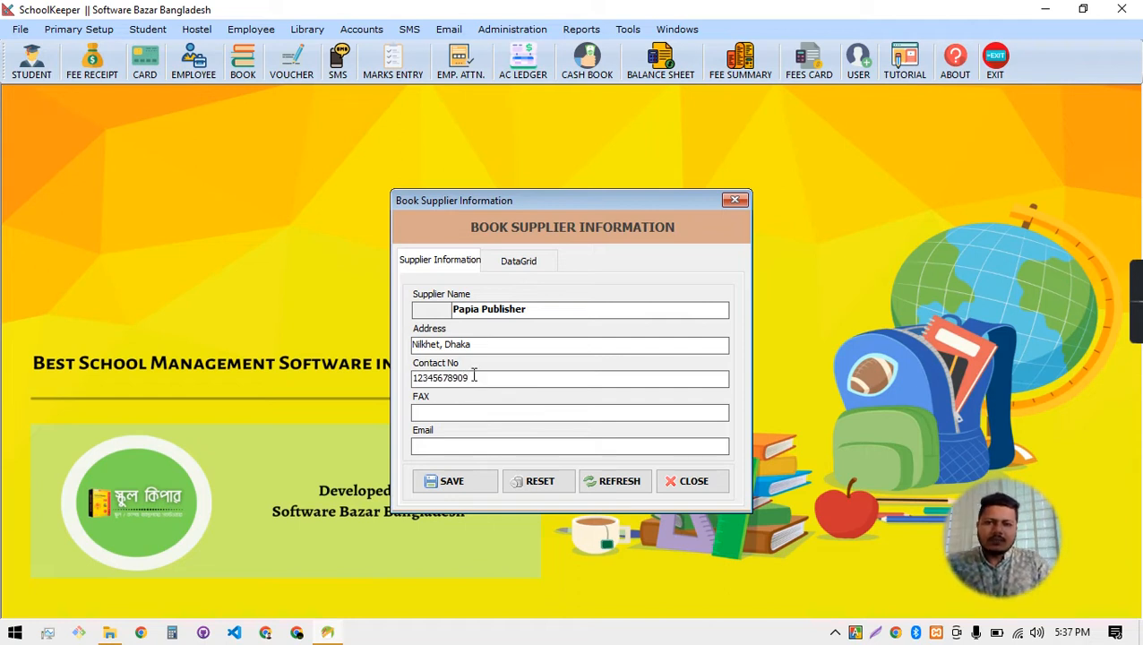
left_click(483, 445)
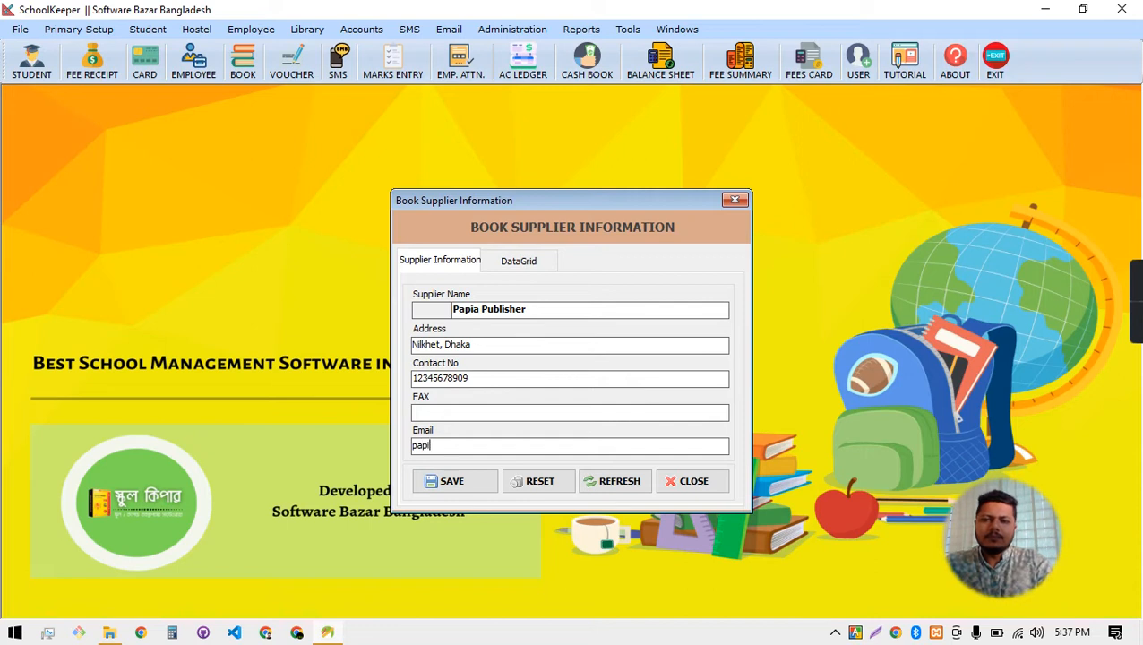
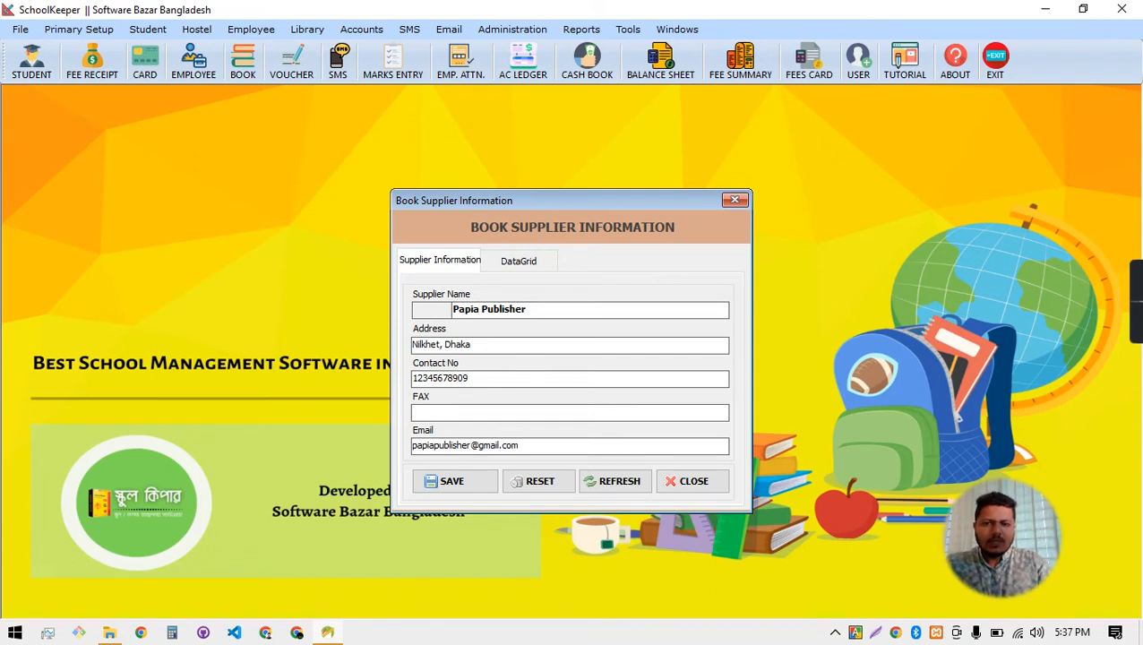
Save the supplier record and confirm Papia Publisher appears in the DataGrid list
left_click(440, 485)
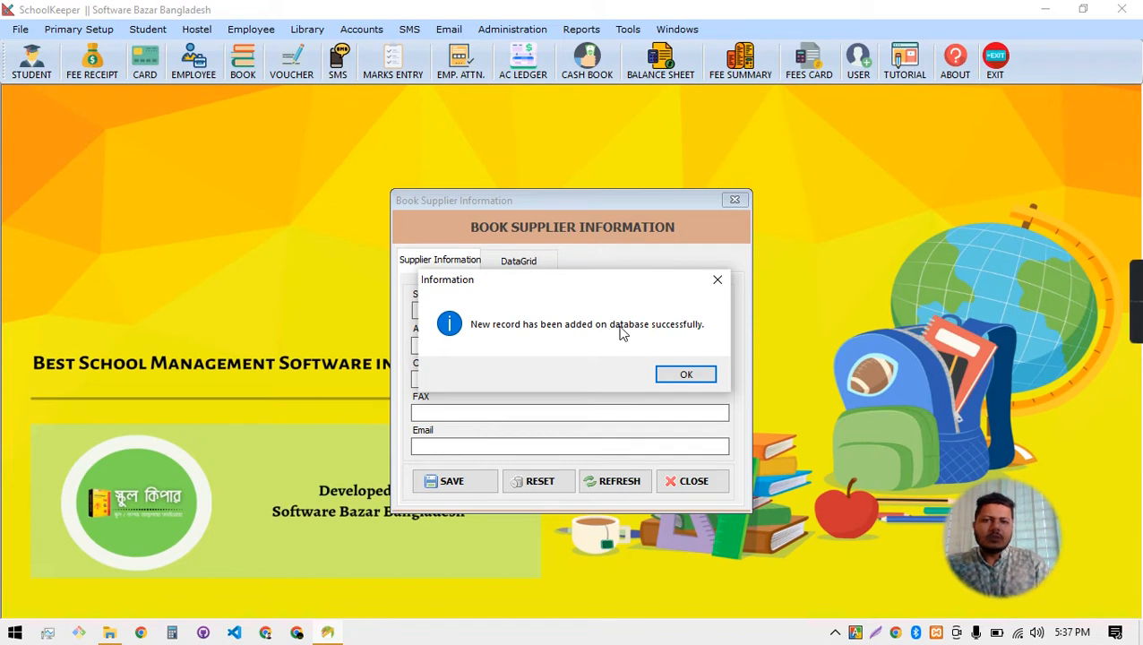
left_click(690, 374)
left_click(524, 260)
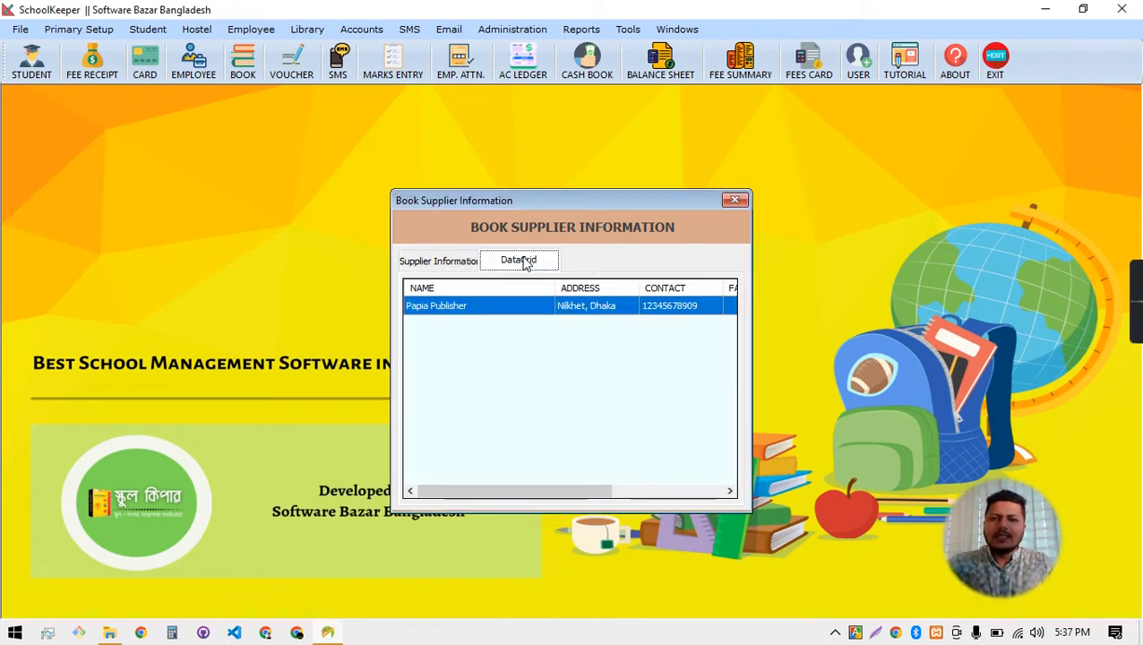
Swap the supplier form for a blank Book Information form dated 11-Aug-2022, briefly checking Classification
left_click(735, 200)
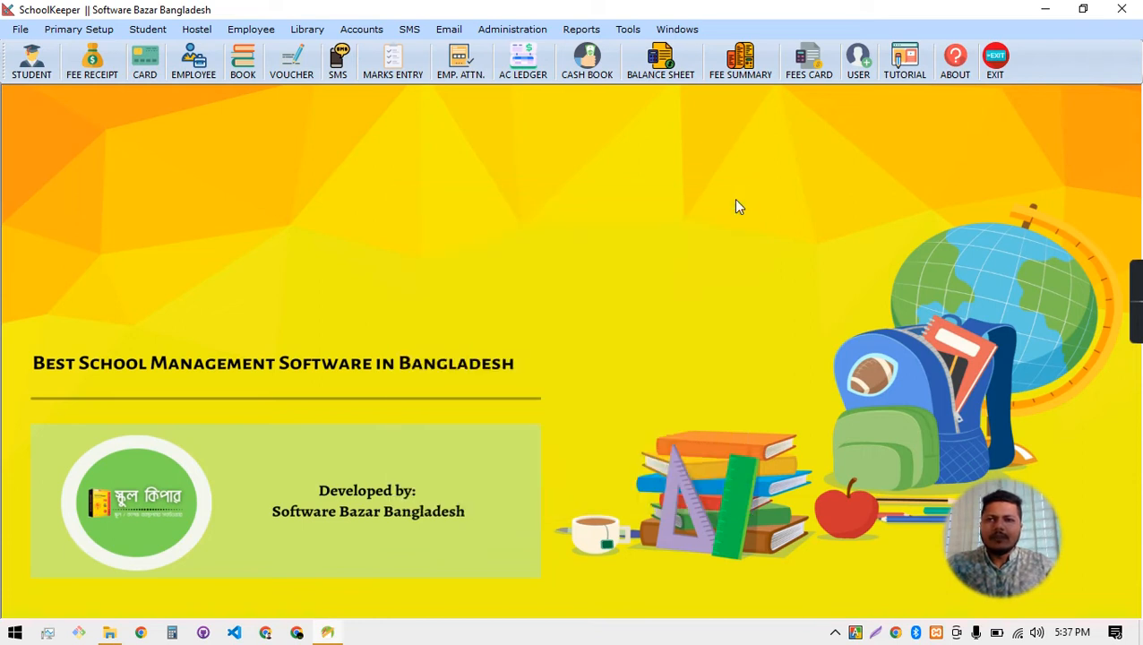
left_click(307, 29)
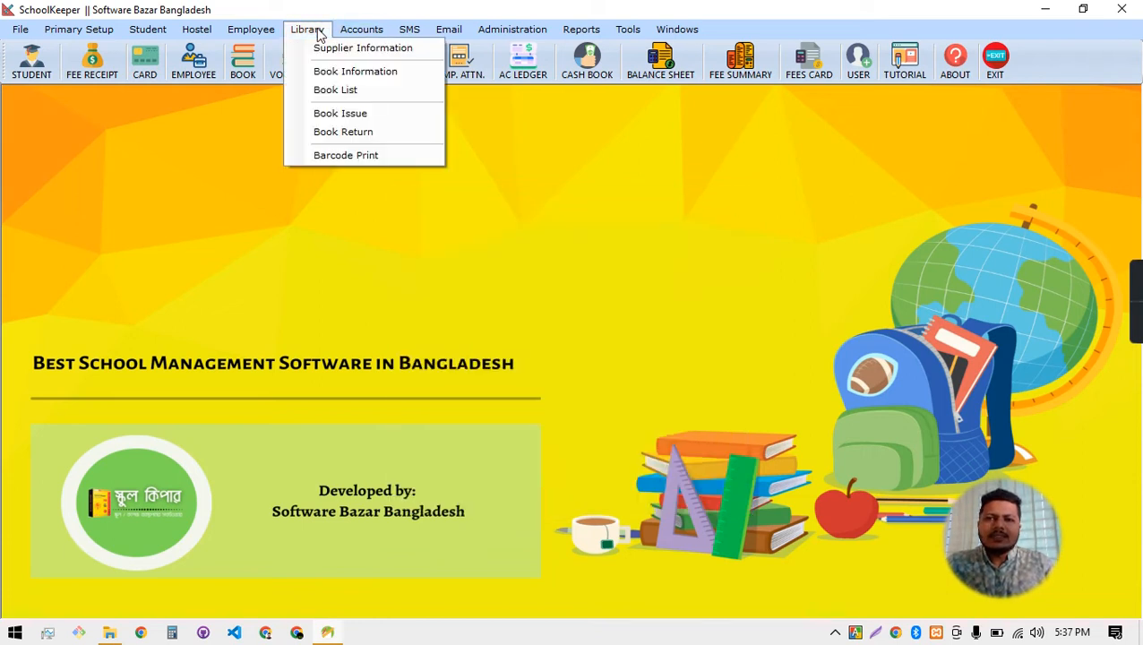
left_click(340, 70)
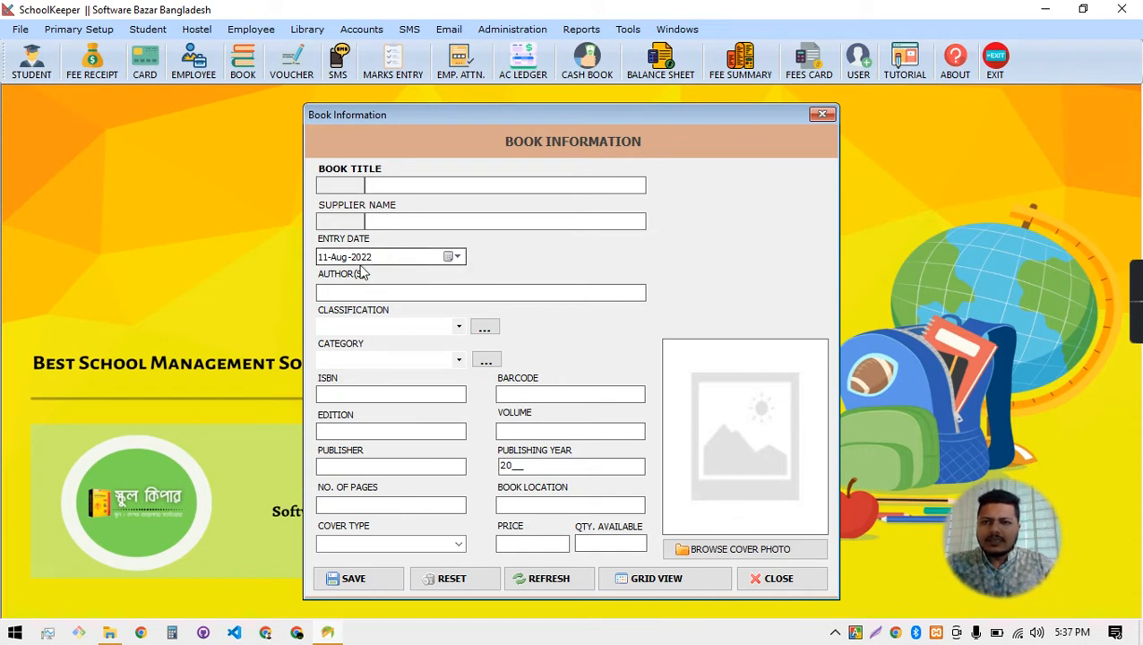
left_click(381, 298)
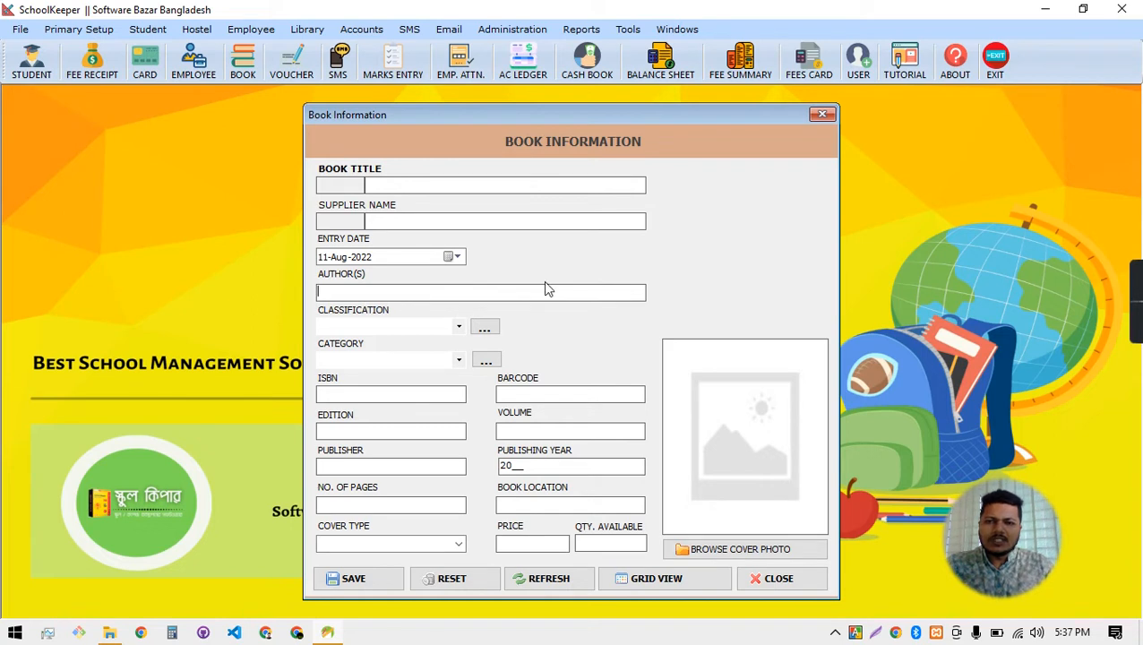
left_click(483, 328)
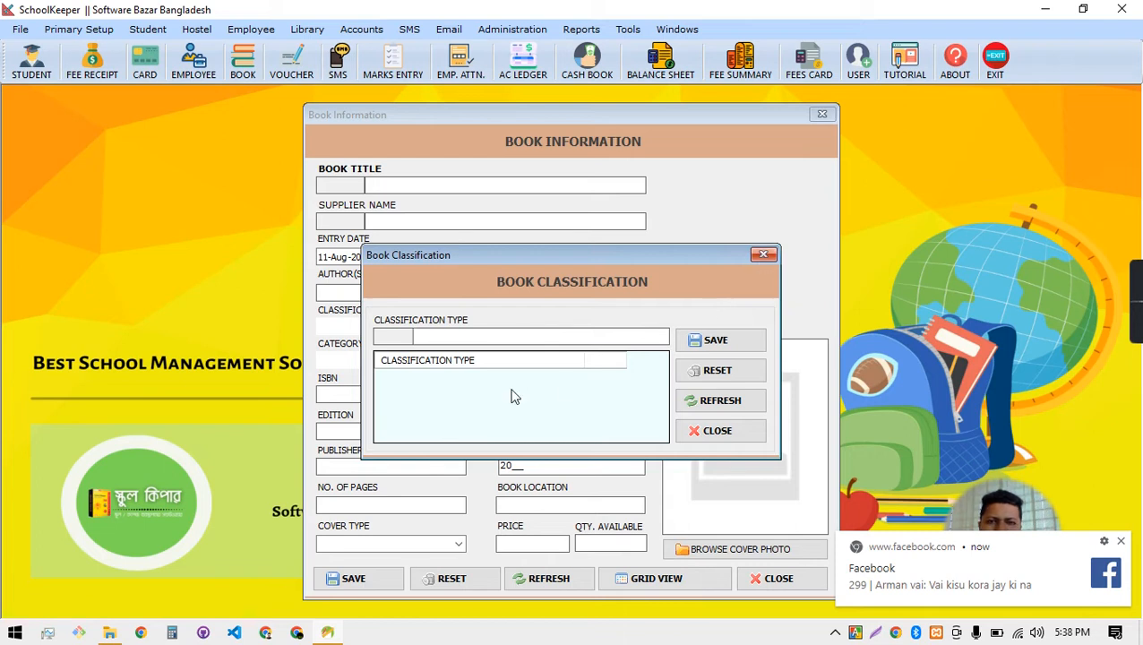
left_click(762, 256)
left_click(1120, 541)
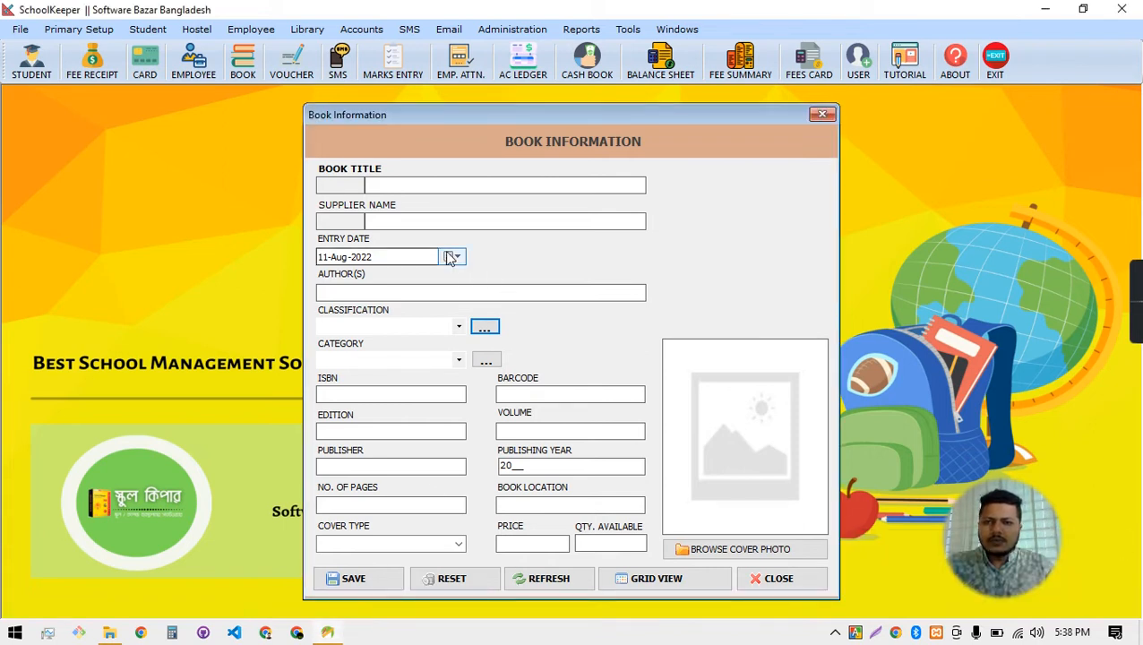
left_click(430, 185)
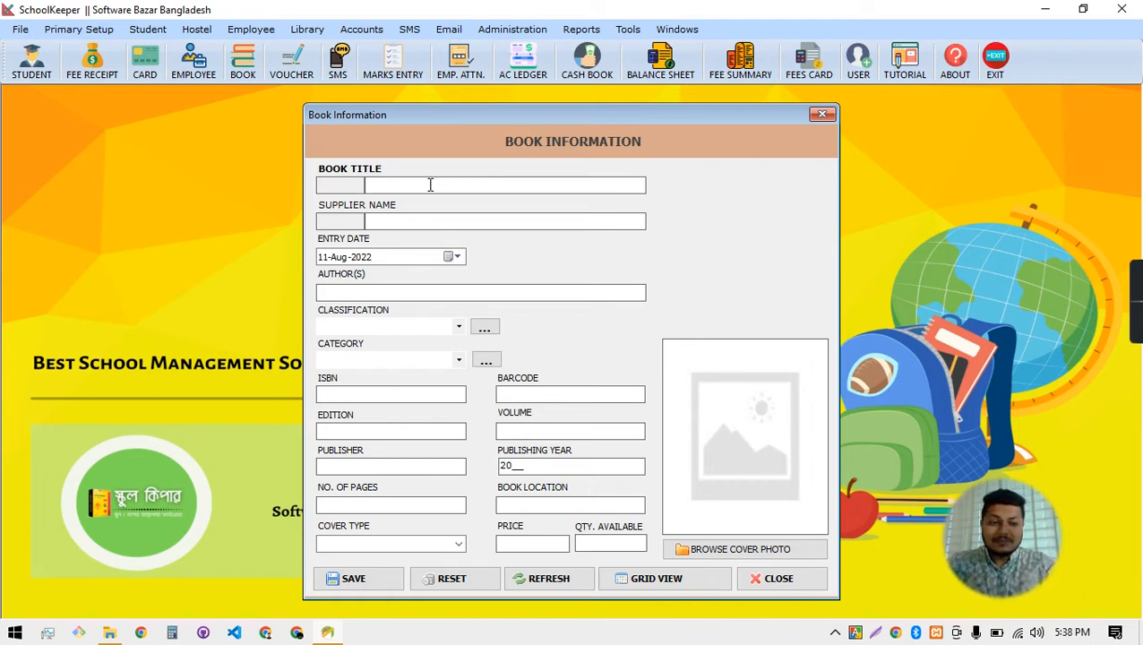
Title the new book 'Tin Goenda'
type("T")
key("BackSpace")
type("Tin H")
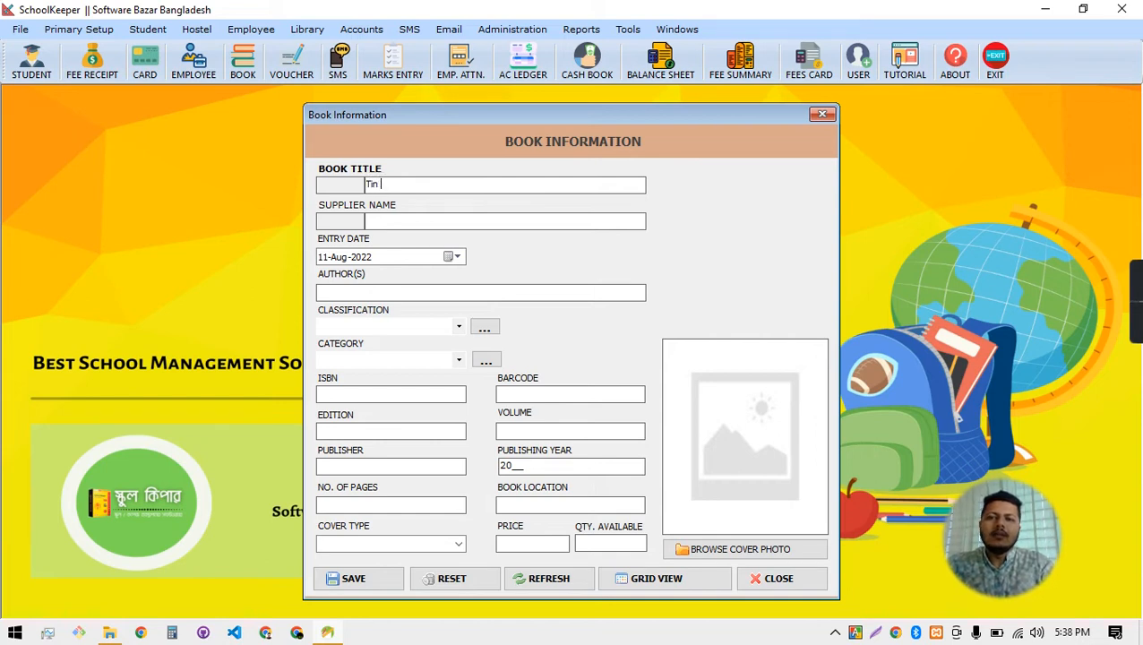
key("BackSpace")
type("Goyen")
key("BackSpace")
key("BackSpace")
key("BackSpace")
key("BackSpace")
type("oenda")
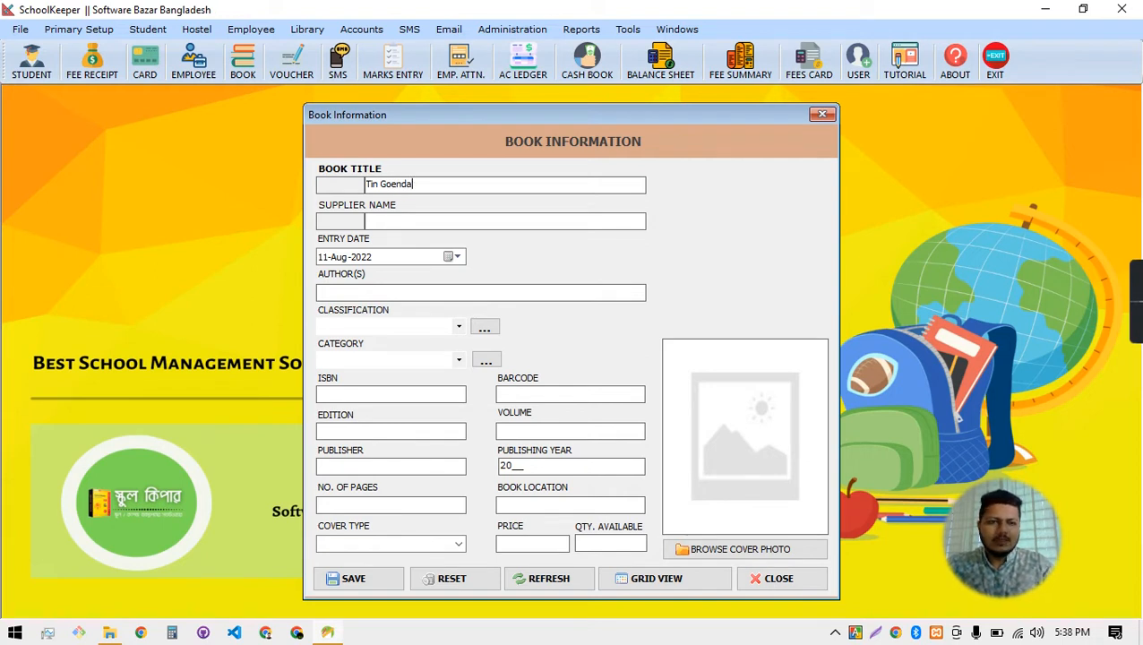
Choose Papia Publisher as the book's supplier
left_click(439, 222)
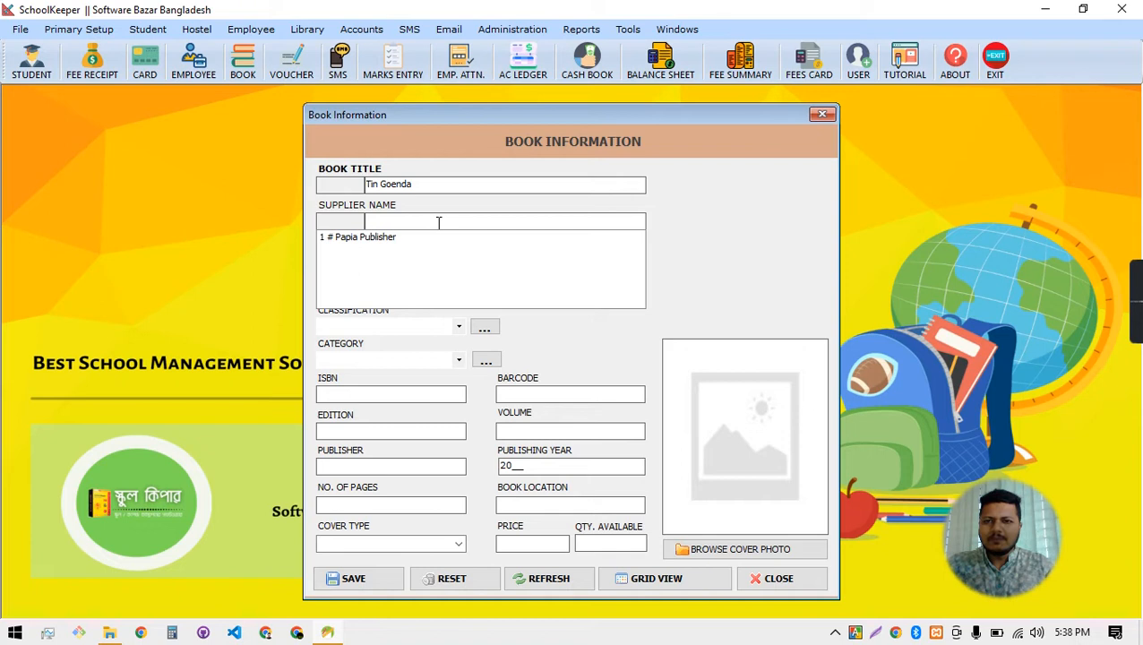
left_click(391, 240)
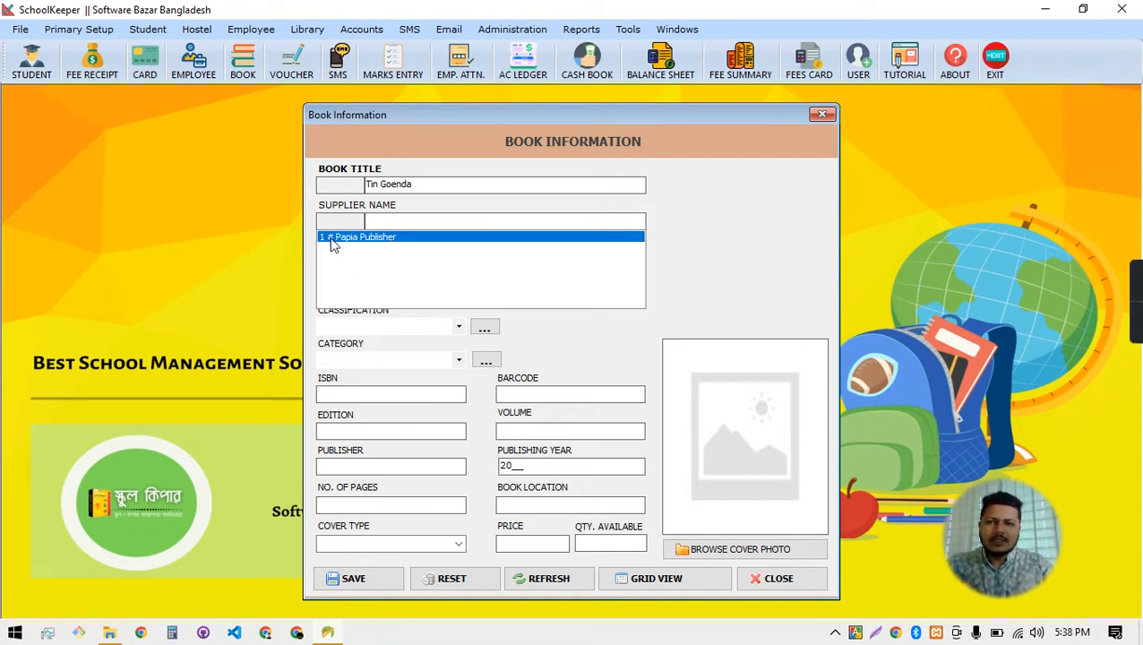
left_click(364, 240)
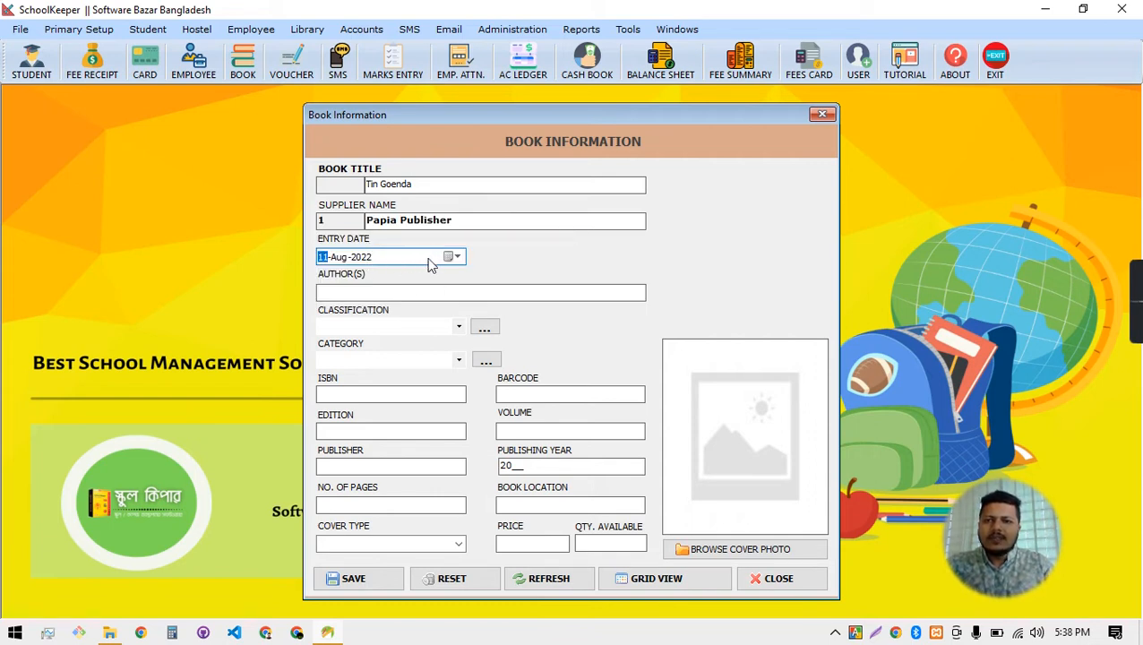
left_click(425, 289)
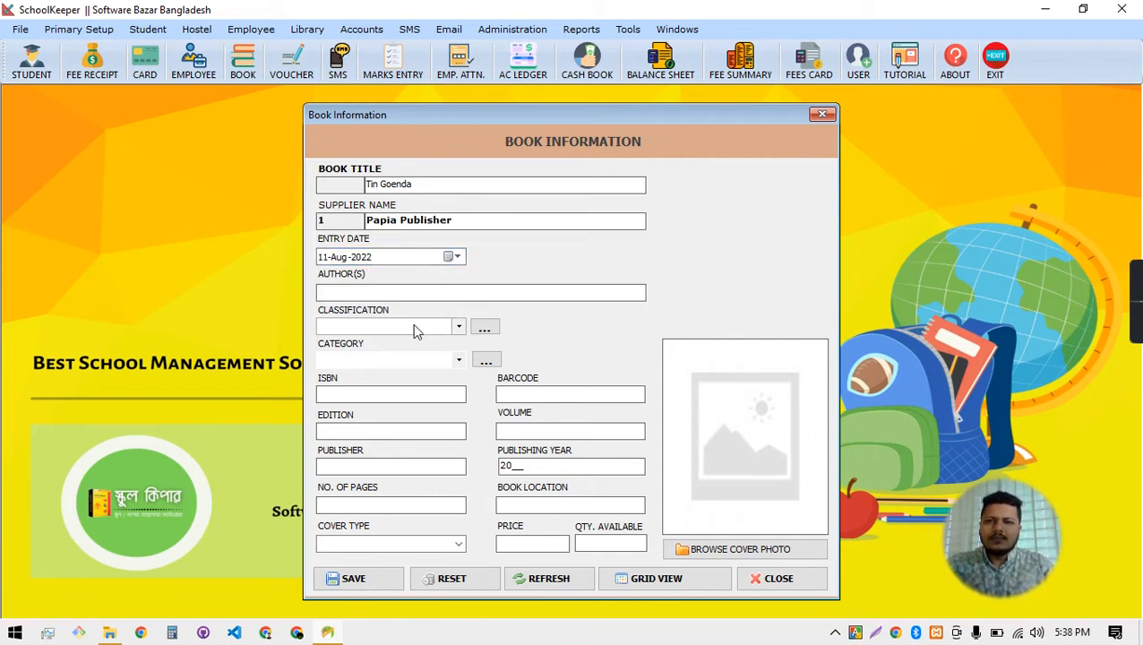
left_click(483, 327)
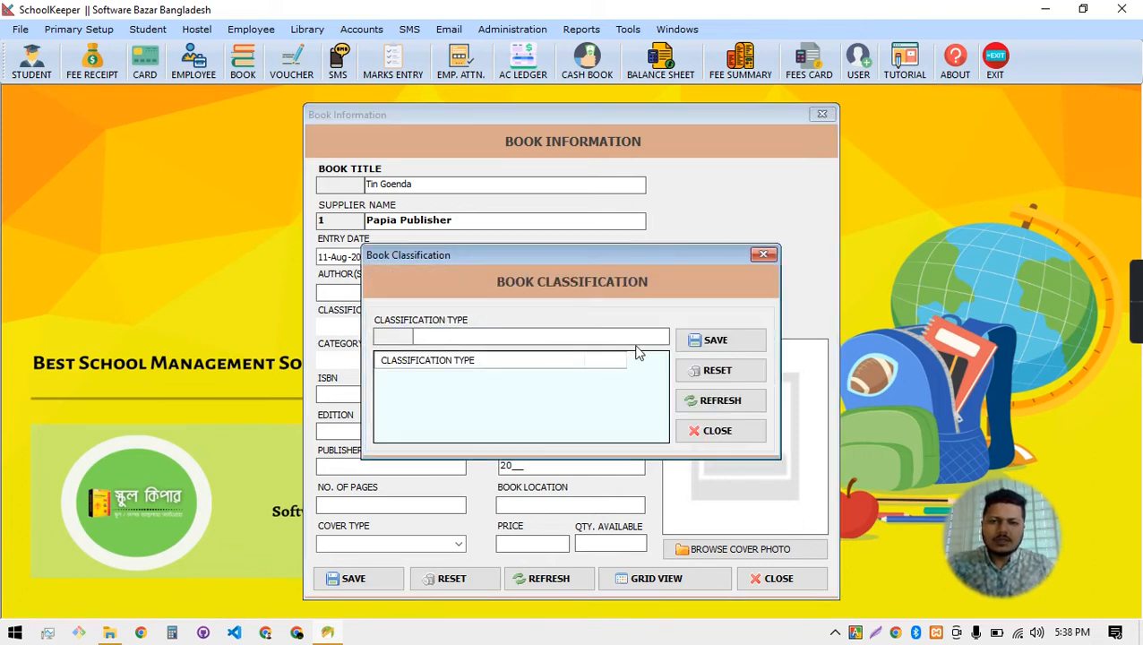
Save 'Story' as a new classification type and close the dialog
left_click(514, 335)
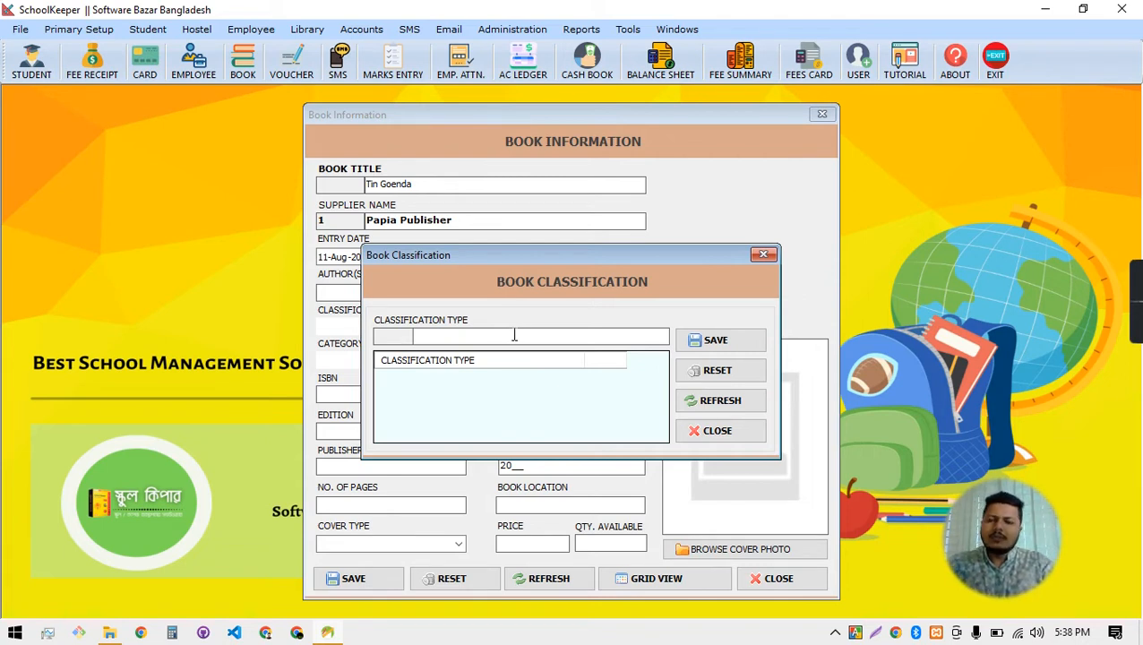
type("S")
key("BackSpace")
type("Story")
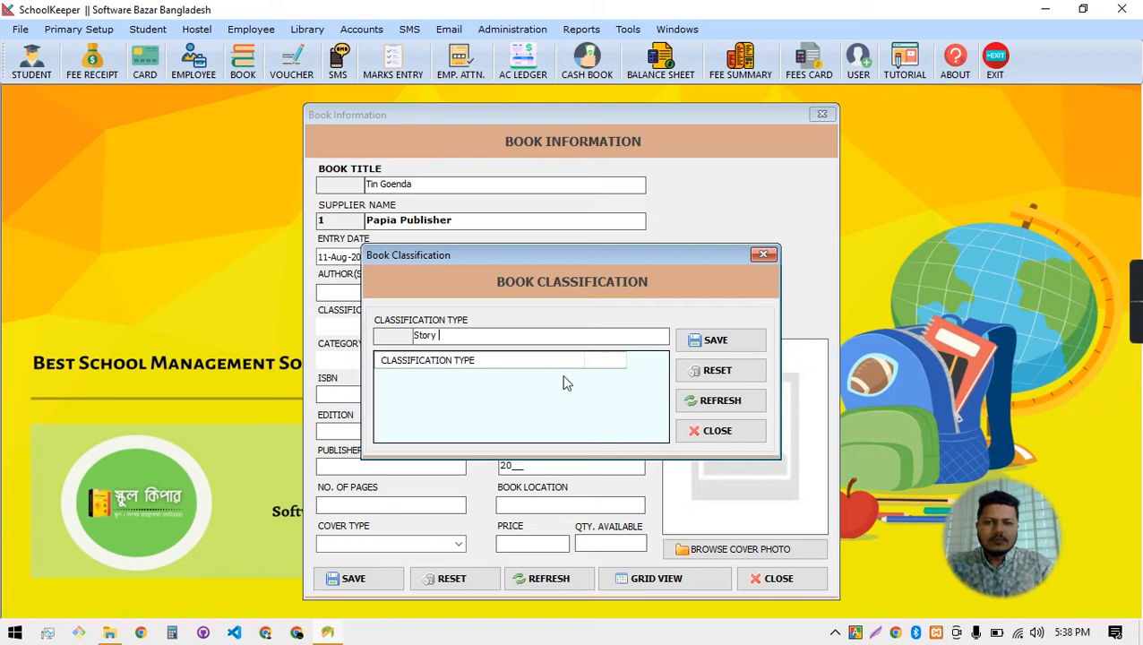
left_click(716, 349)
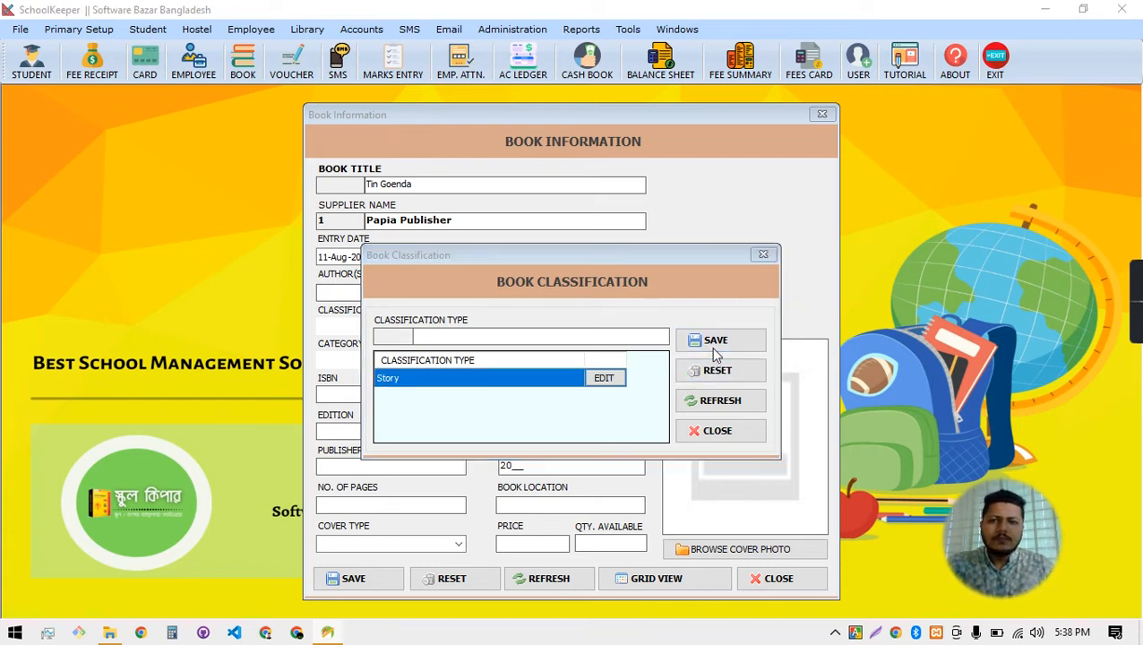
left_click(664, 377)
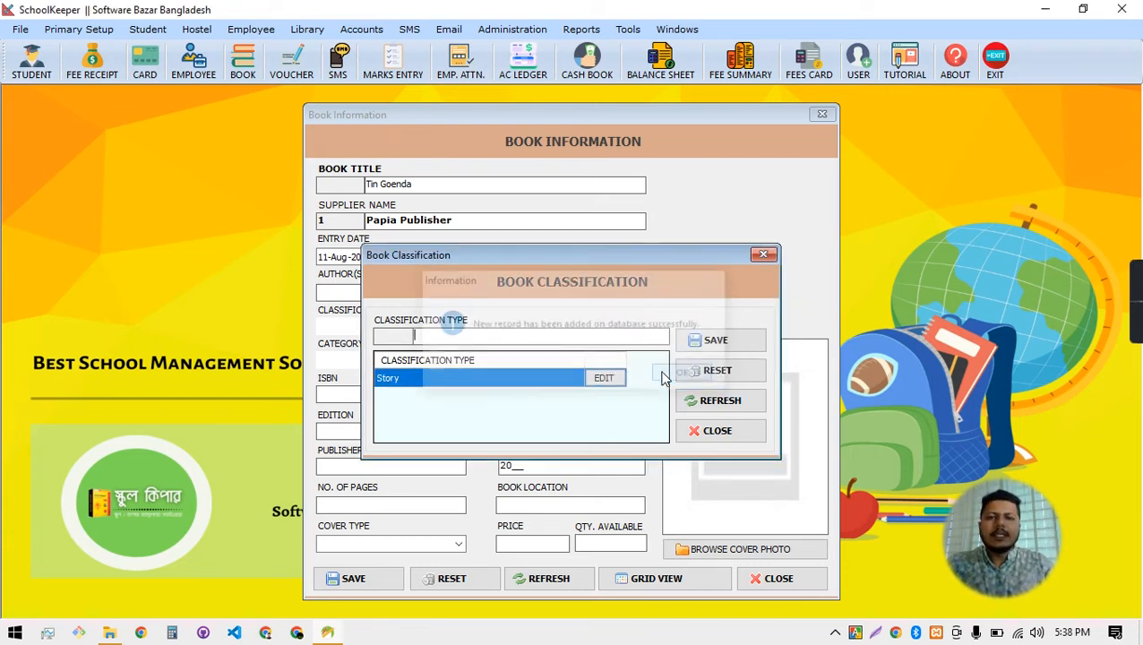
left_click(721, 430)
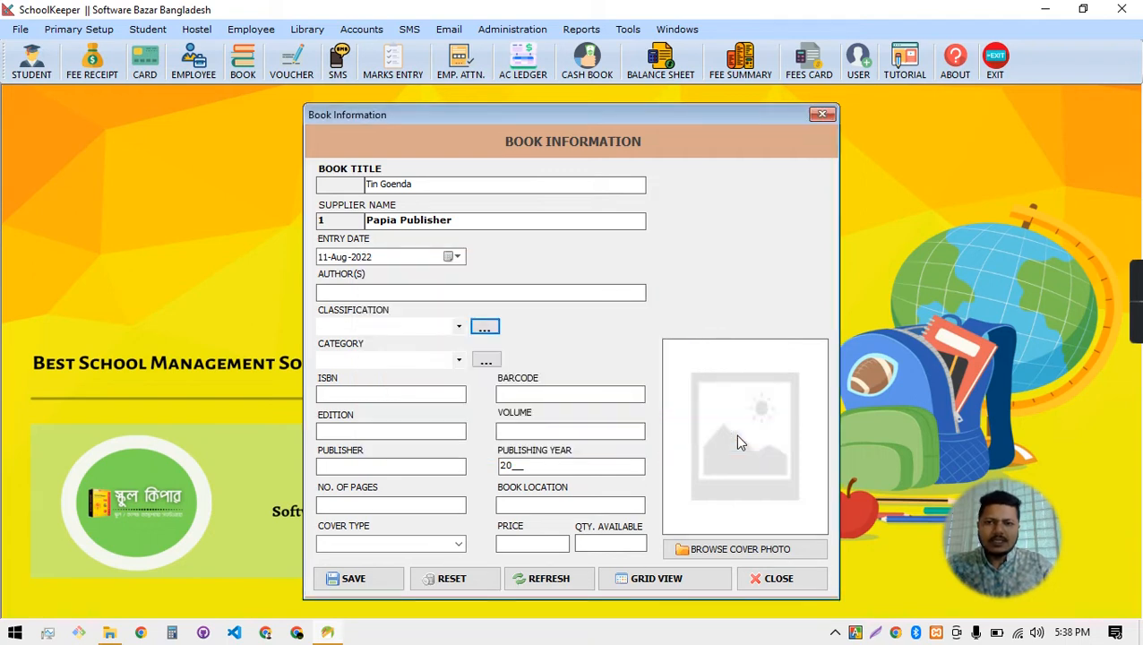
Check the Classification drop-down, which stays empty even after REFRESH
left_click(458, 326)
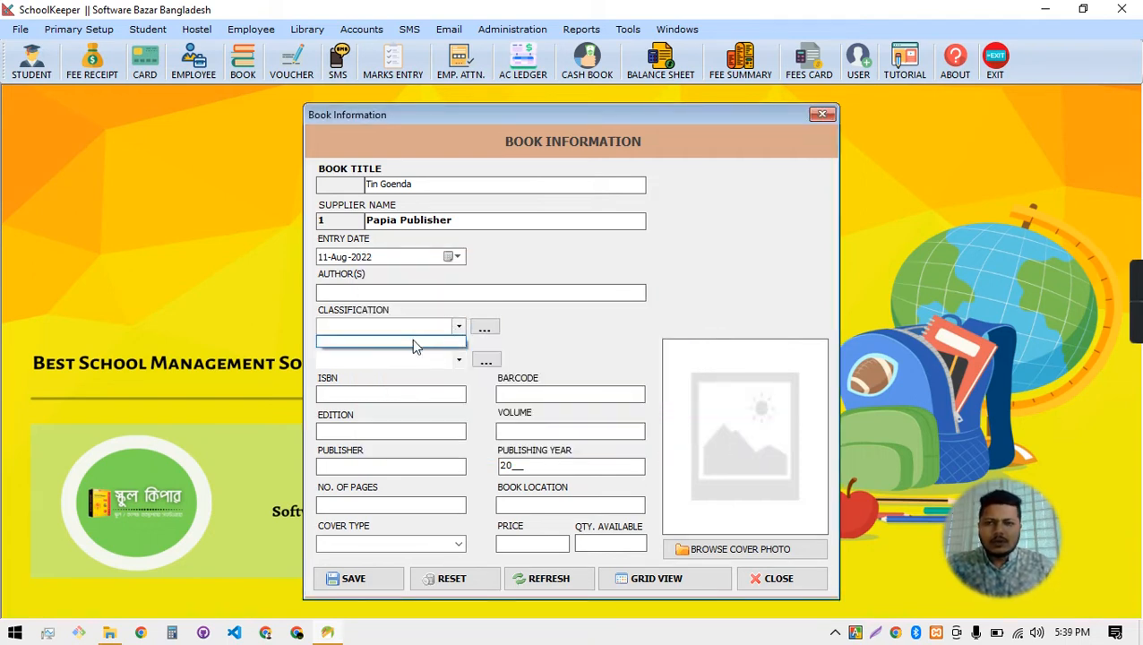
left_click(477, 584)
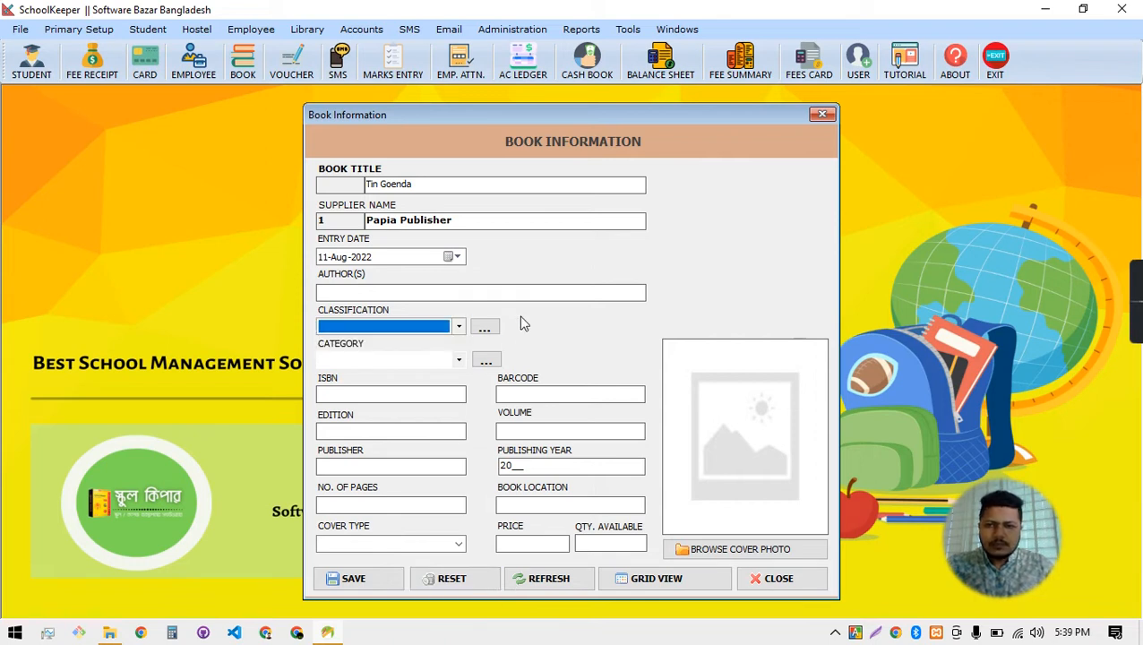
left_click(485, 328)
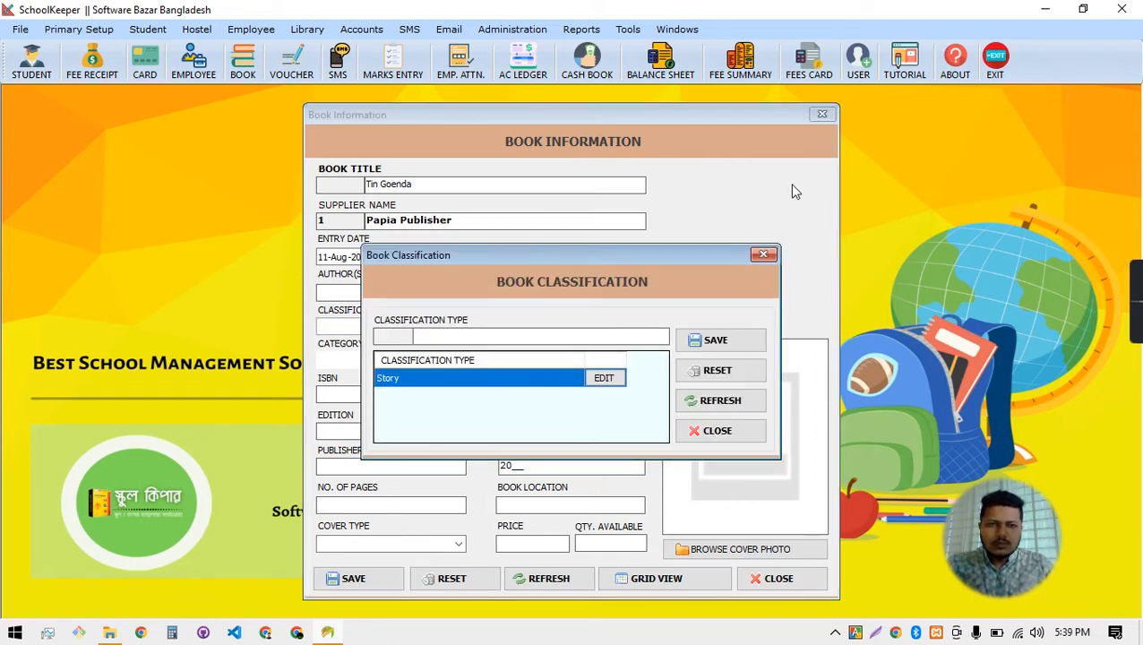
left_click(763, 256)
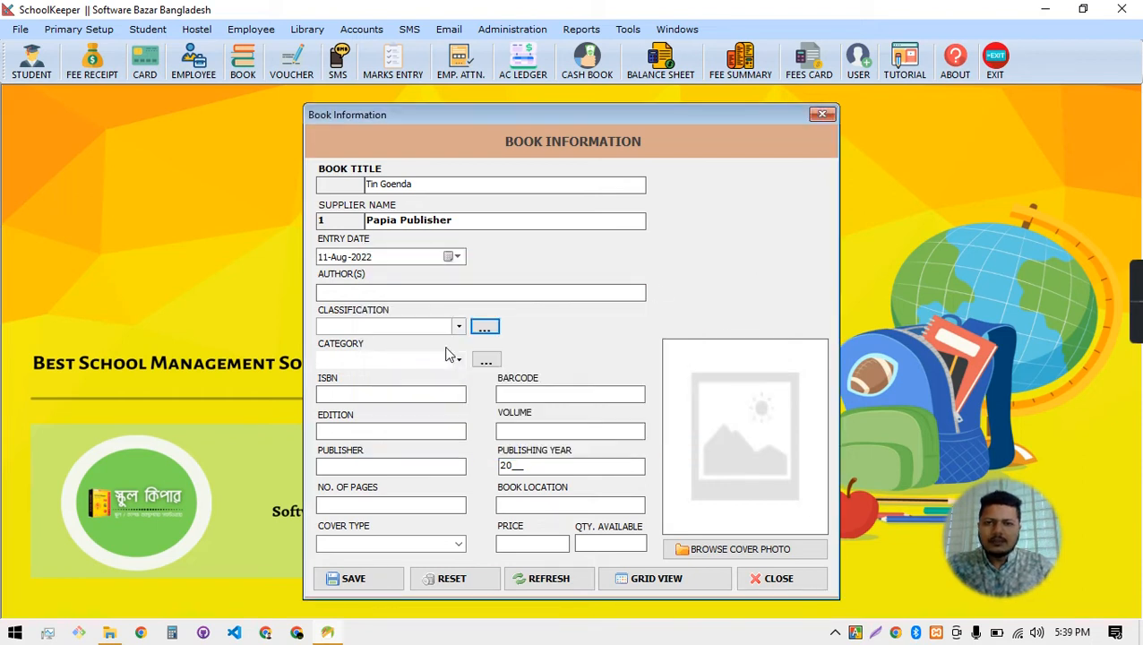
left_click(436, 332)
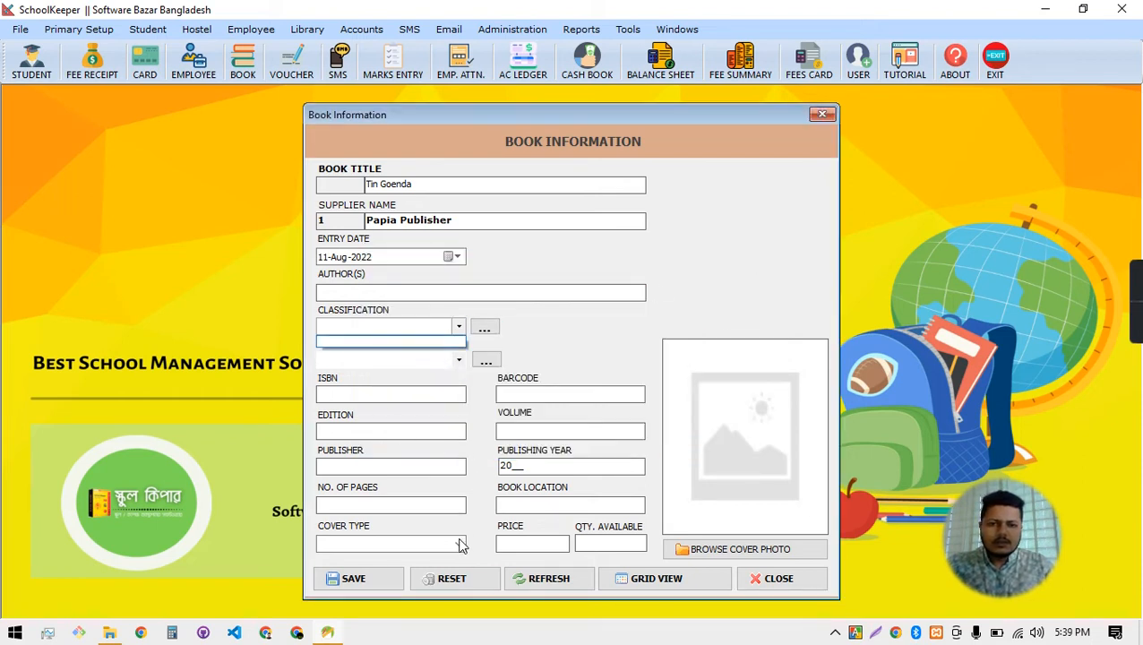
left_click(559, 582)
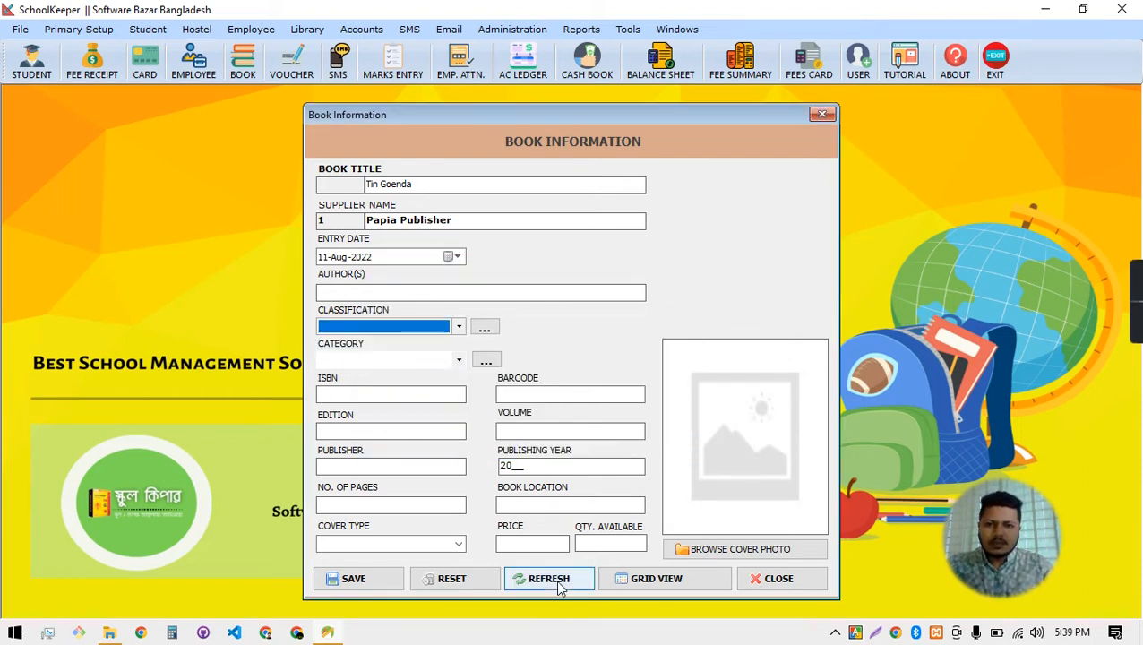
left_click(415, 327)
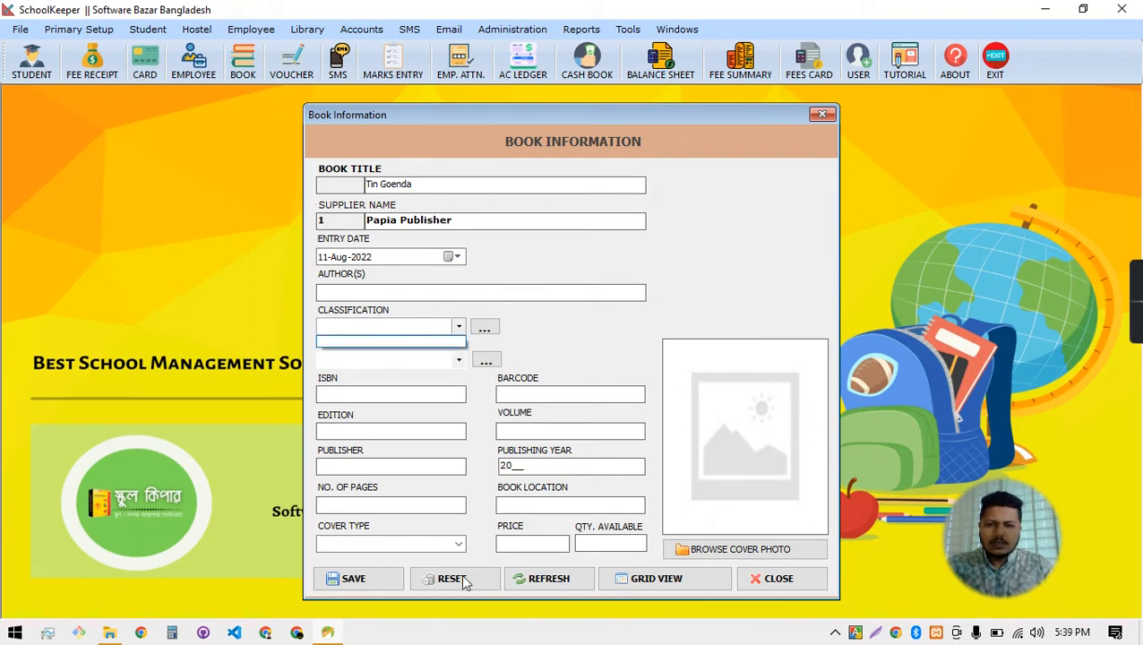
Retry the classification dialog, hit a required-field warning on an empty save, and recheck the still-empty list
left_click(485, 330)
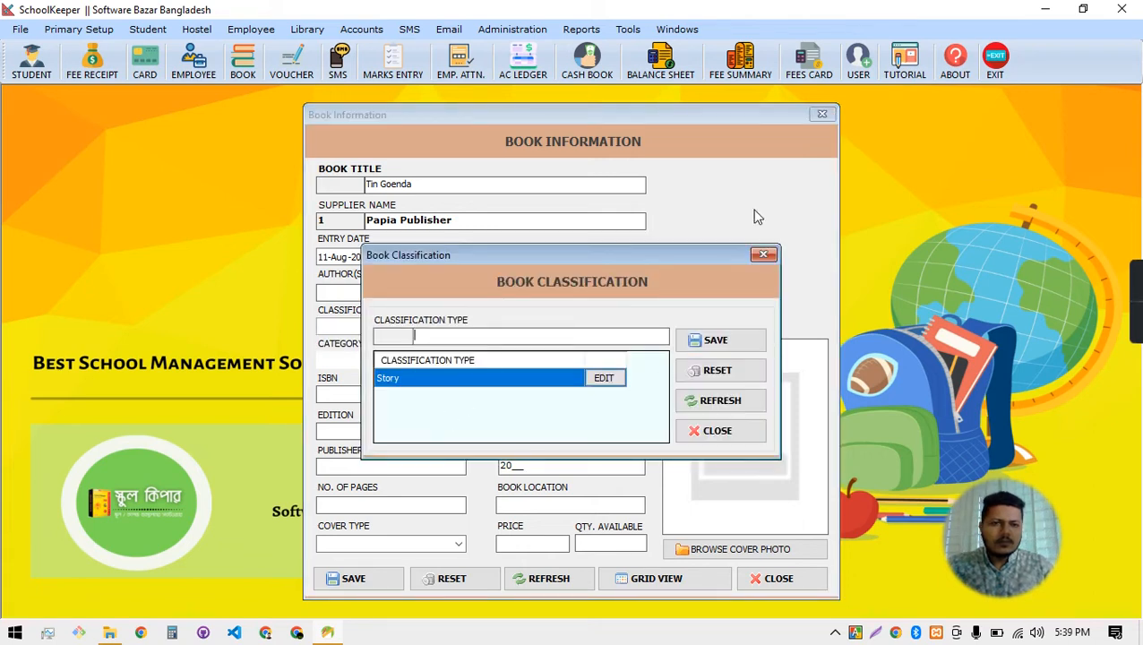
left_click(737, 343)
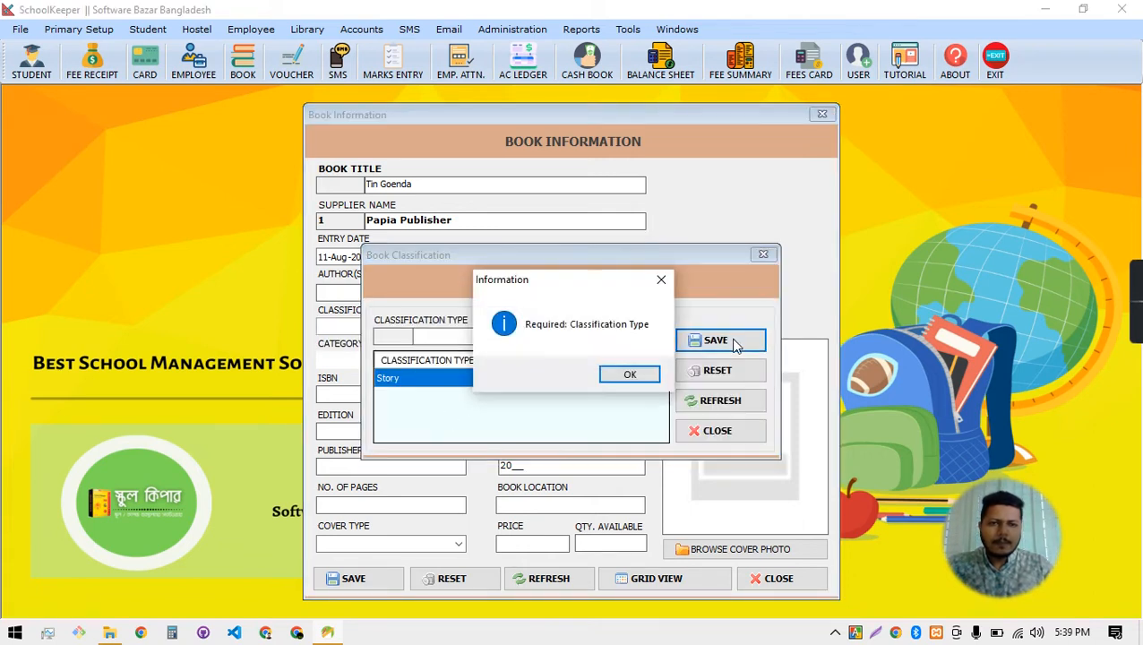
left_click(619, 376)
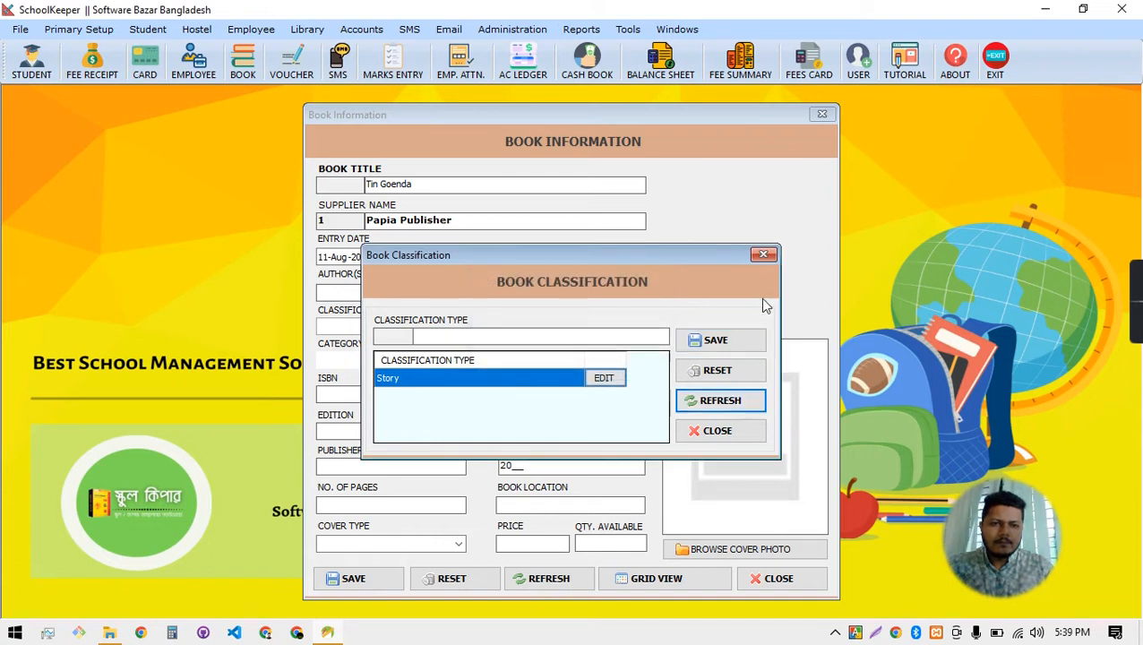
left_click(763, 255)
left_click(409, 291)
left_click(391, 332)
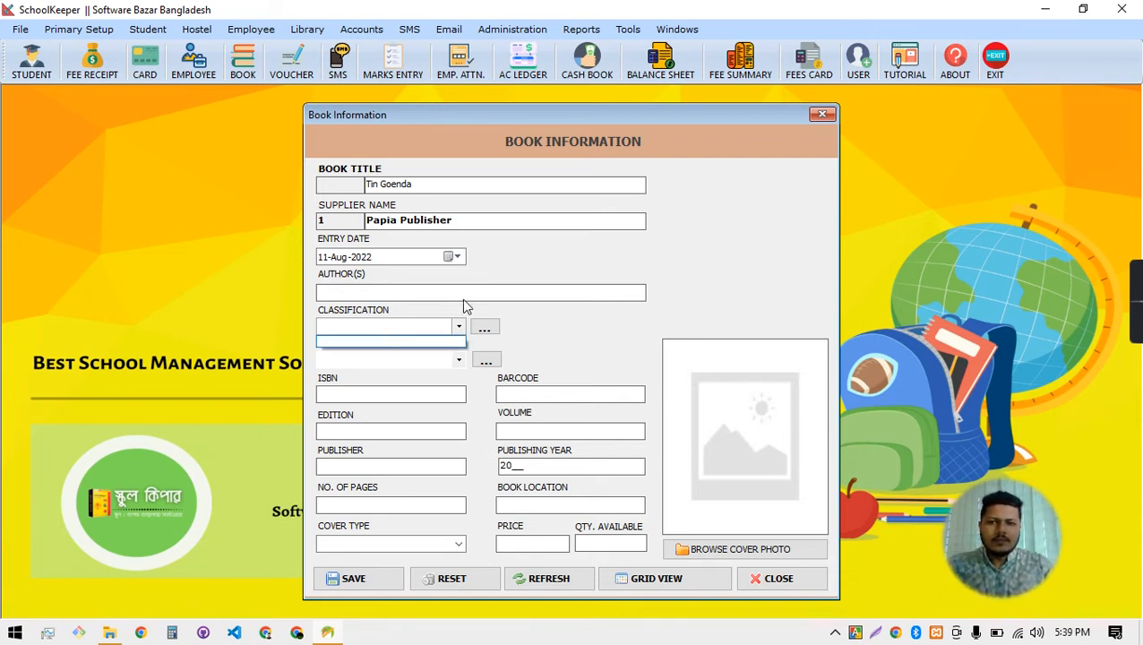
left_click(549, 340)
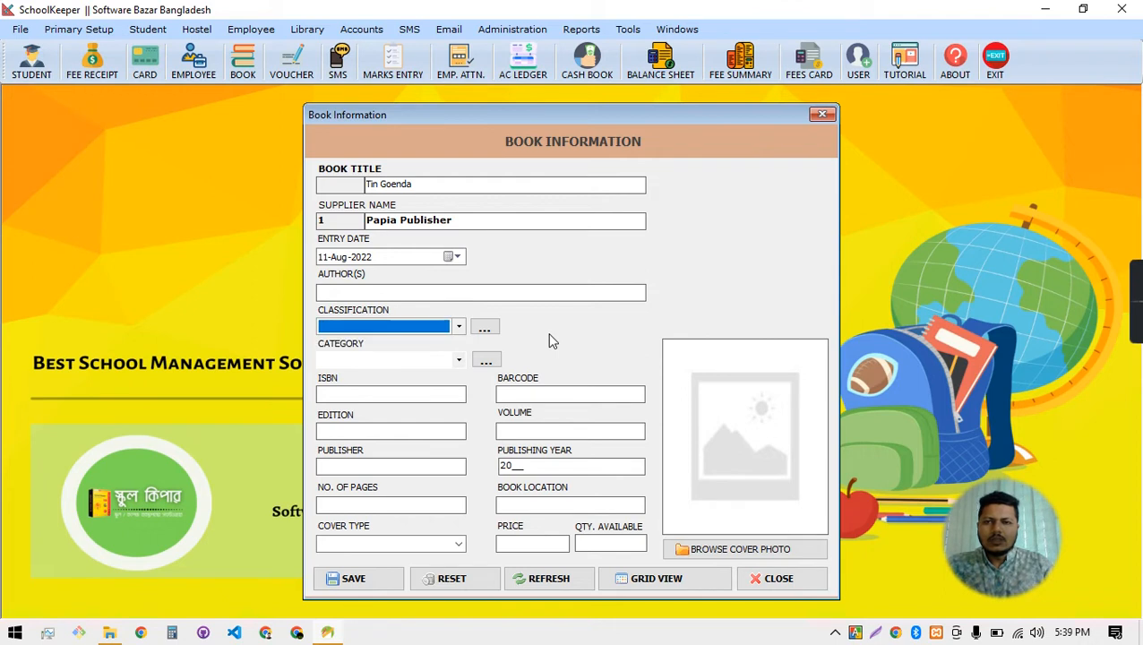
left_click(487, 361)
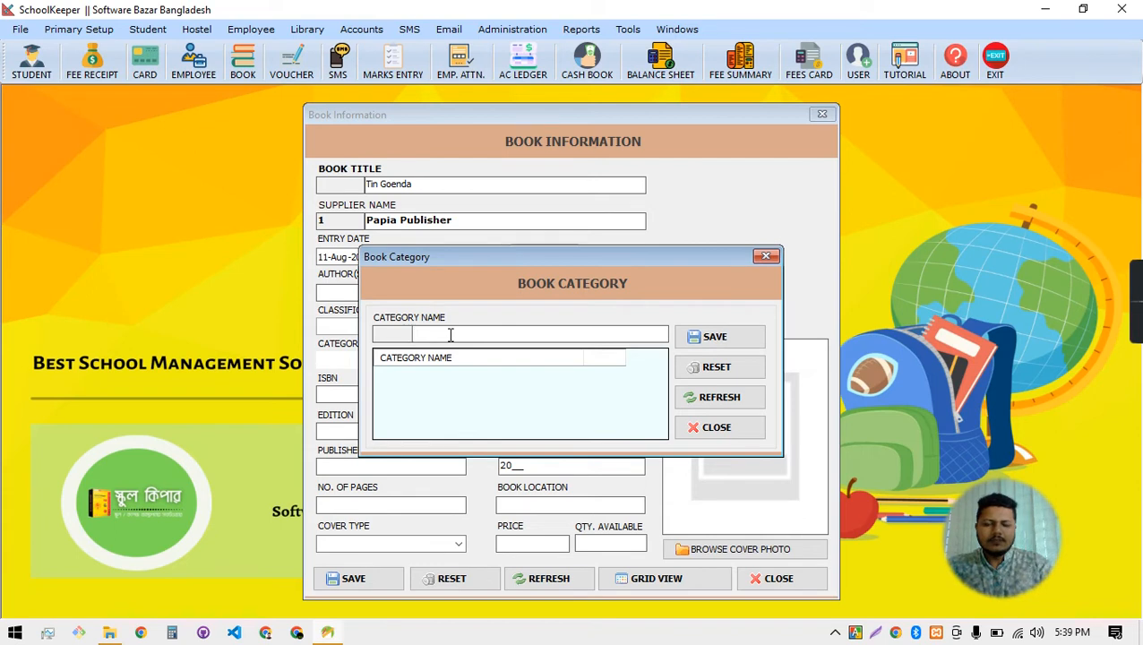
Save 'Story' as a book category name and close the Book Category dialog
type("Story")
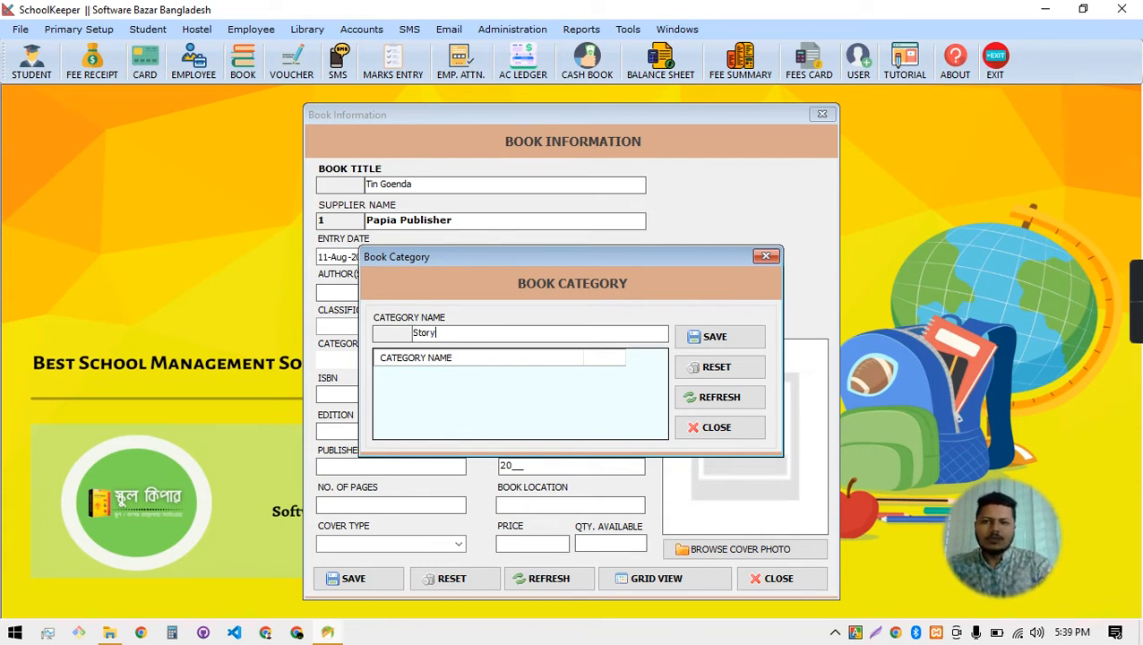
left_click(734, 345)
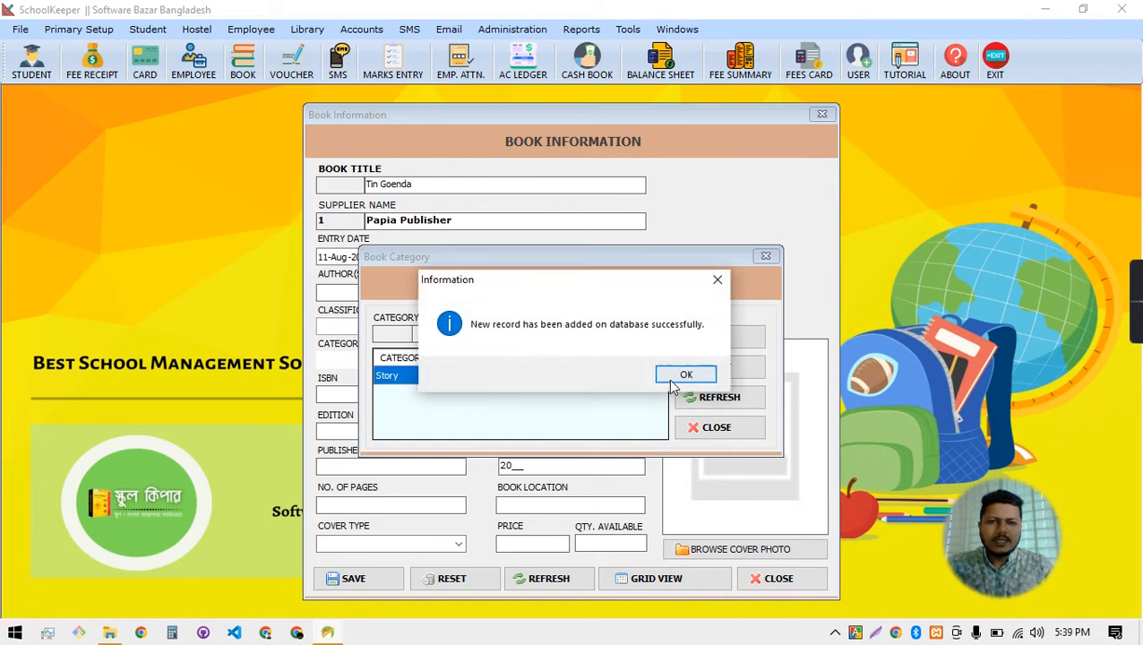
left_click(674, 380)
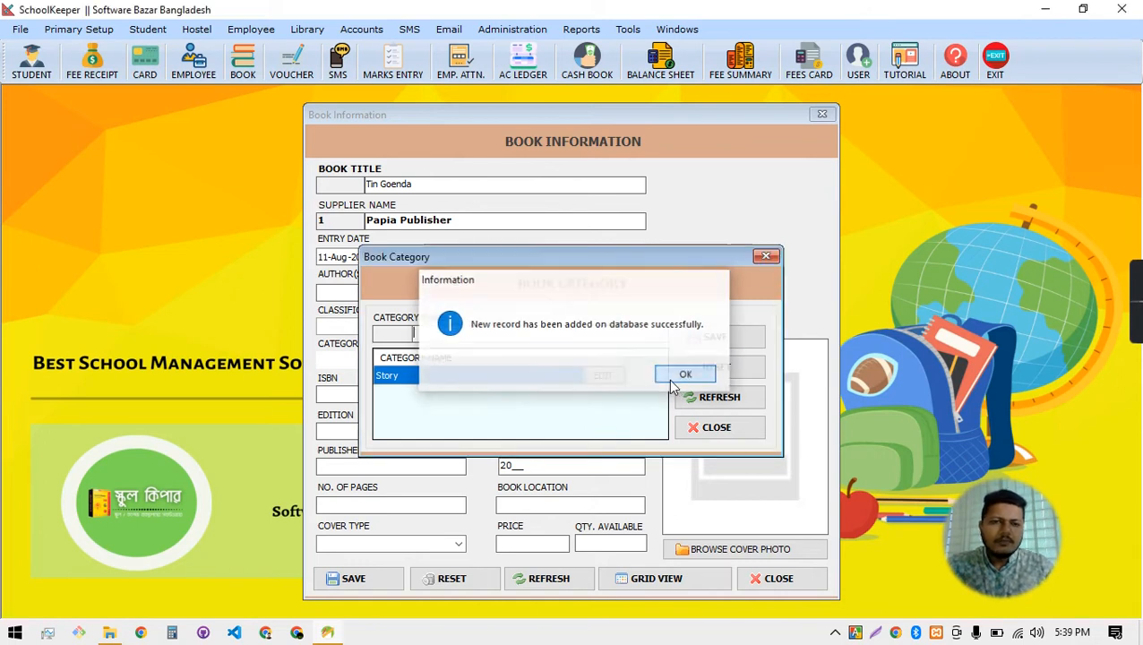
left_click(762, 258)
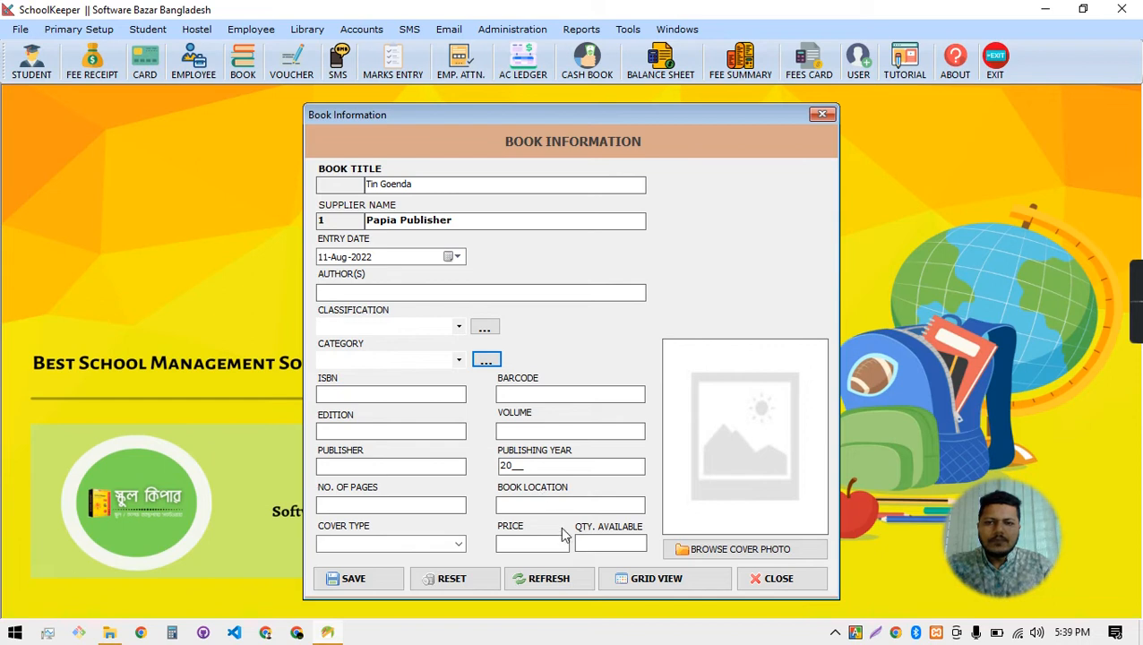
Reopen a fresh Book Information form and title the book 'Tin Goenda'
left_click(778, 579)
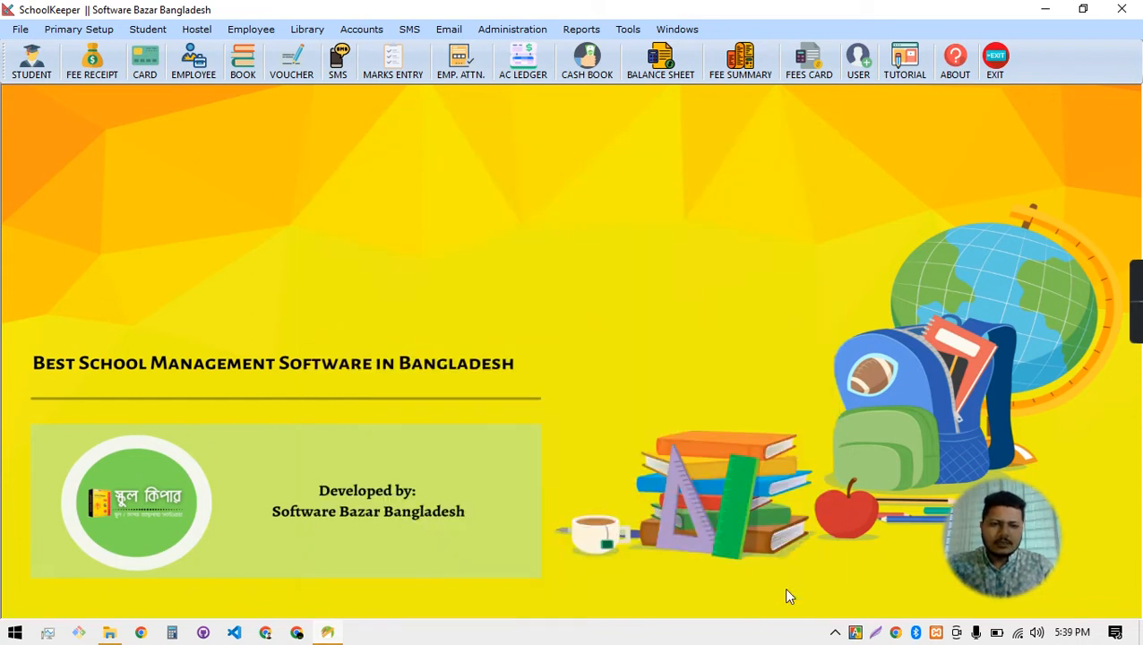
left_click(304, 30)
left_click(335, 69)
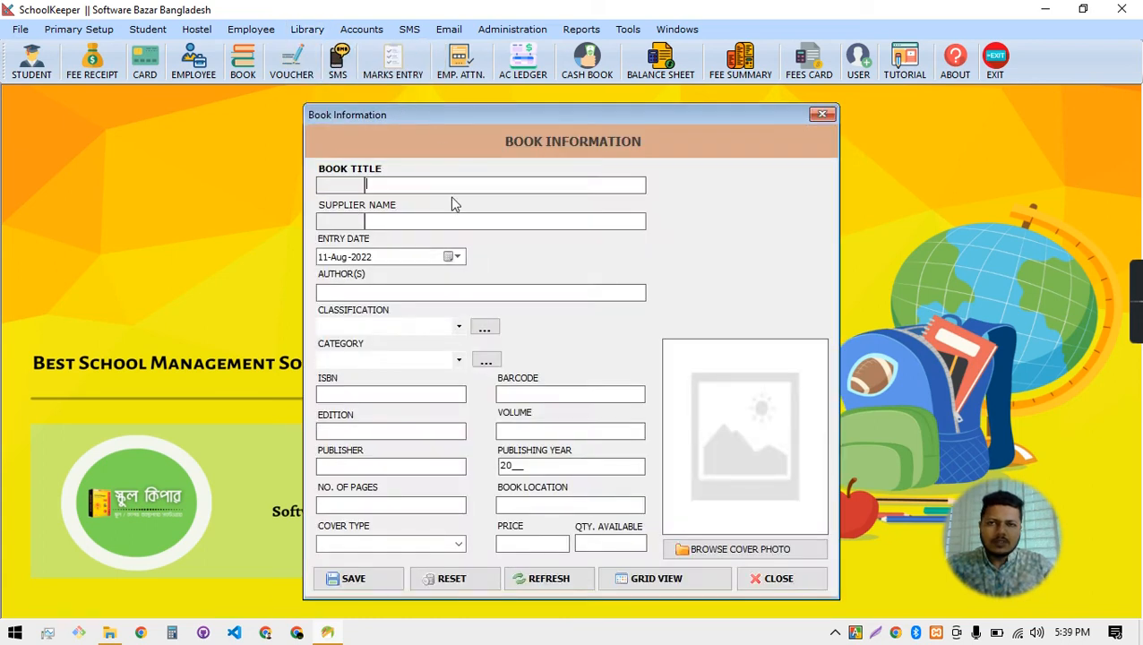
left_click(820, 115)
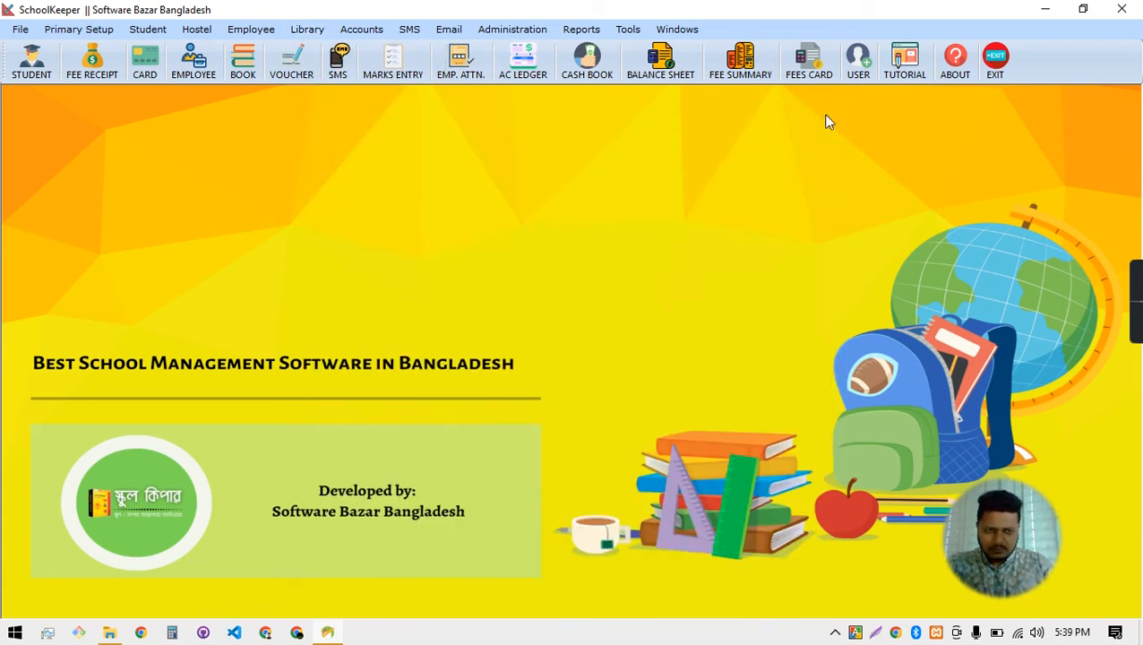
left_click(244, 73)
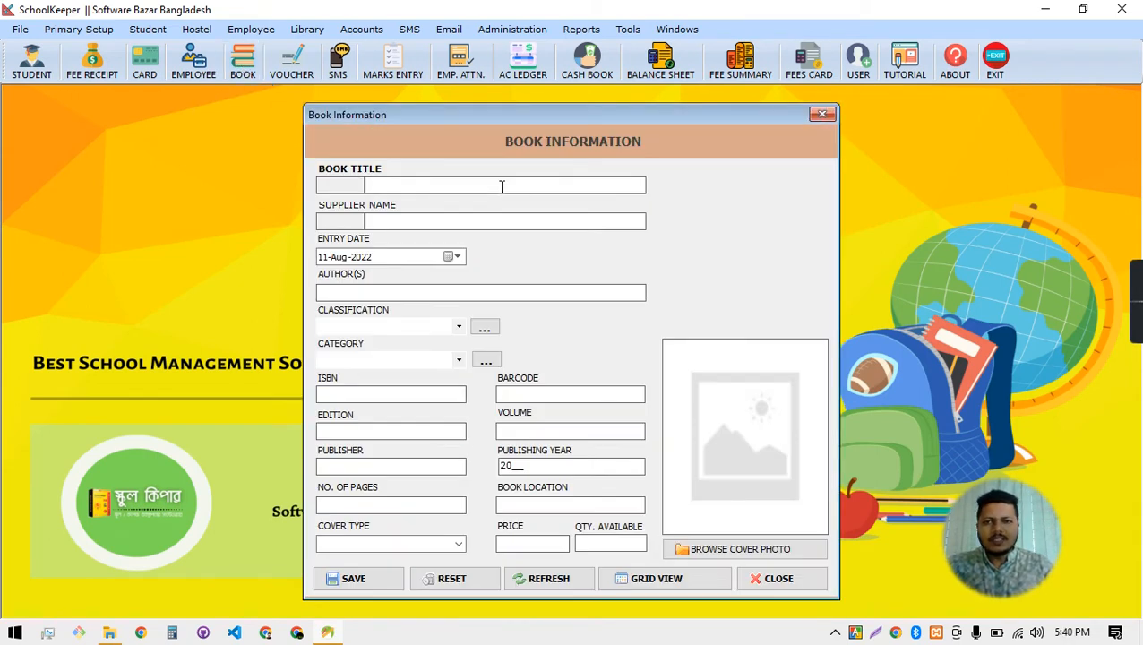
type("Tin Goe")
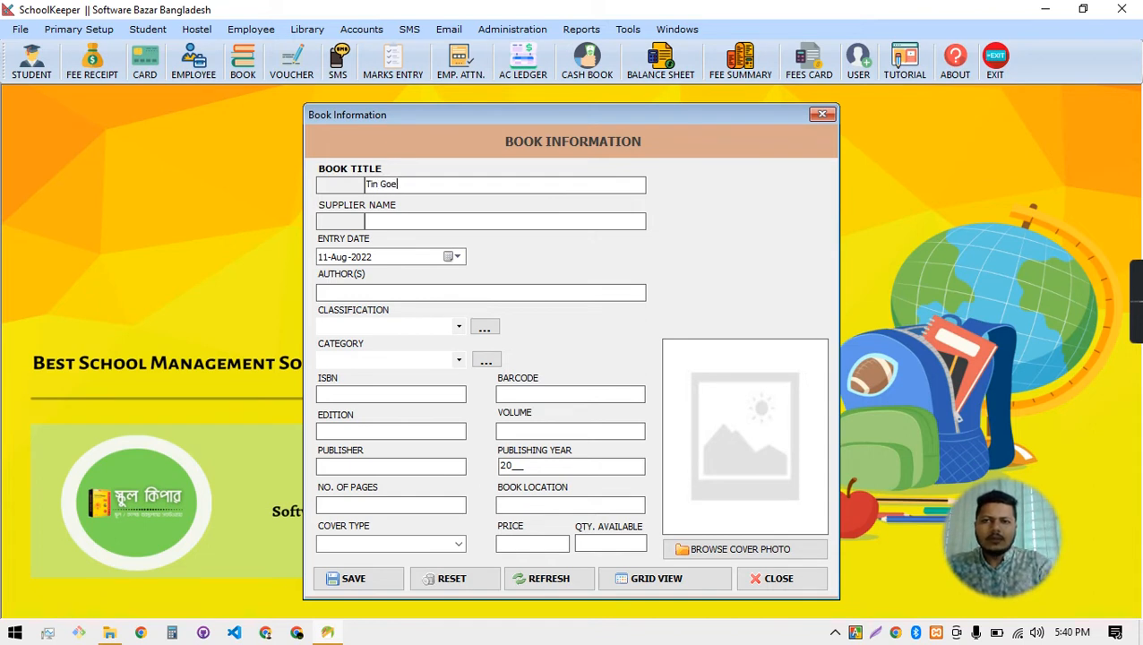
type("ndaq")
key("BackSpace")
key("Tab")
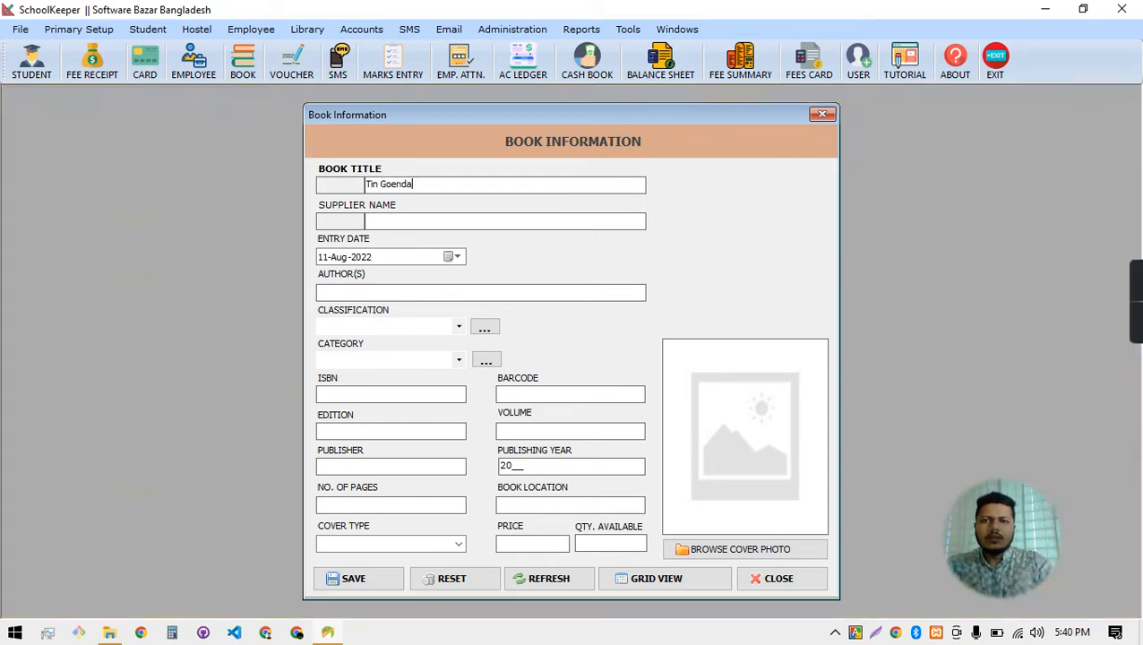
Set supplier Papia Publisher and both Classification and Category to 1 # Story
left_click(451, 220)
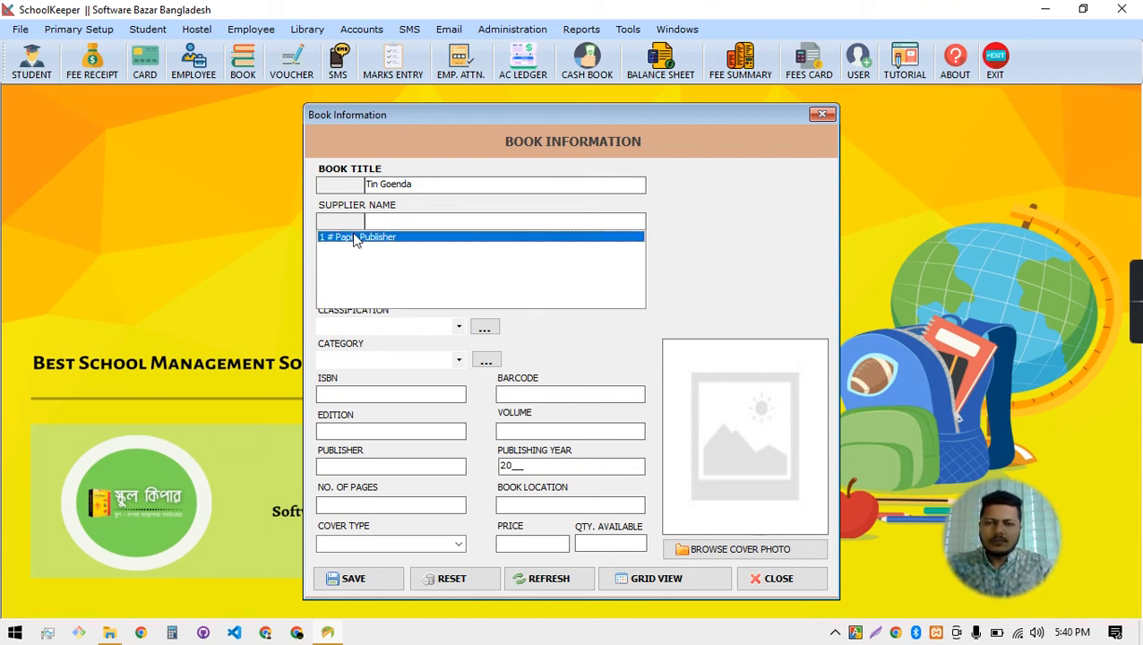
left_click(355, 238)
left_click(388, 294)
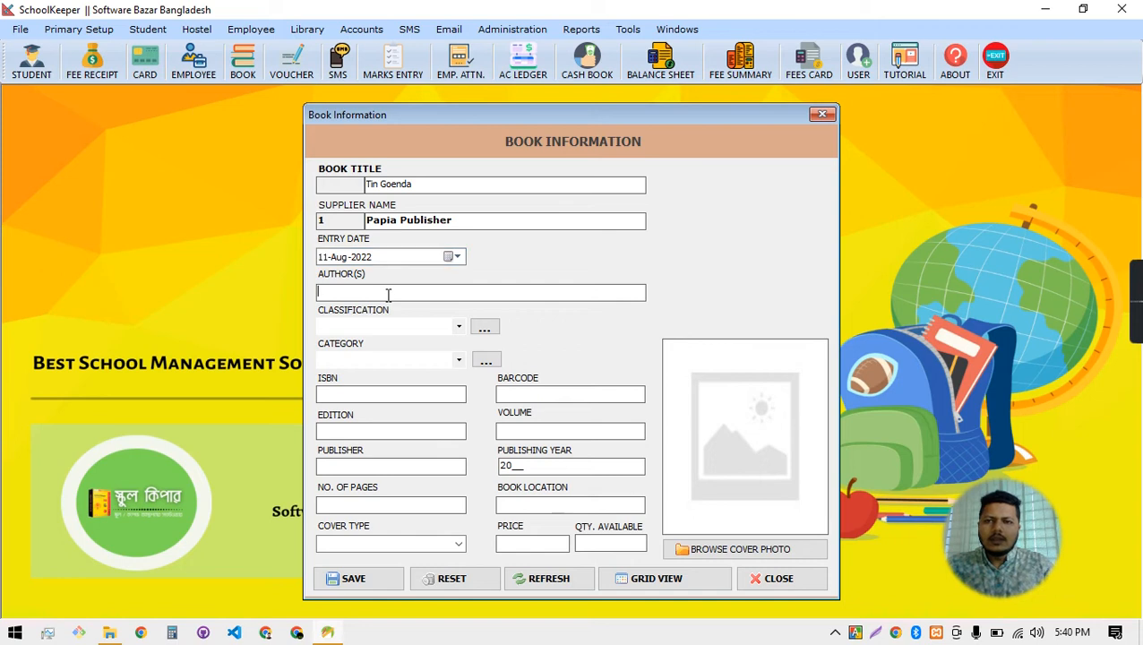
left_click(412, 325)
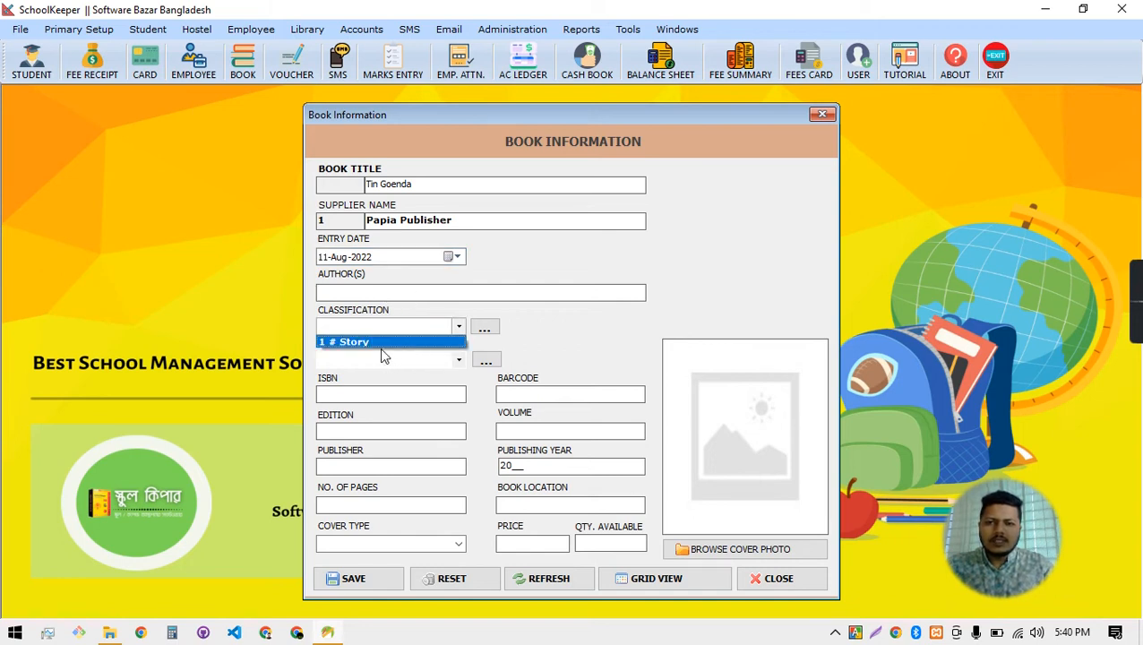
left_click(382, 344)
left_click(382, 360)
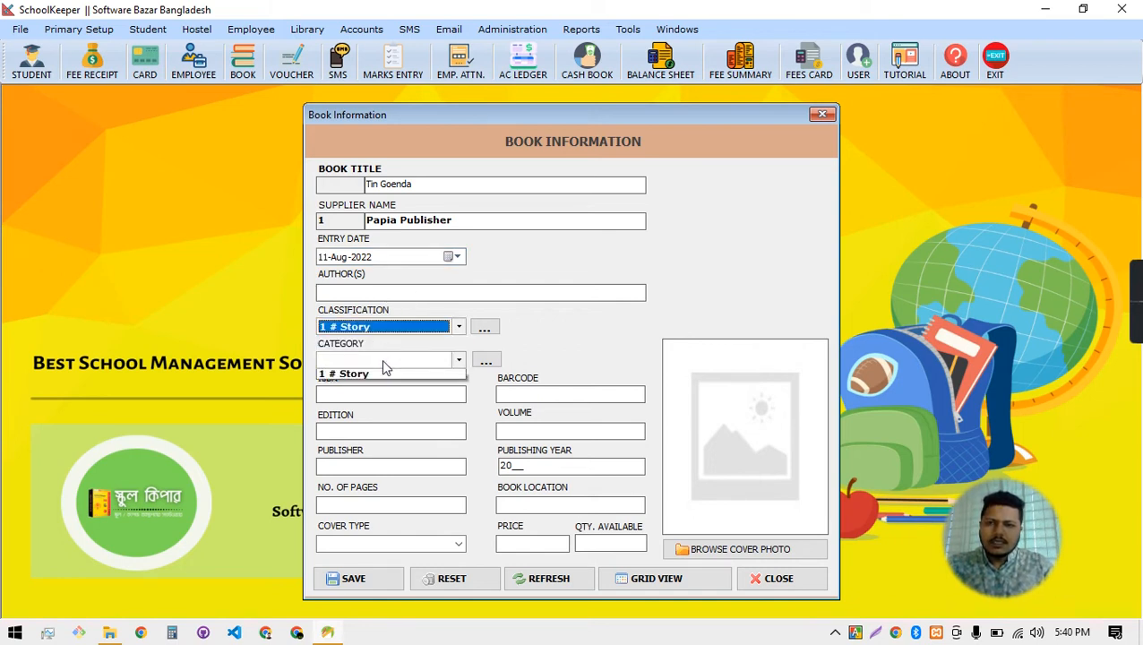
left_click(365, 377)
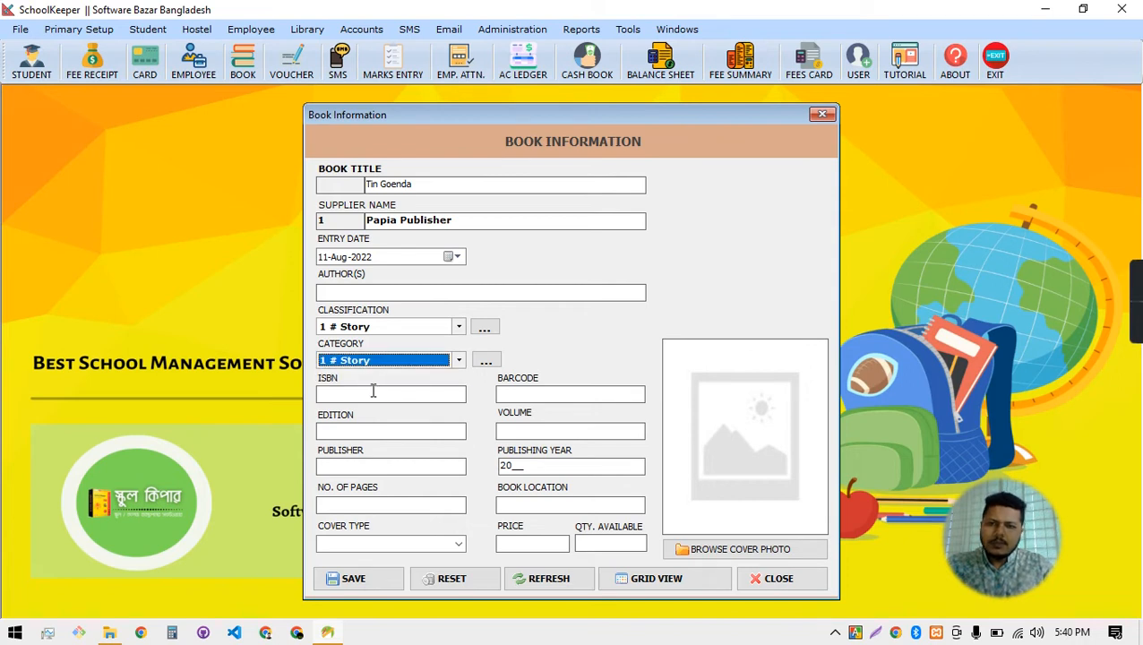
left_click(508, 392)
Enter barcode 123456, edition Last 22, year 2021, 99 pages and location East Corner
type("123456")
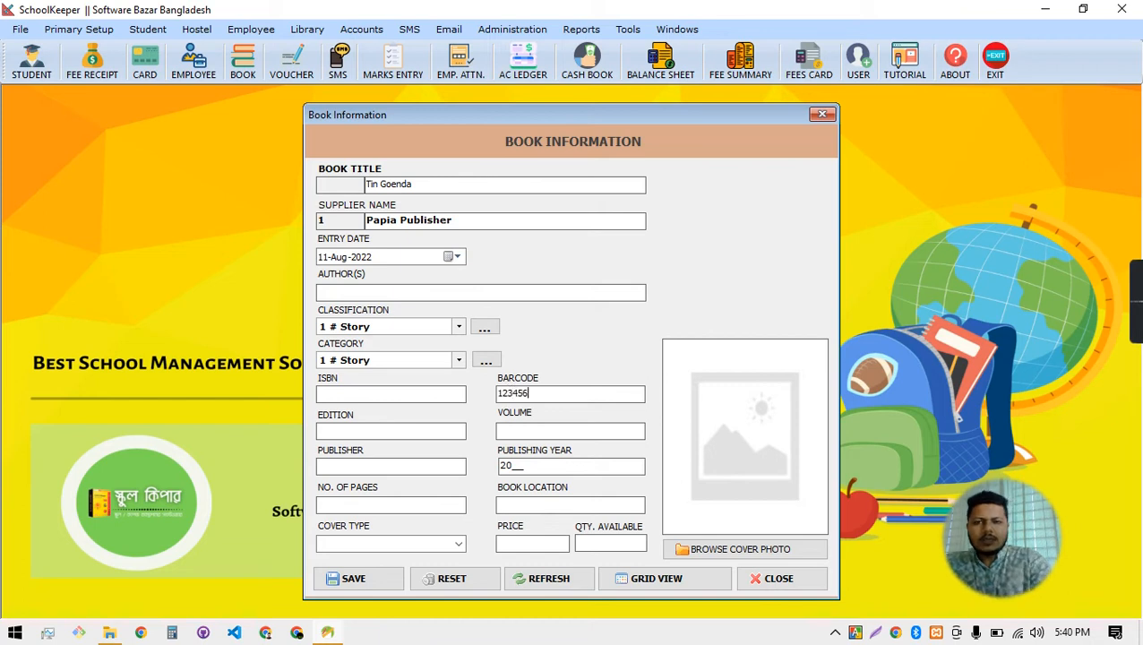
left_click(378, 436)
type("las")
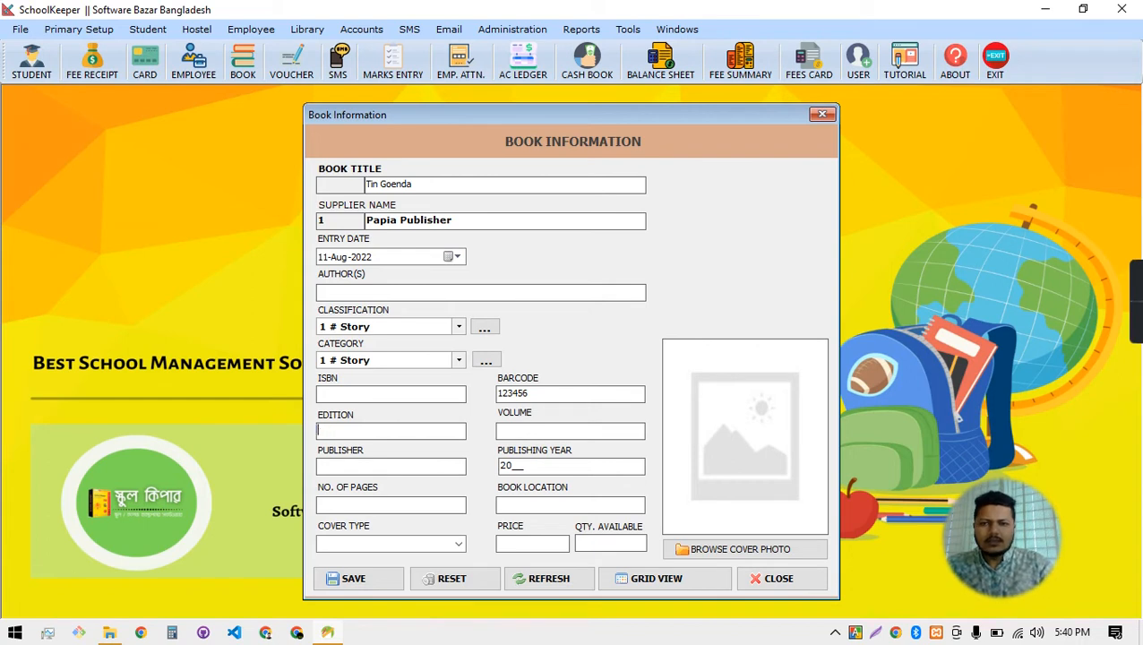
type("22")
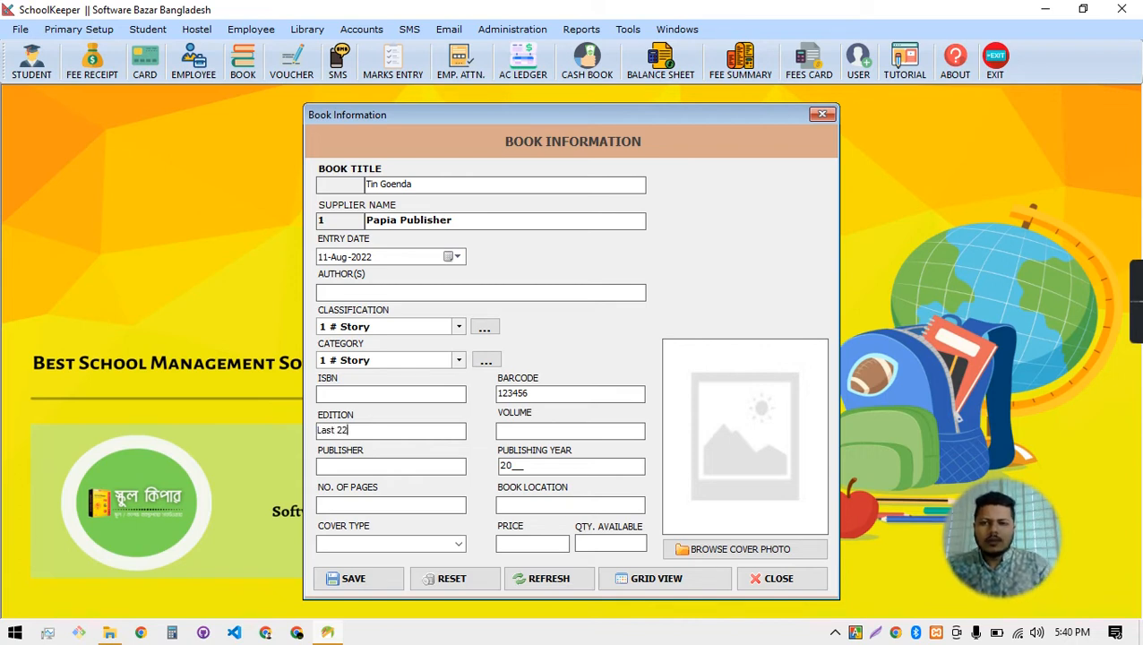
left_click(541, 437)
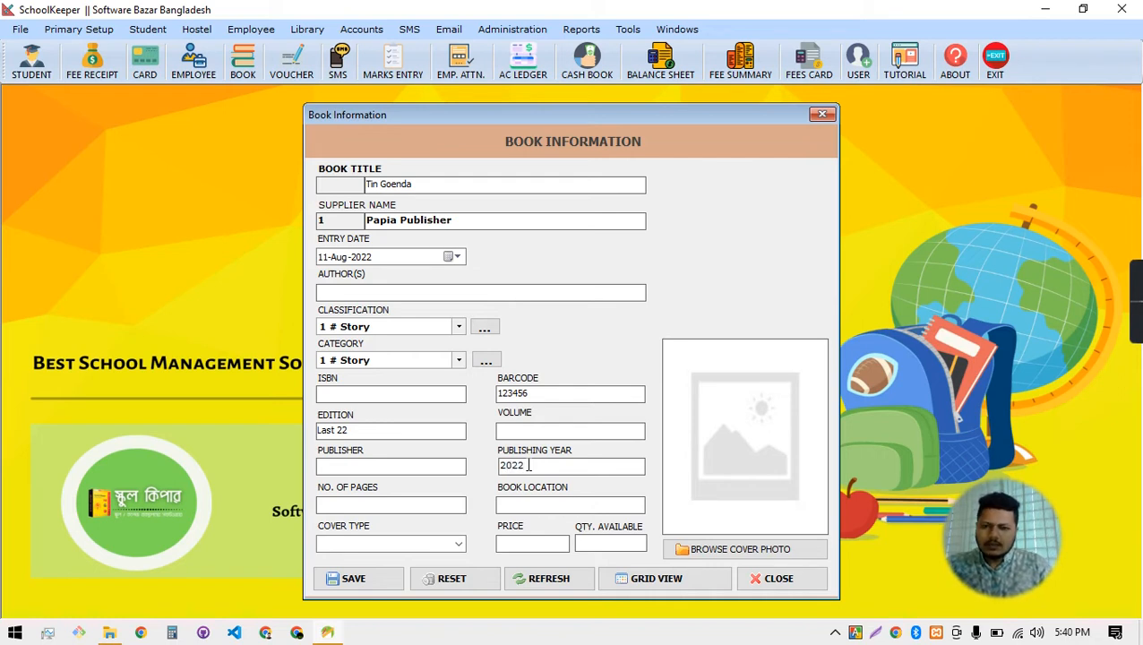
key("BackSpace")
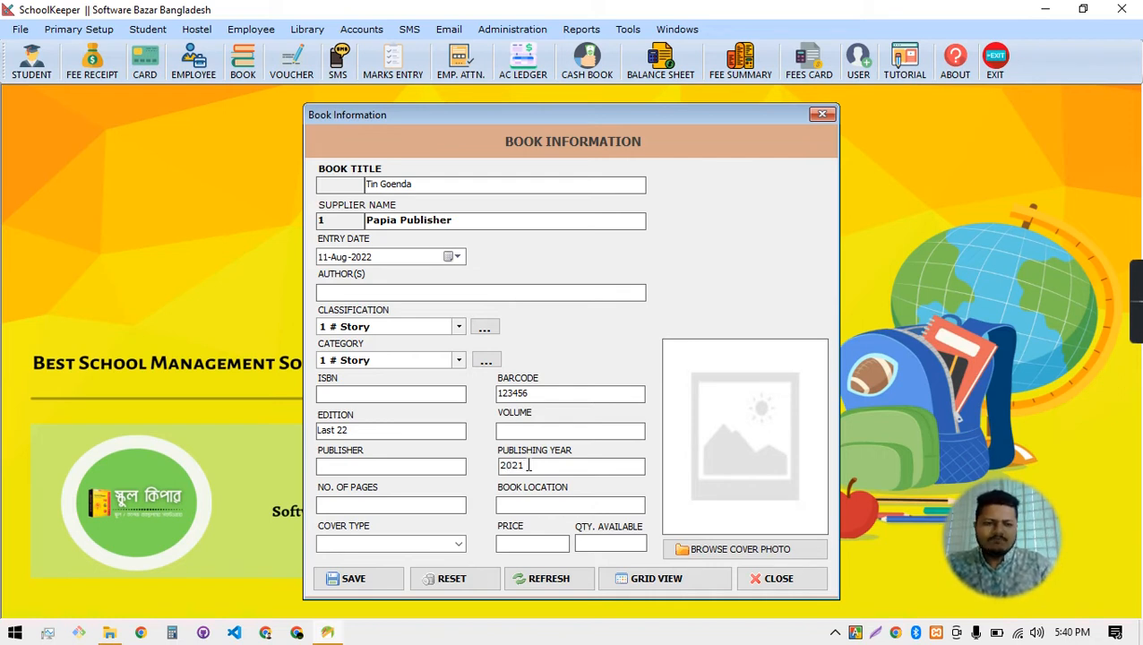
type("1")
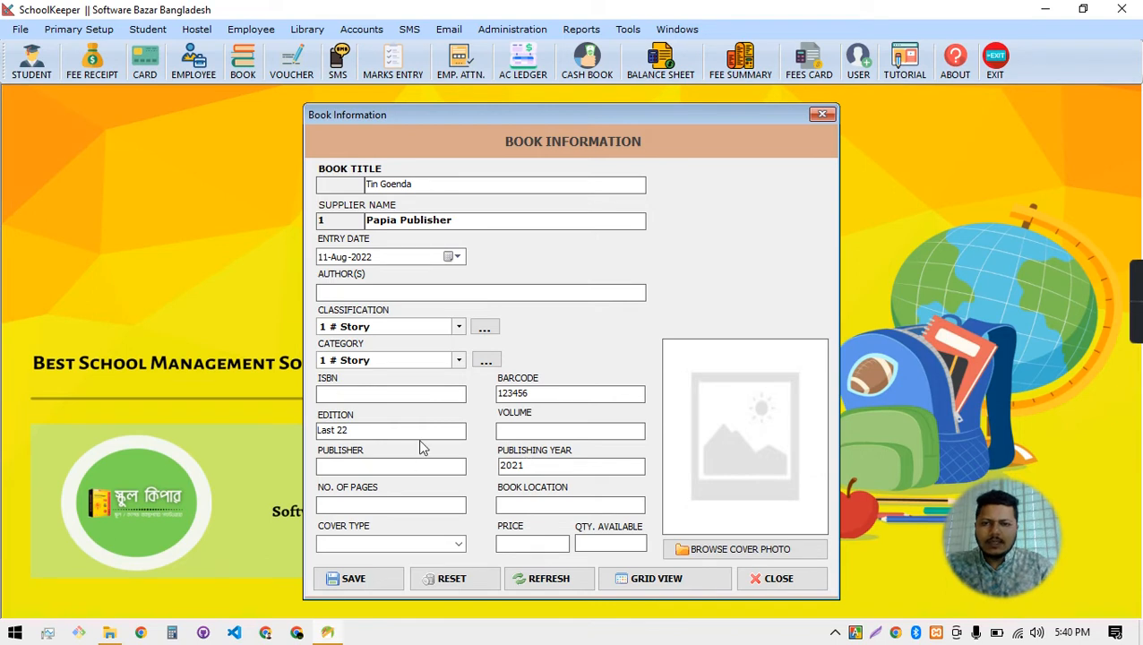
left_click(376, 468)
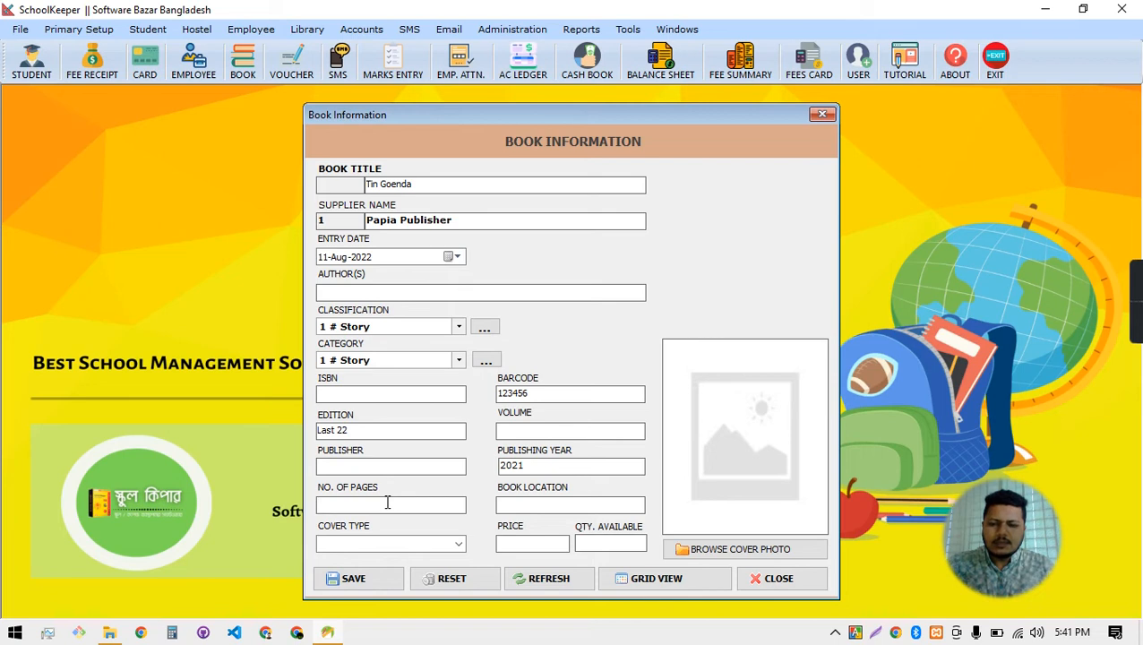
type("99")
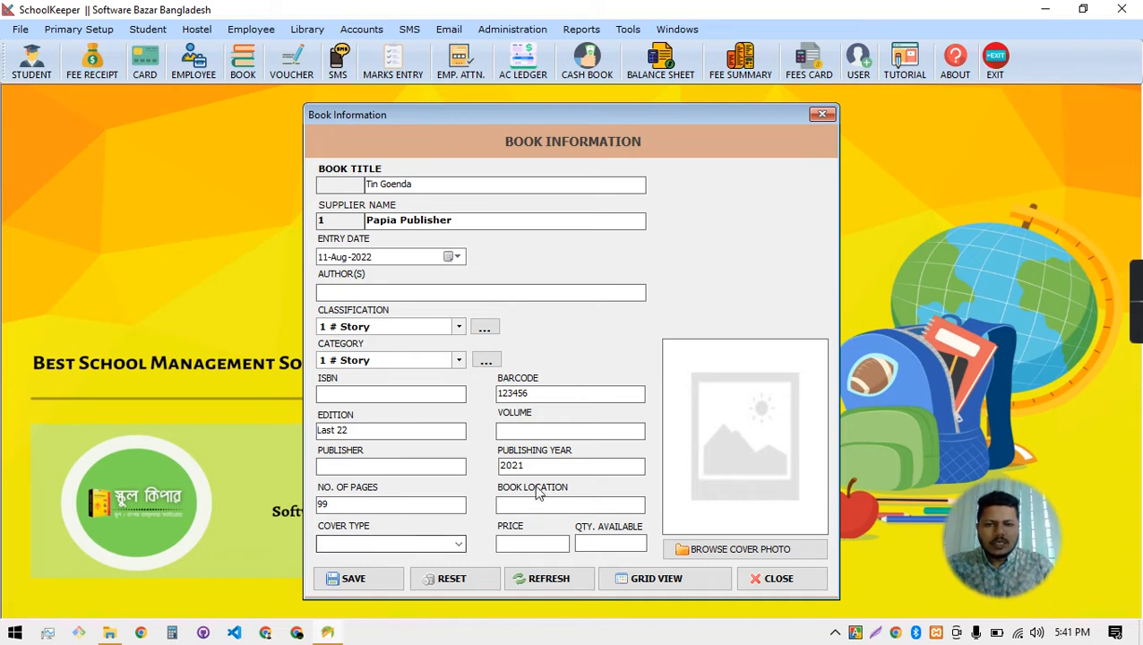
left_click(519, 507)
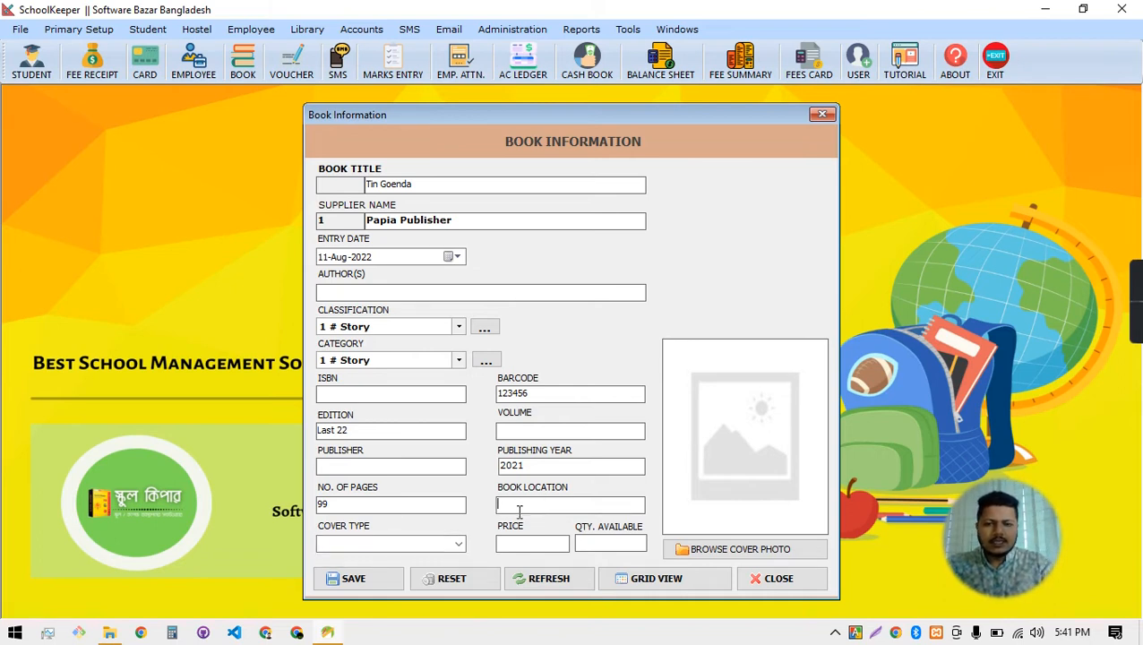
type("Eas")
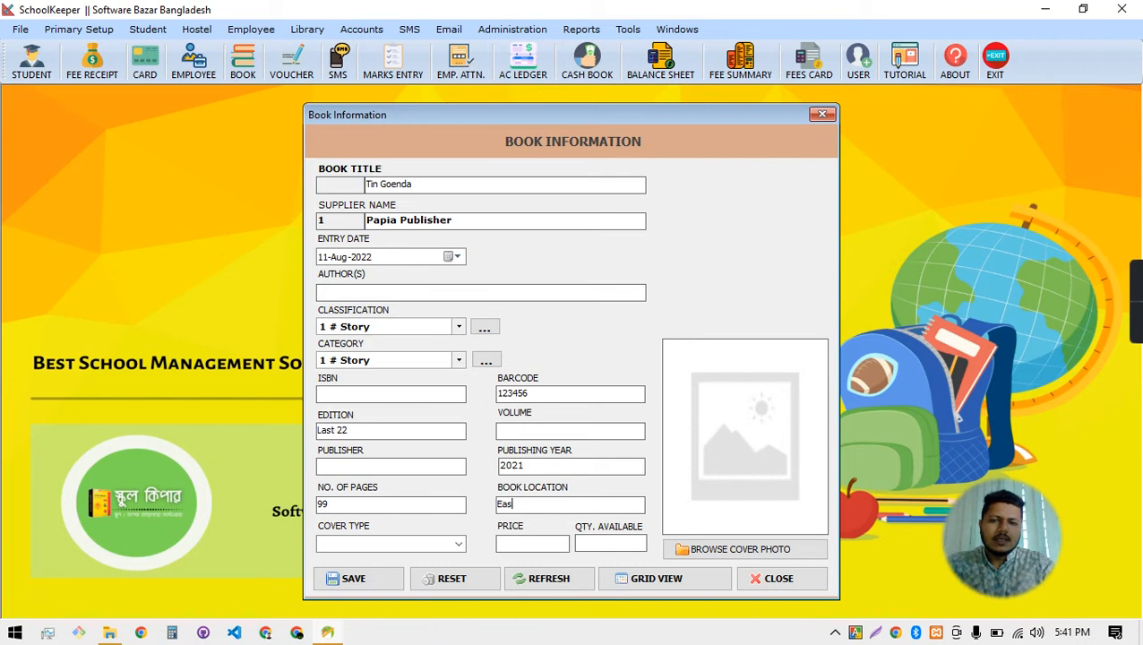
type("t Corner")
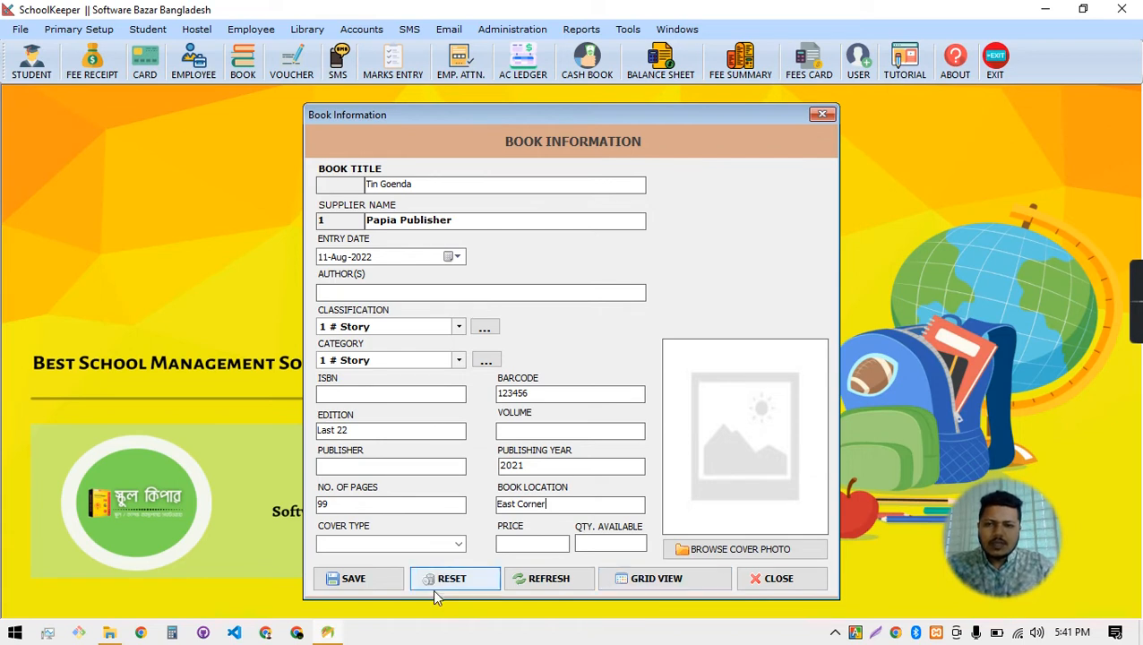
left_click(424, 545)
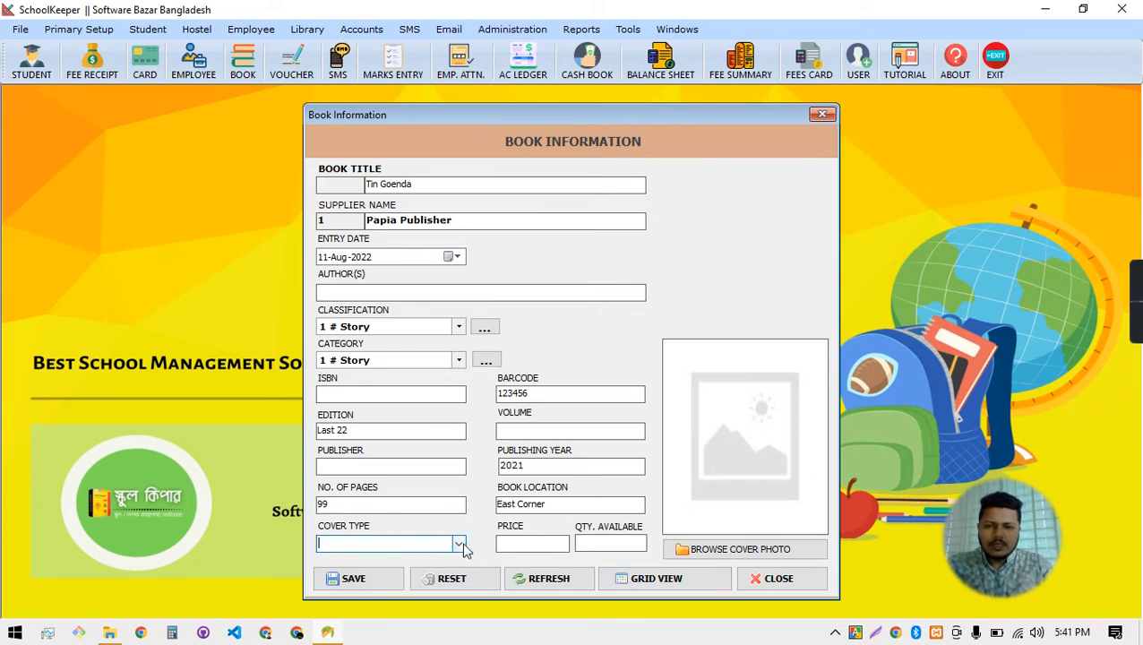
Set cover type Hardcover Case Wrap, price 300 and quantity available 6
left_click(458, 543)
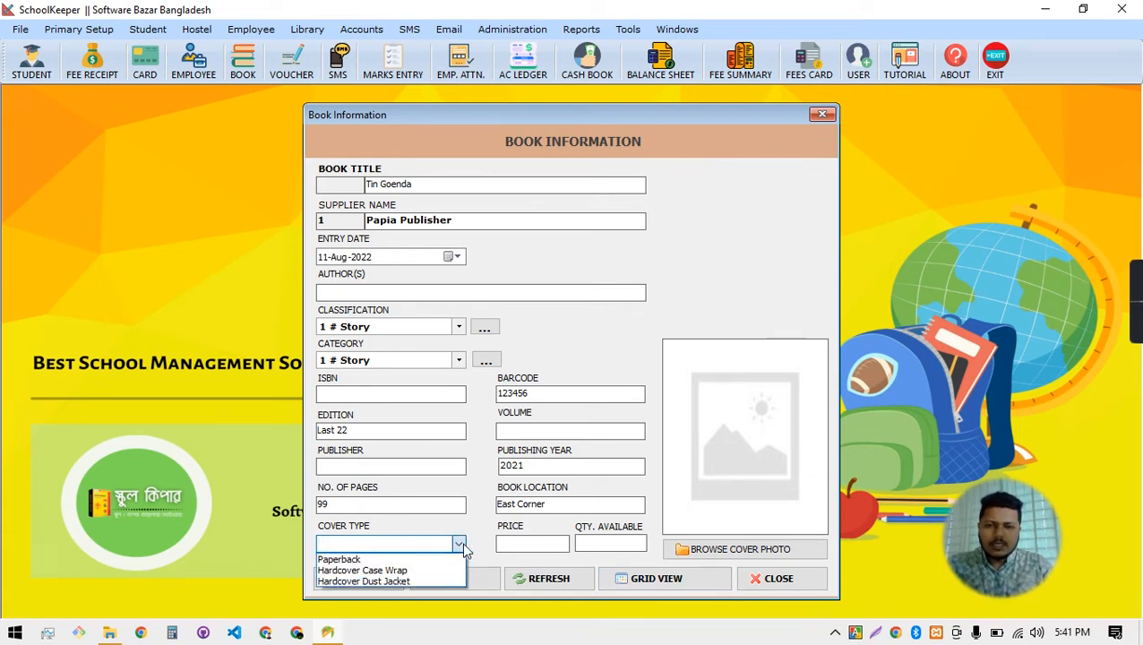
left_click(406, 572)
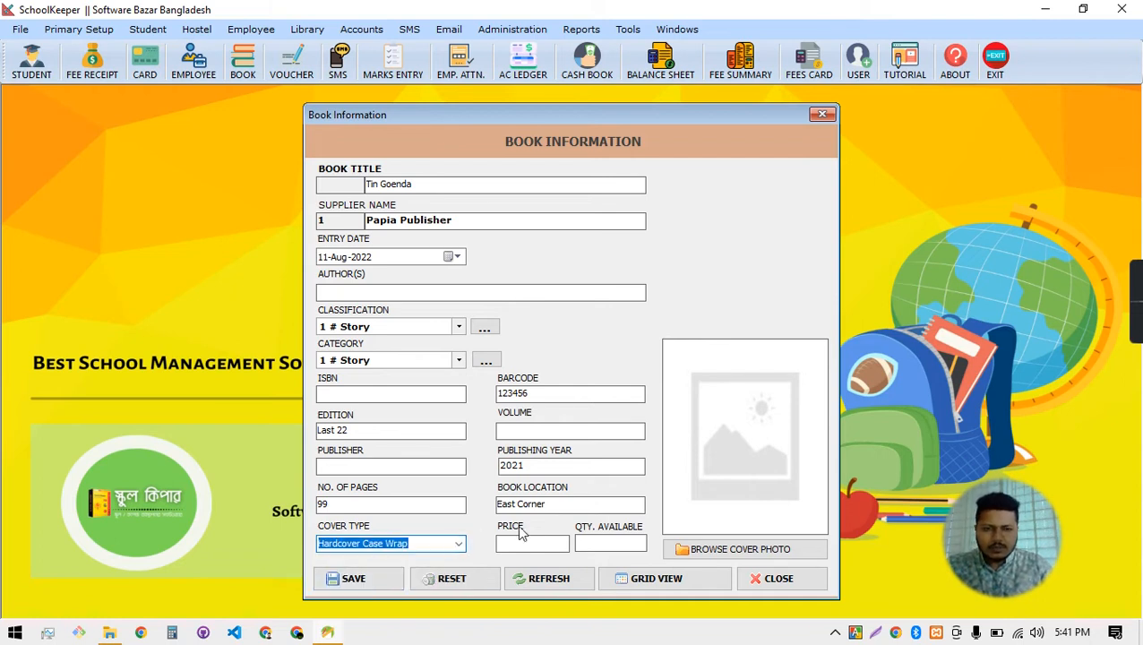
left_click(548, 543)
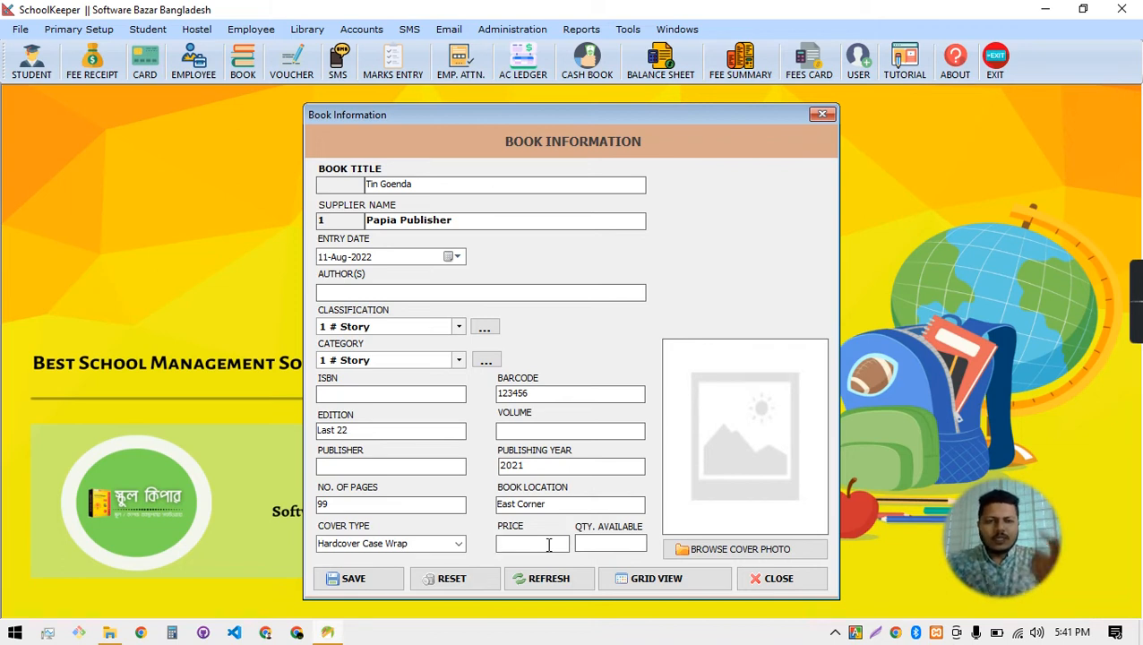
type("300")
left_click(620, 544)
type("6")
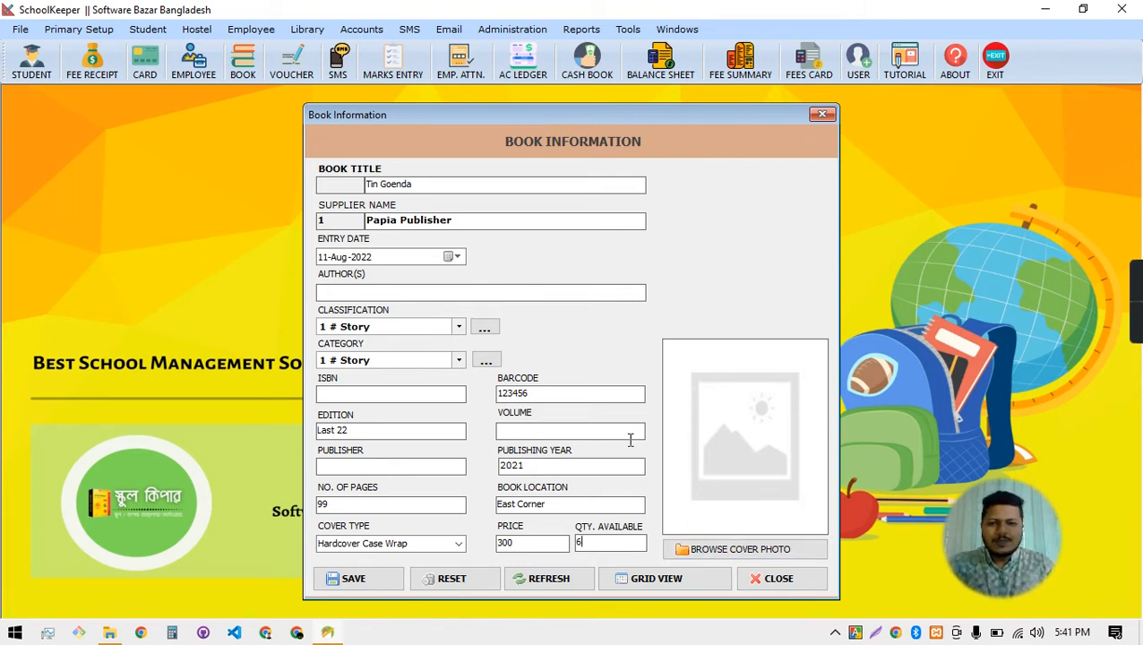
left_click(300, 633)
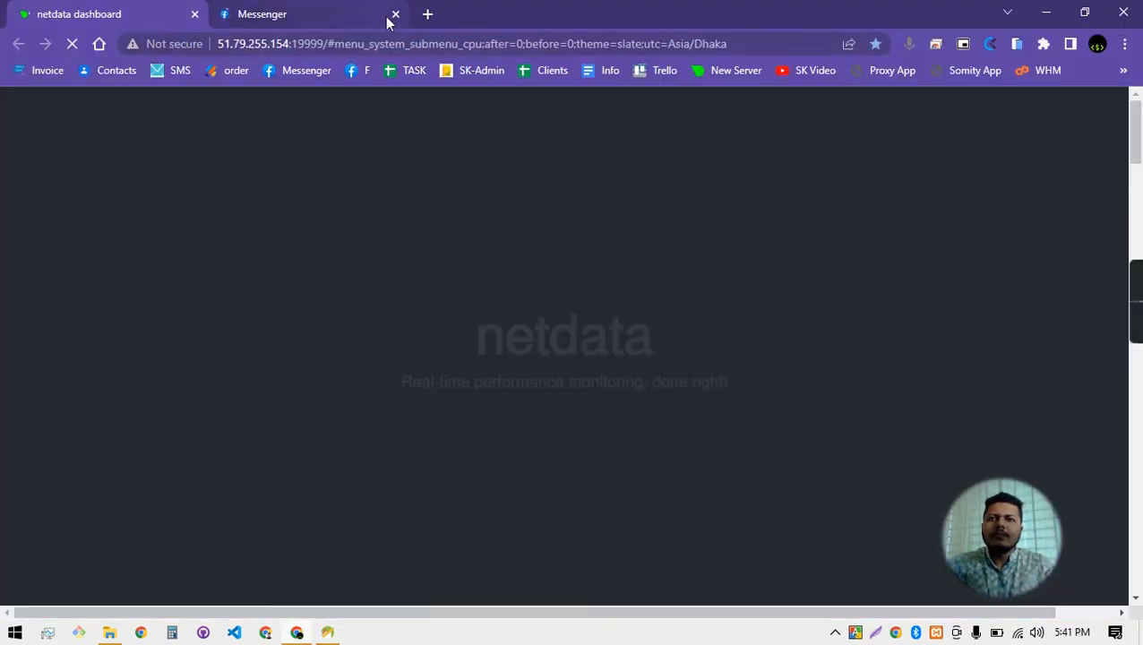
Search Google for 'tin goenda' in a new browser tab
left_click(427, 16)
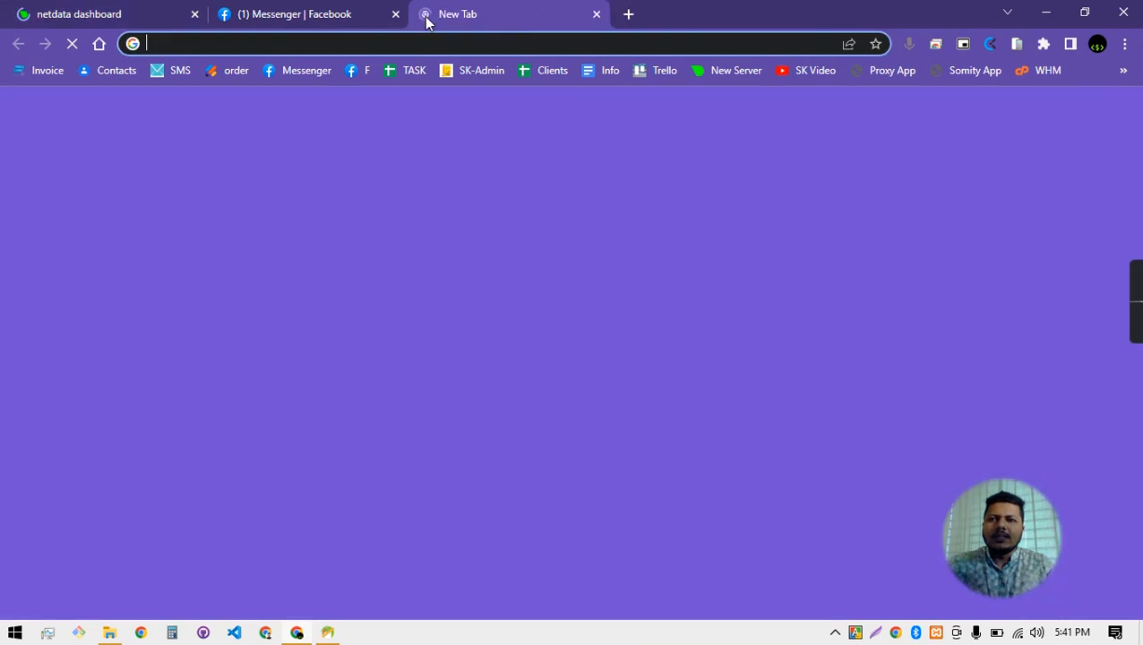
left_click(395, 15)
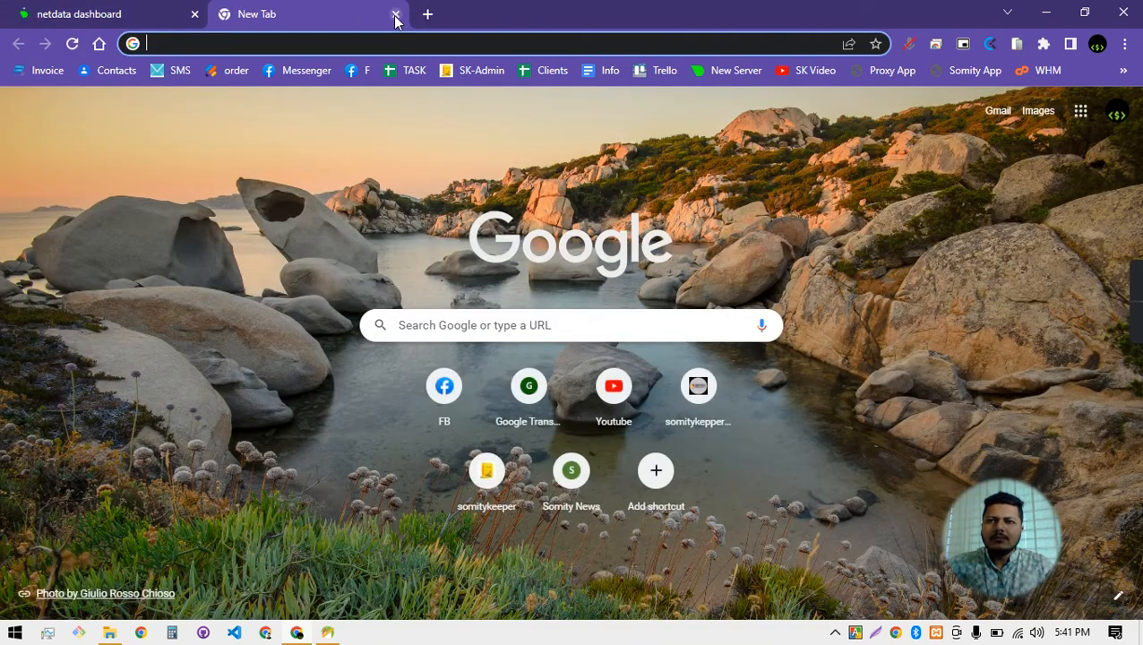
left_click(374, 44)
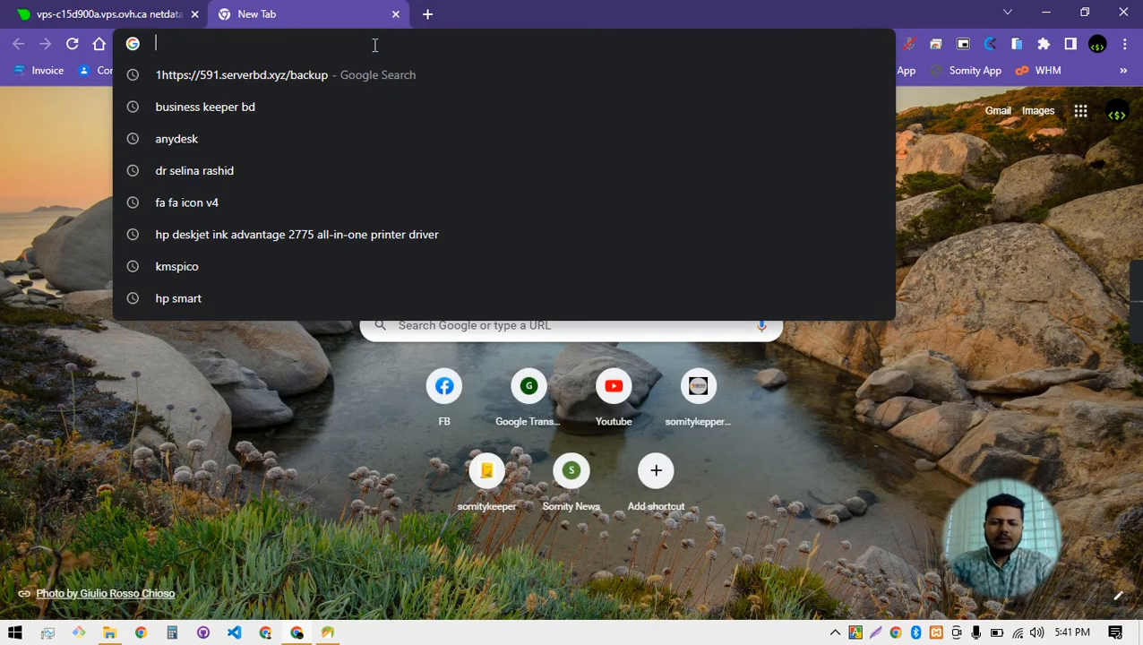
type("tin h")
key("BackSpace")
type("go")
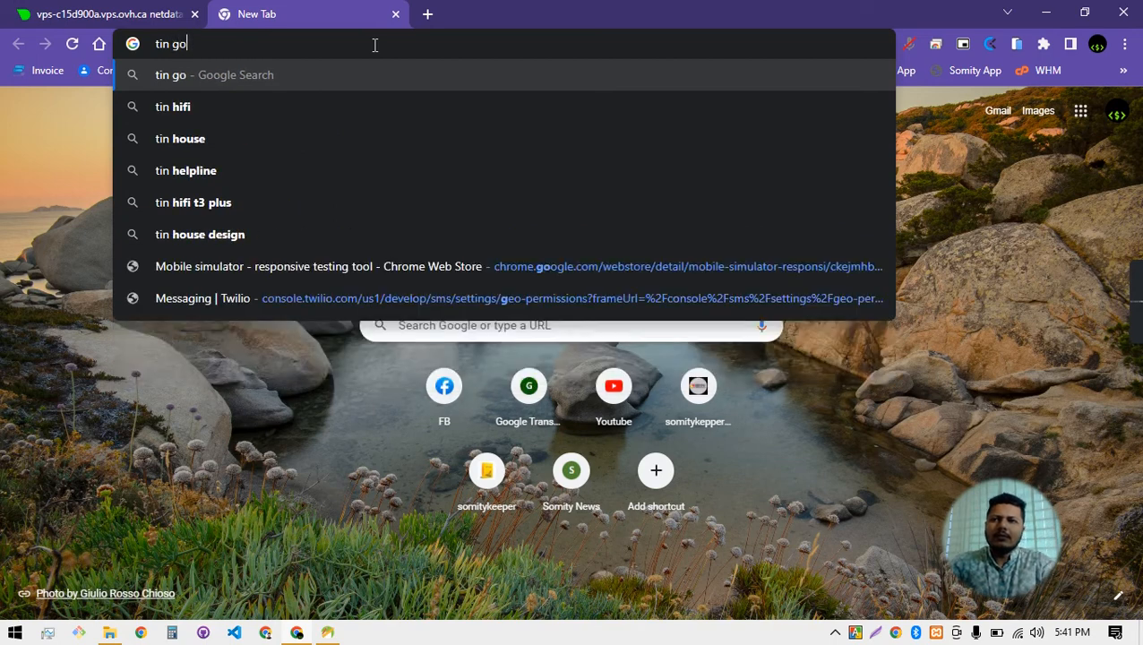
type("enda")
left_click(296, 114)
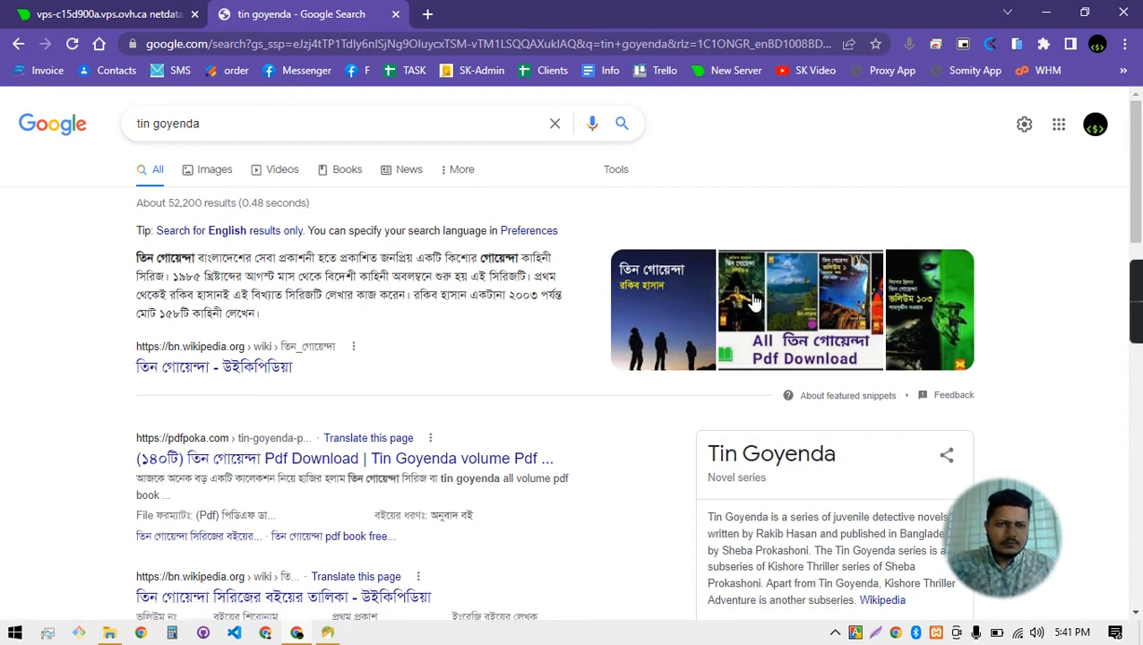
Preview a Tin Goyenda cover image and copy it
left_click(703, 320)
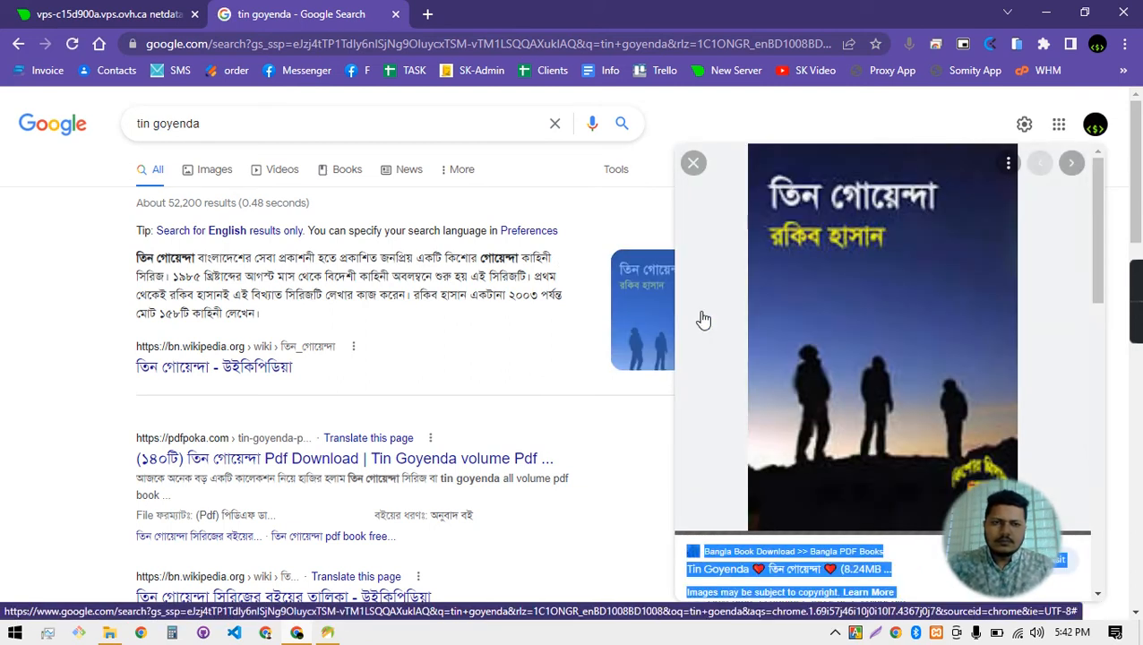
left_click(1009, 164)
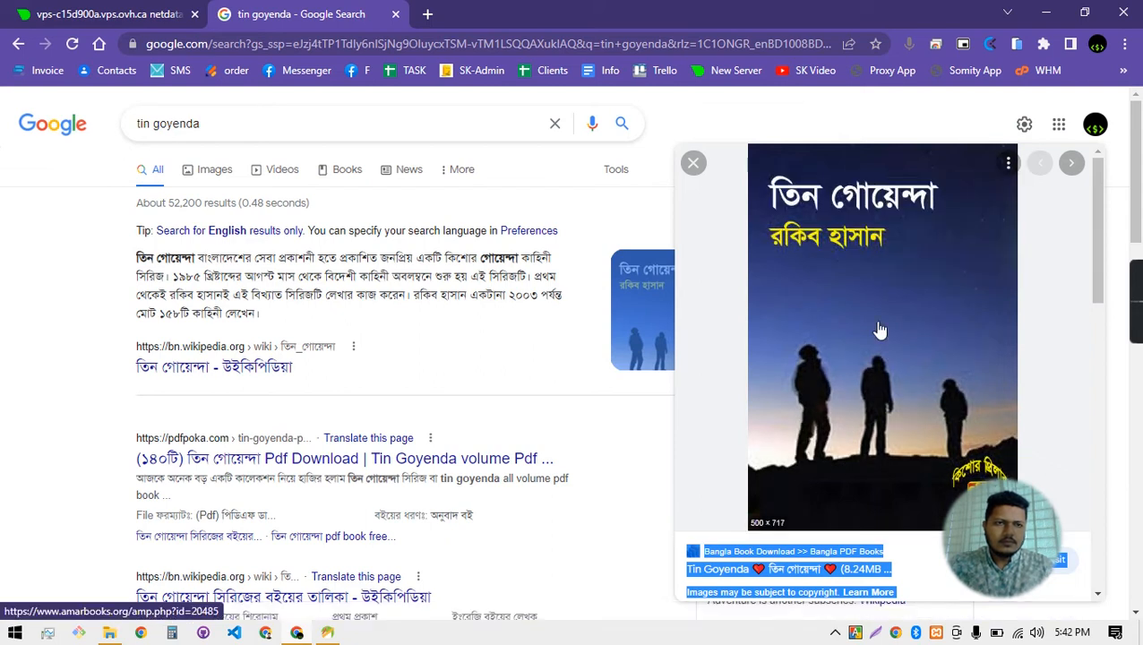
right_click(876, 320)
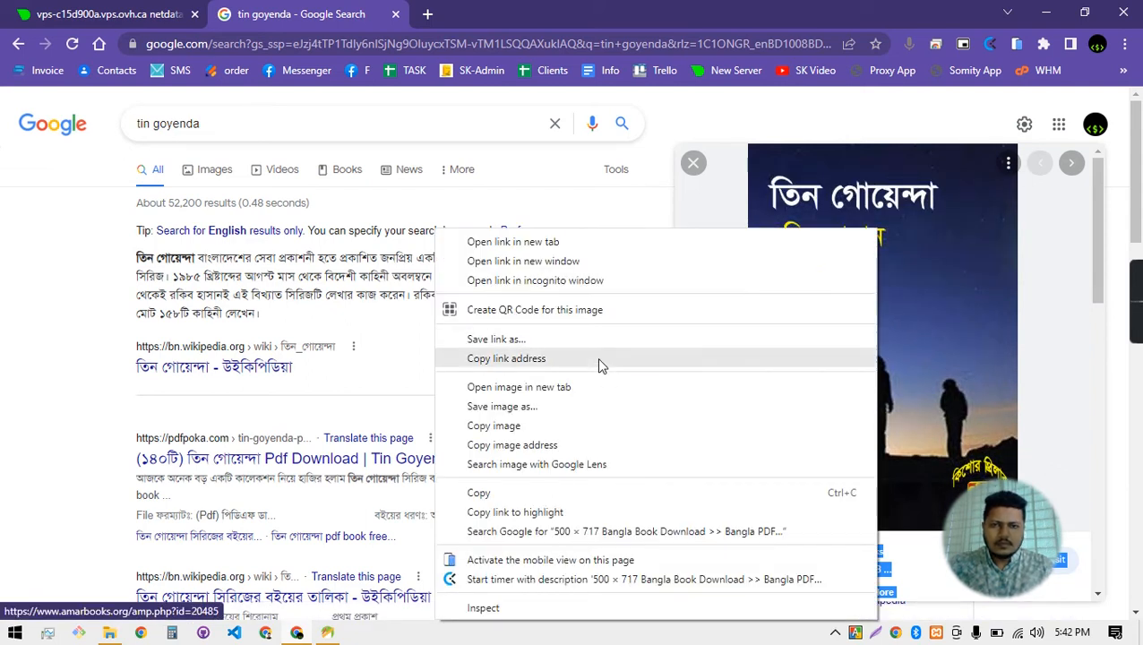
left_click(543, 426)
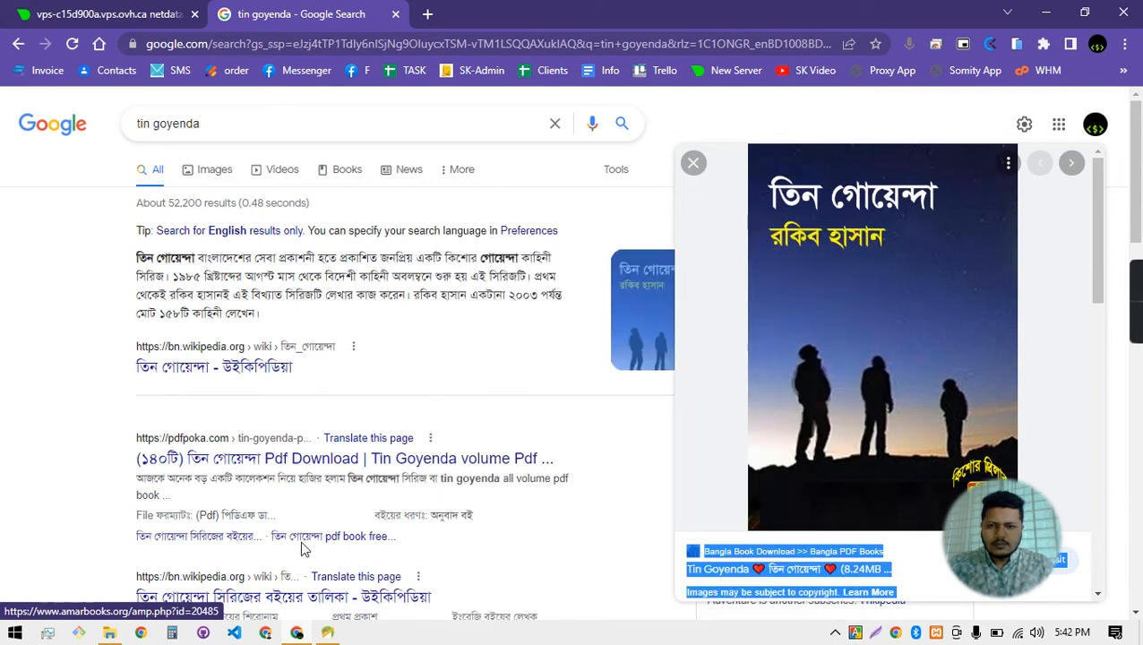
left_click(328, 632)
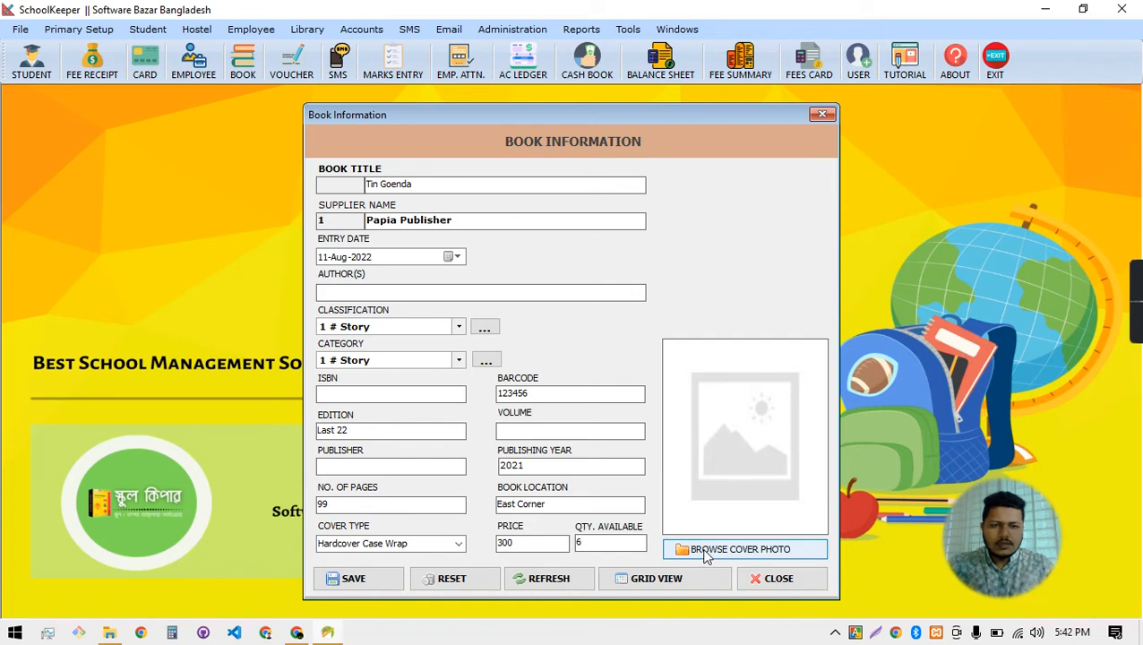
left_click(297, 632)
Save the Tin Goyenda Volume-54 cover from image results to the Desktop as tin-goyenda-vol-54.jpg
scroll(921, 452, "down", 2)
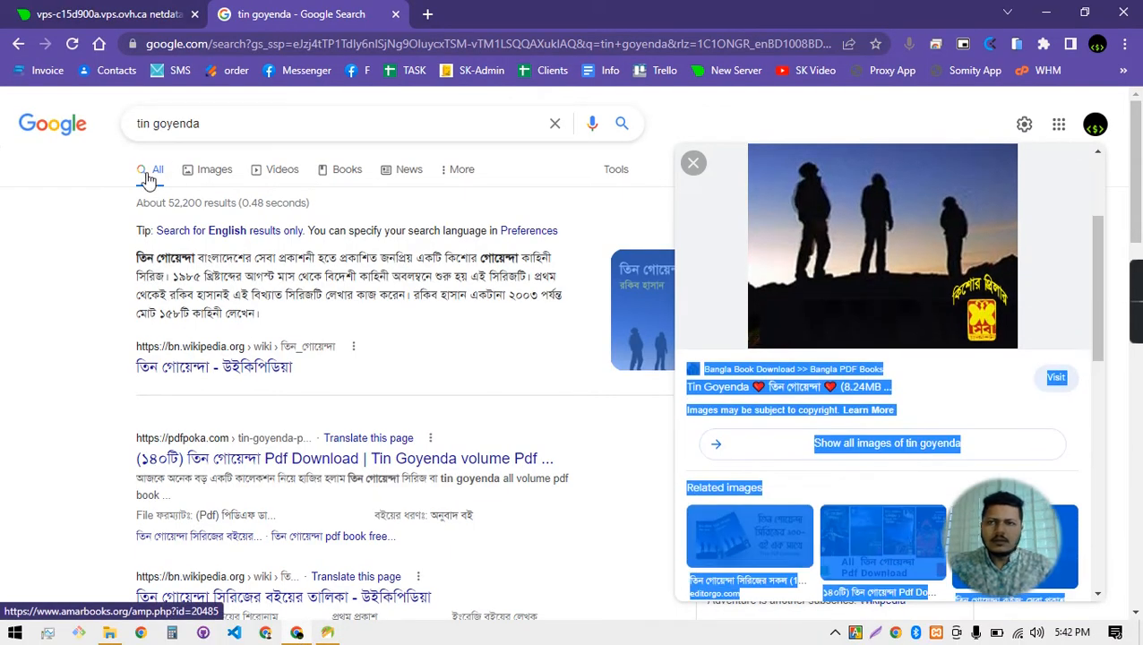
left_click(224, 166)
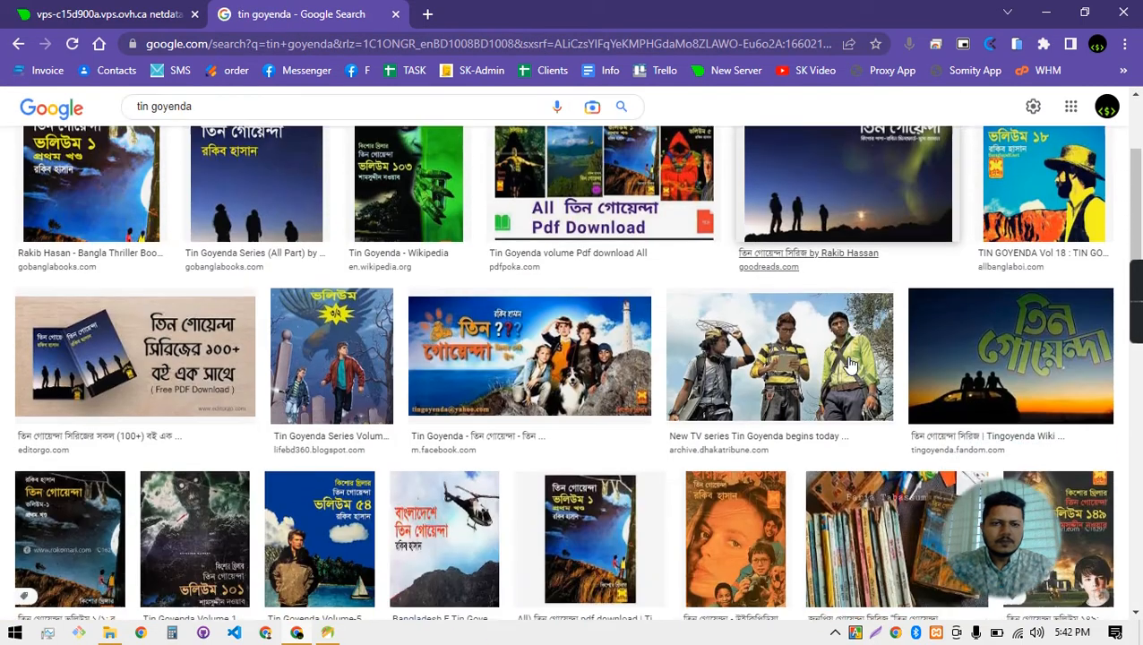
scroll(804, 387, "down", 4)
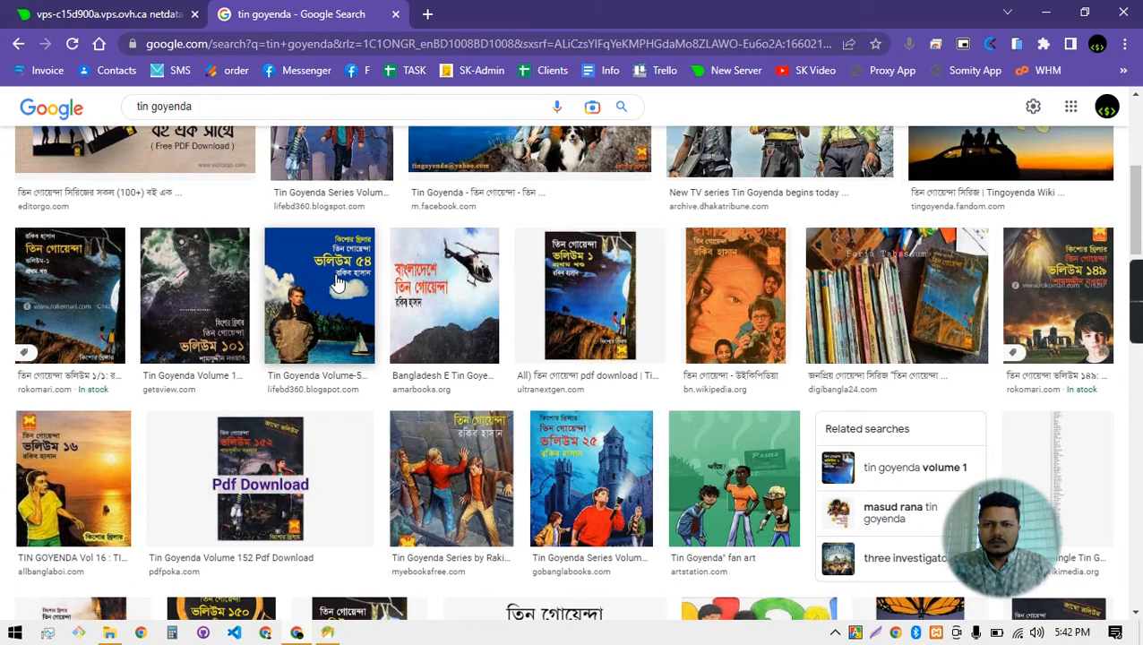
left_click(338, 283)
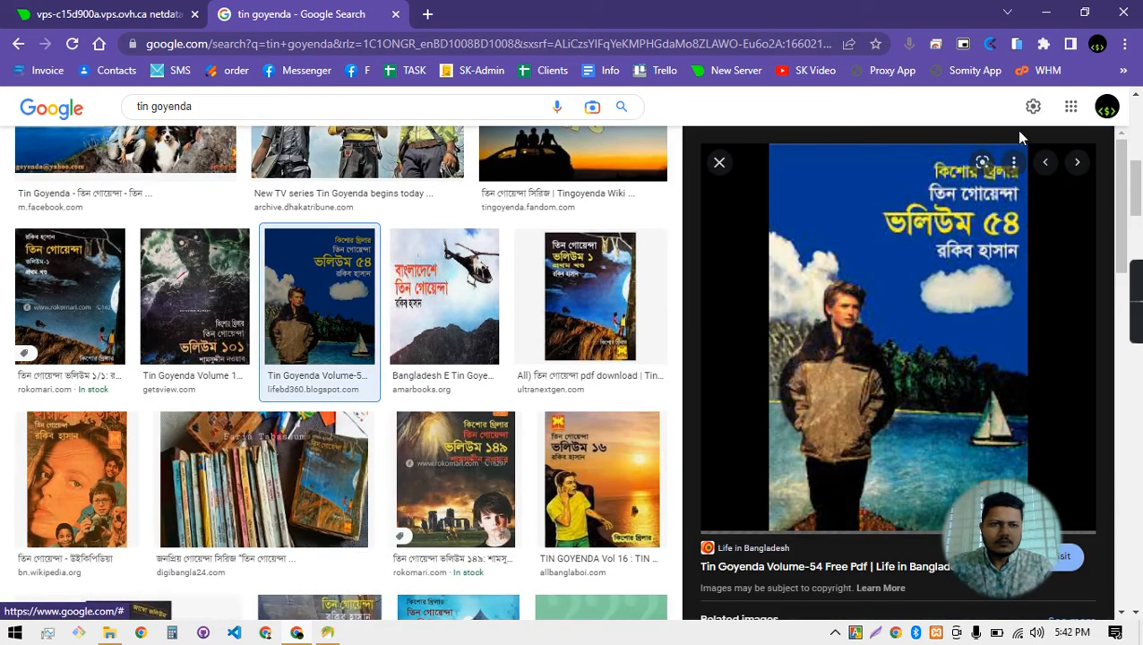
right_click(947, 238)
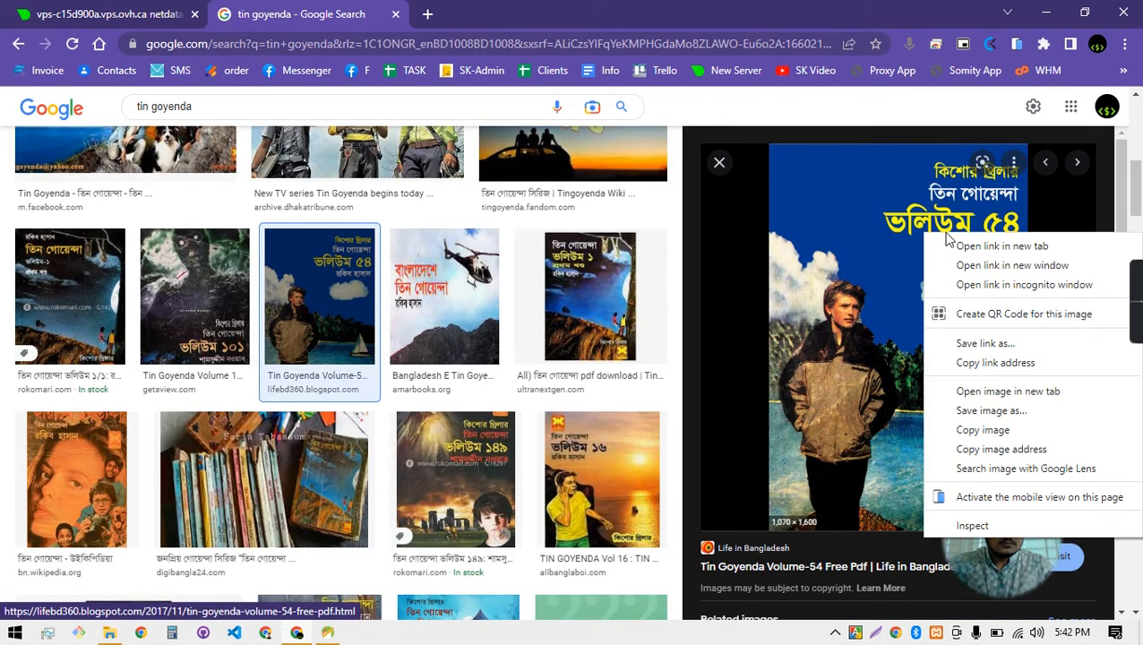
left_click(1009, 410)
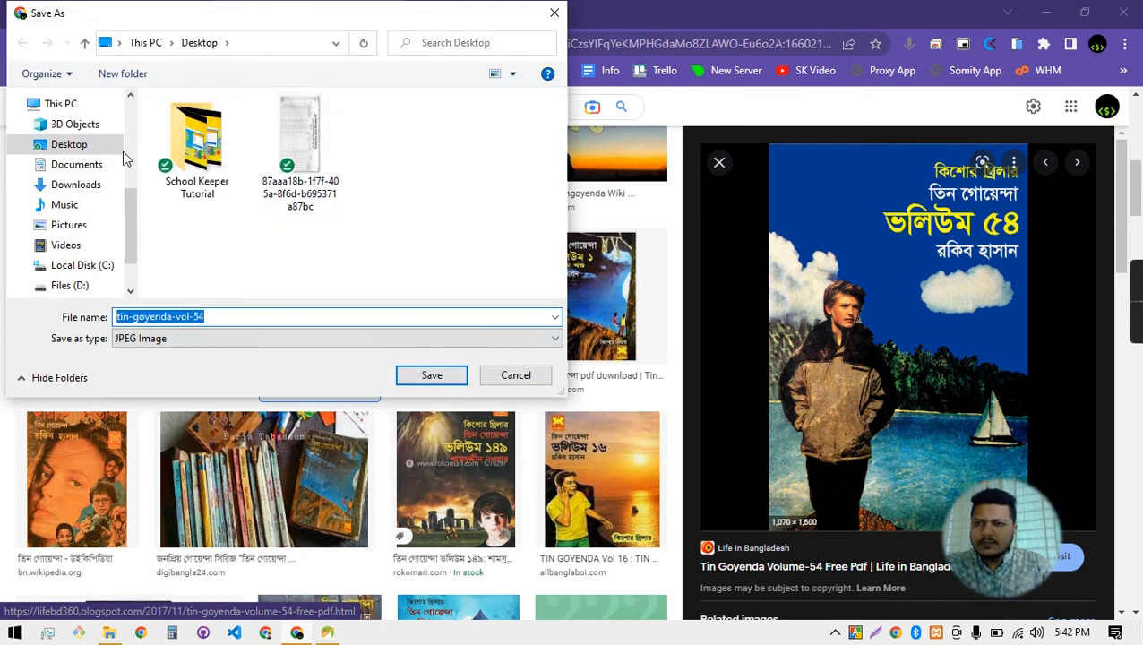
left_click(432, 380)
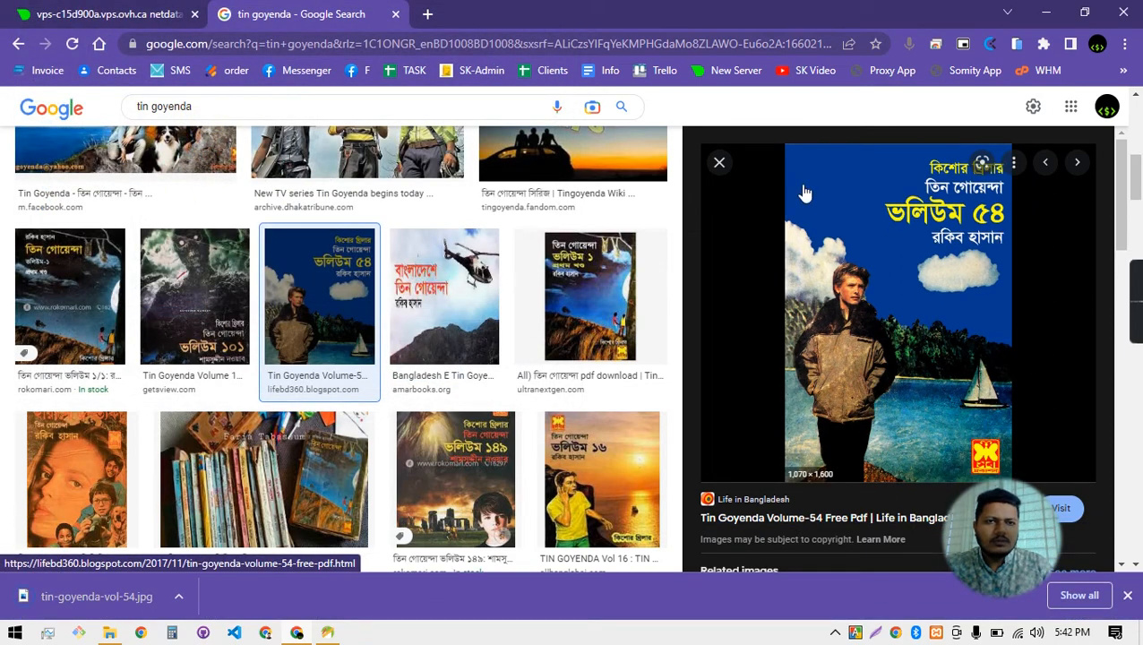
left_click(719, 162)
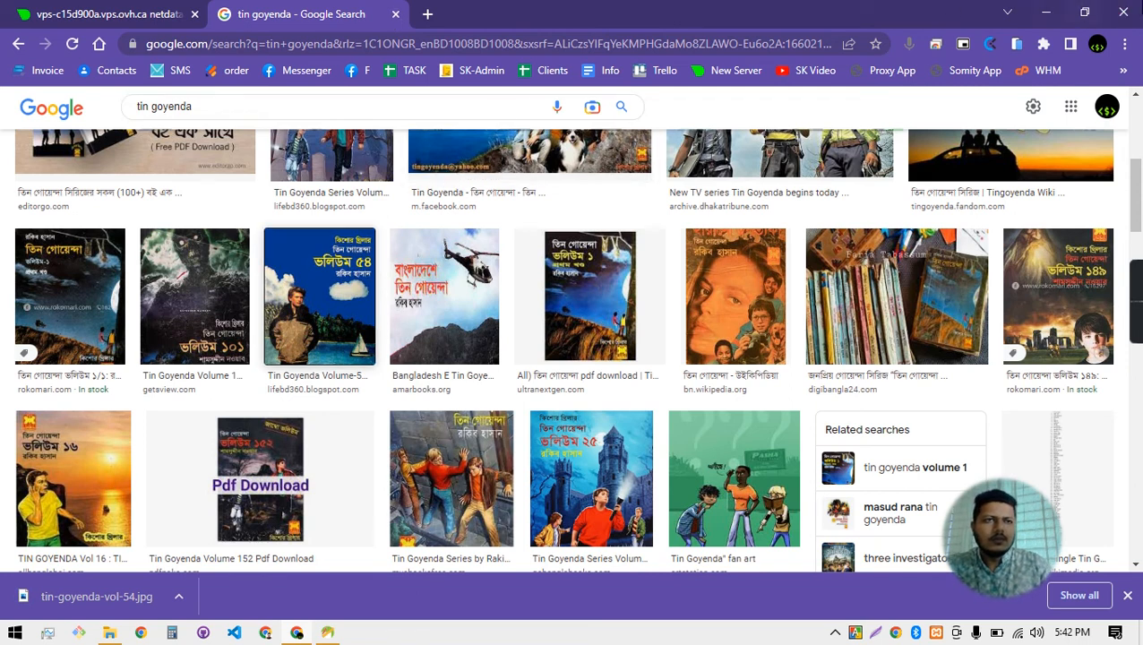
left_click(1045, 13)
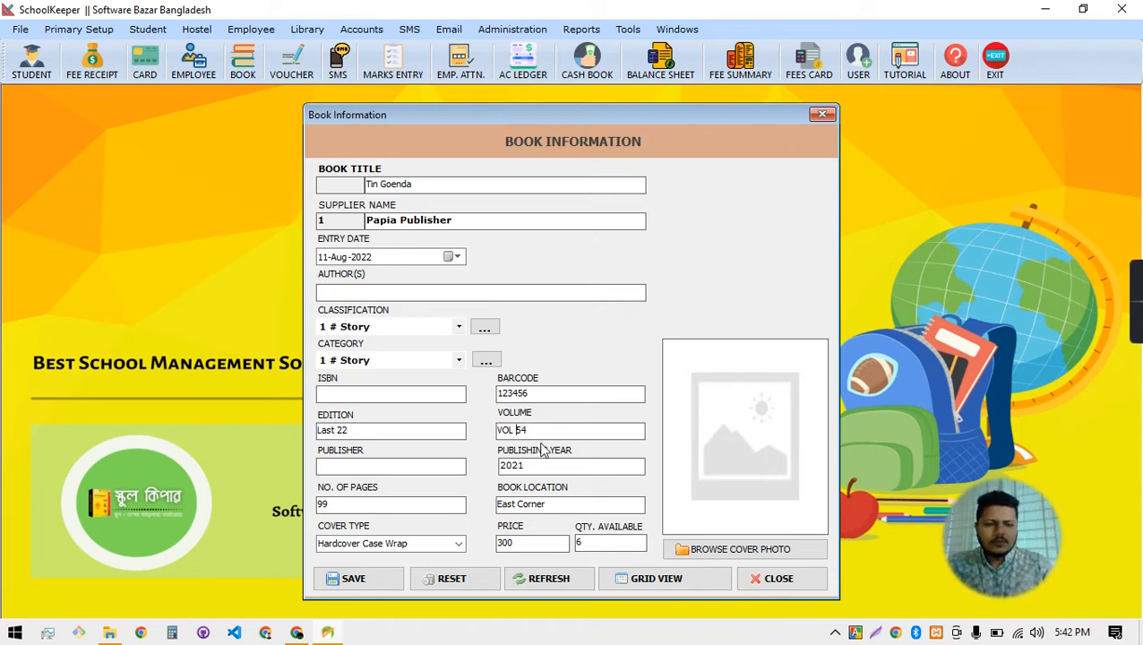
Change Volume to VOL-54 and load tin-goyenda-vol-54 from the Desktop as the cover photo
type("-")
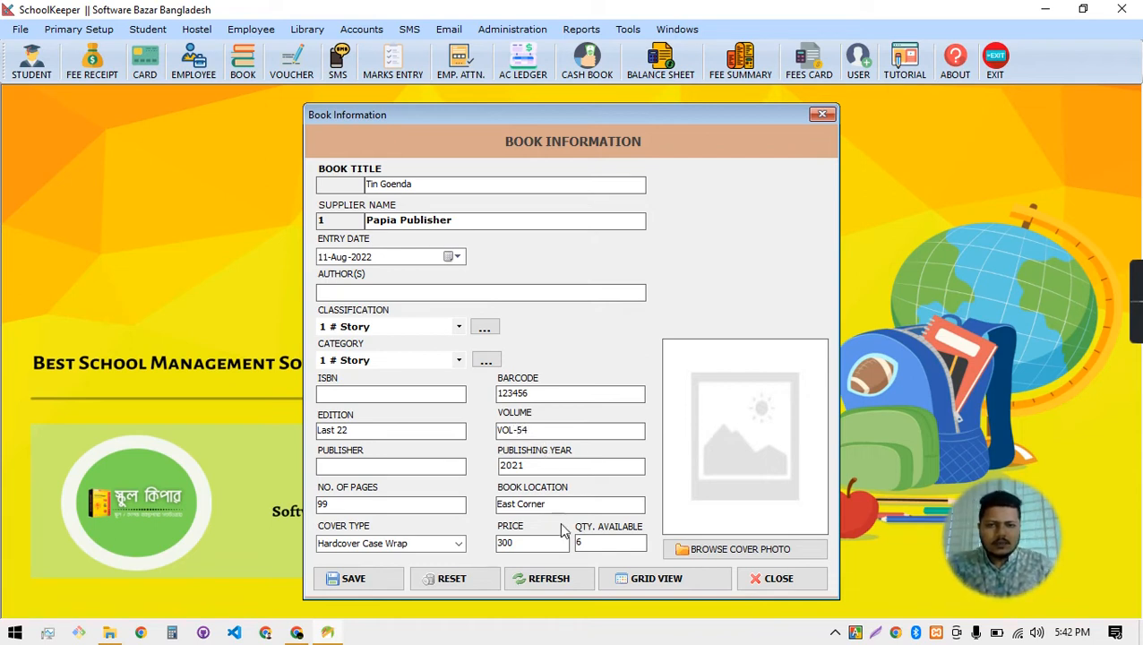
left_click(712, 553)
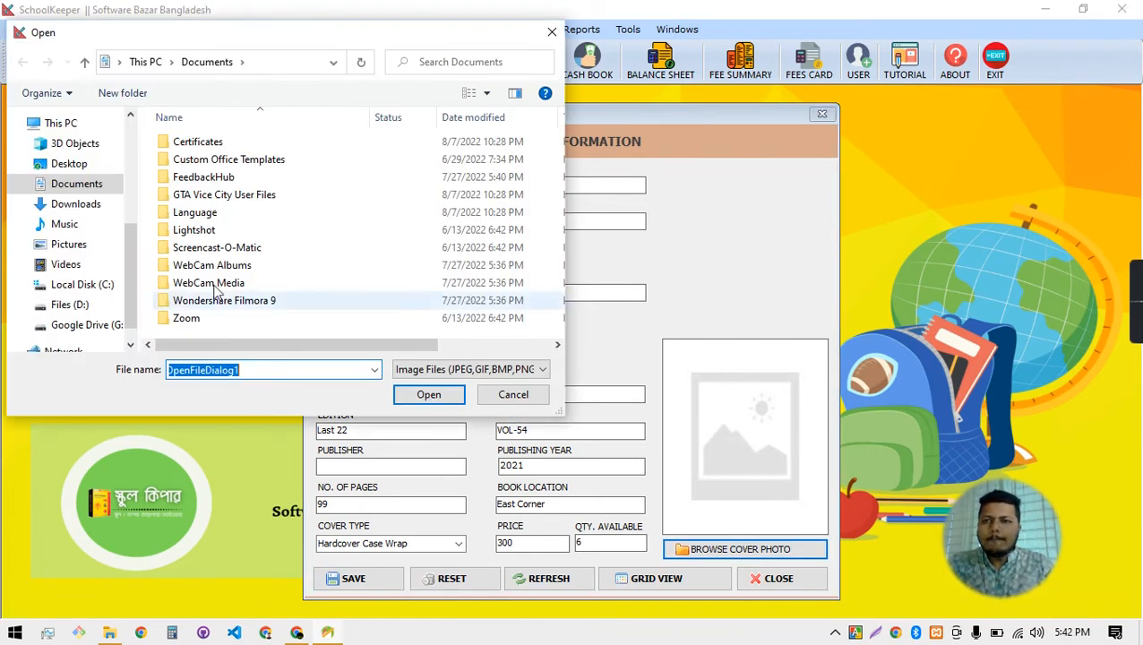
left_click(74, 151)
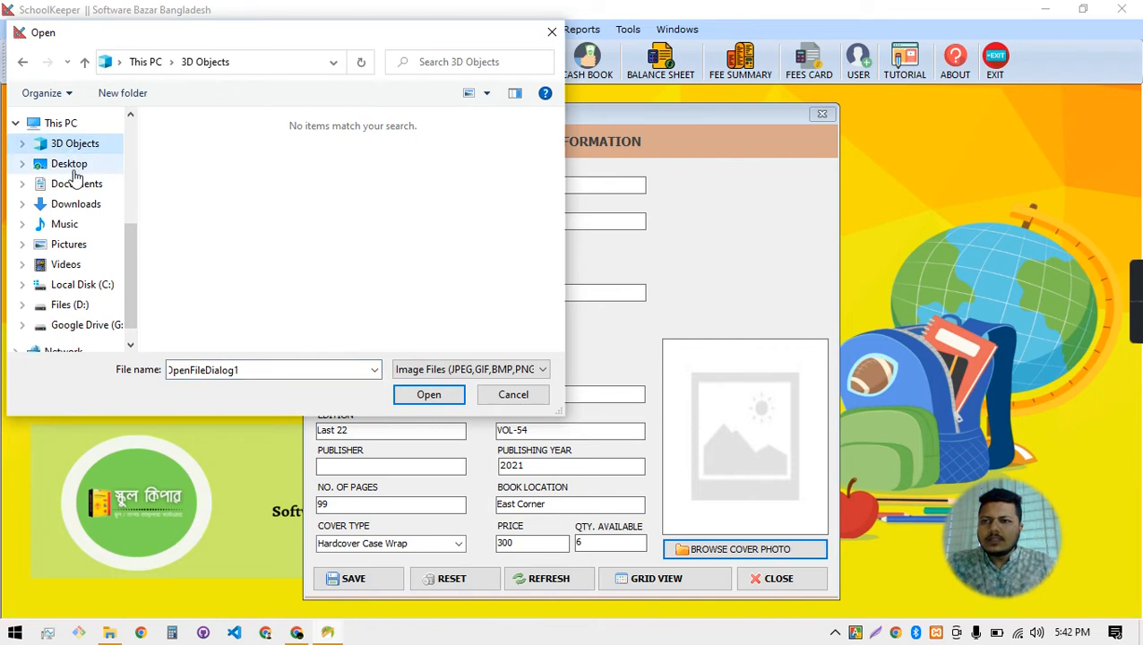
left_click(72, 164)
left_click(395, 168)
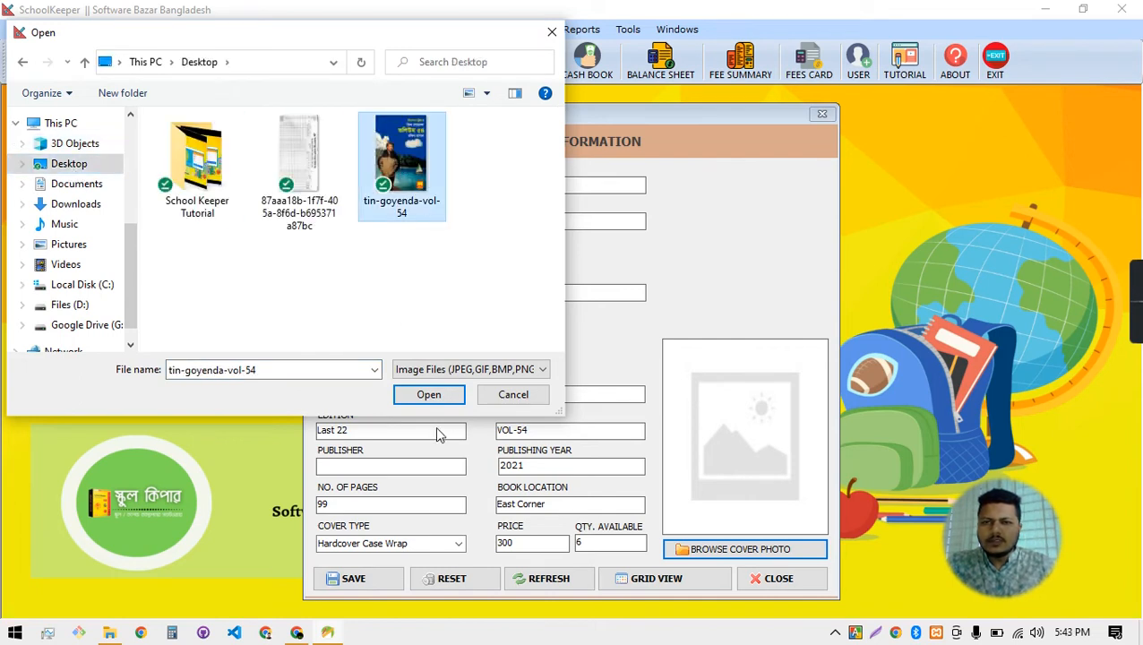
left_click(430, 401)
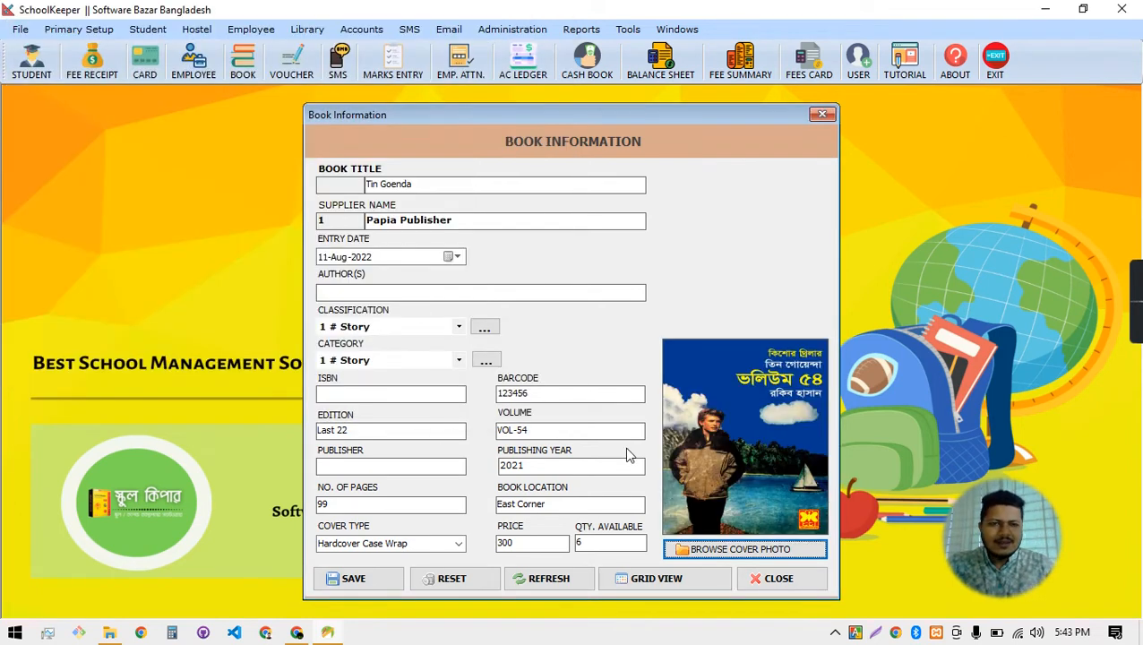
Save the Tin Goenda book record and close the Book Information form
left_click(381, 581)
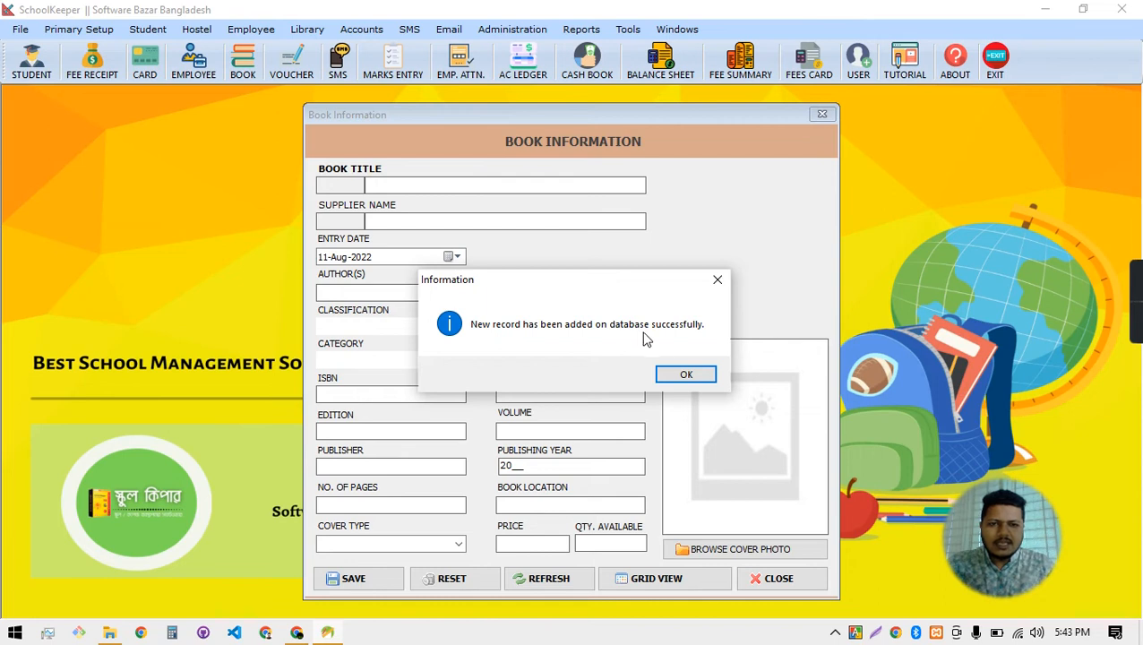
left_click(685, 375)
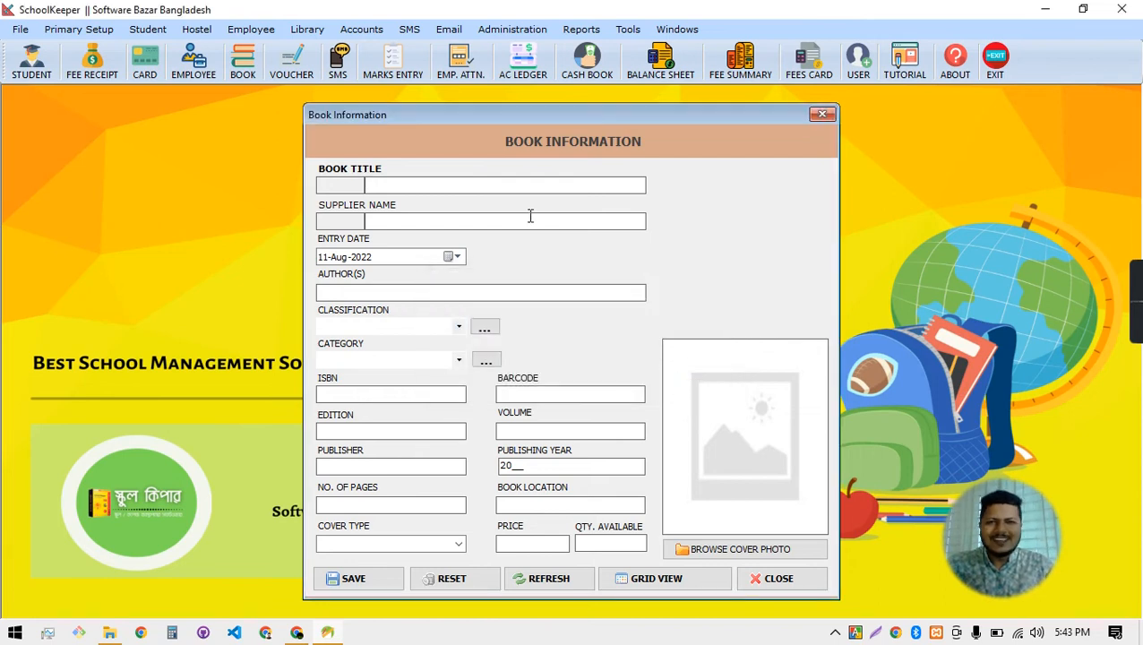
left_click(824, 116)
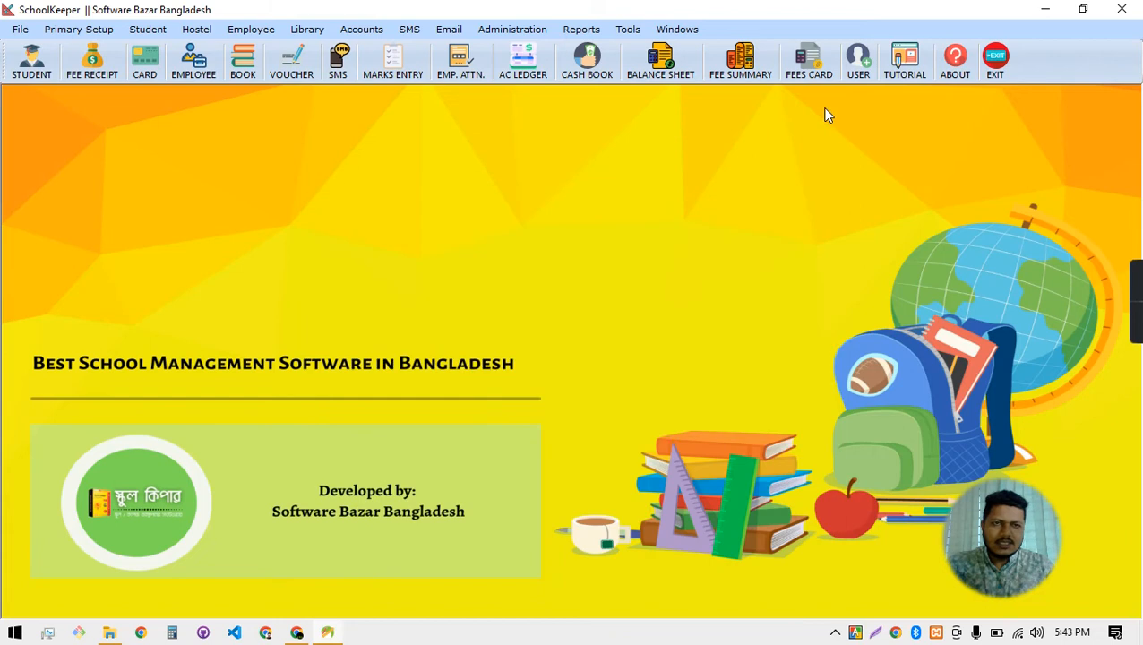
left_click(310, 32)
left_click(338, 91)
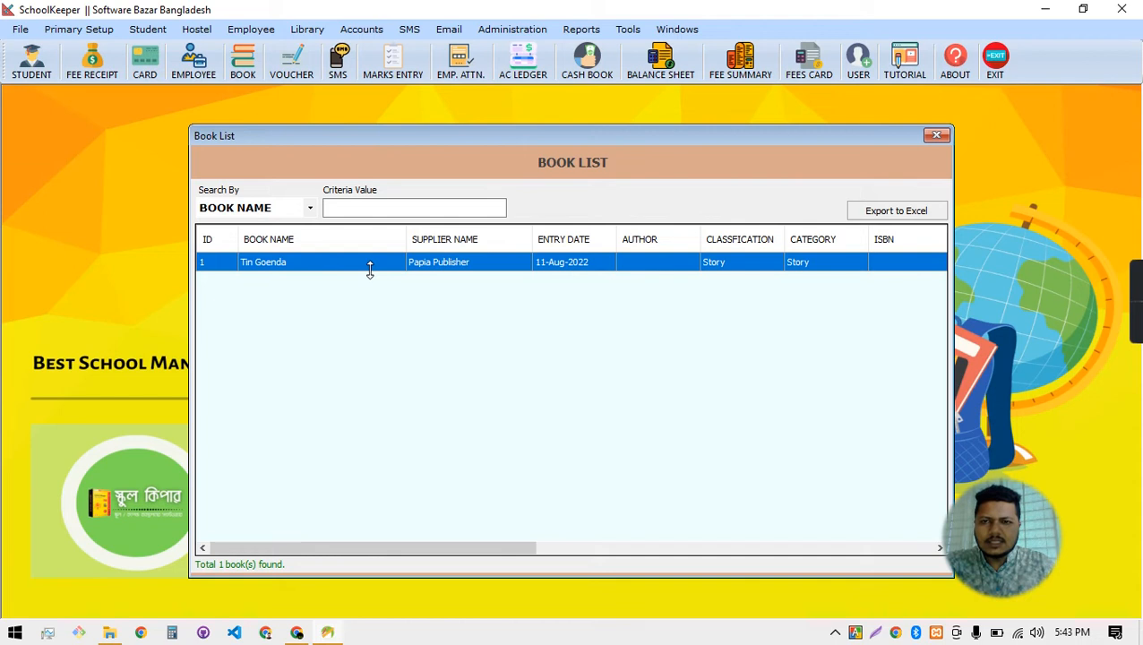
left_click_drag(461, 549, 278, 397)
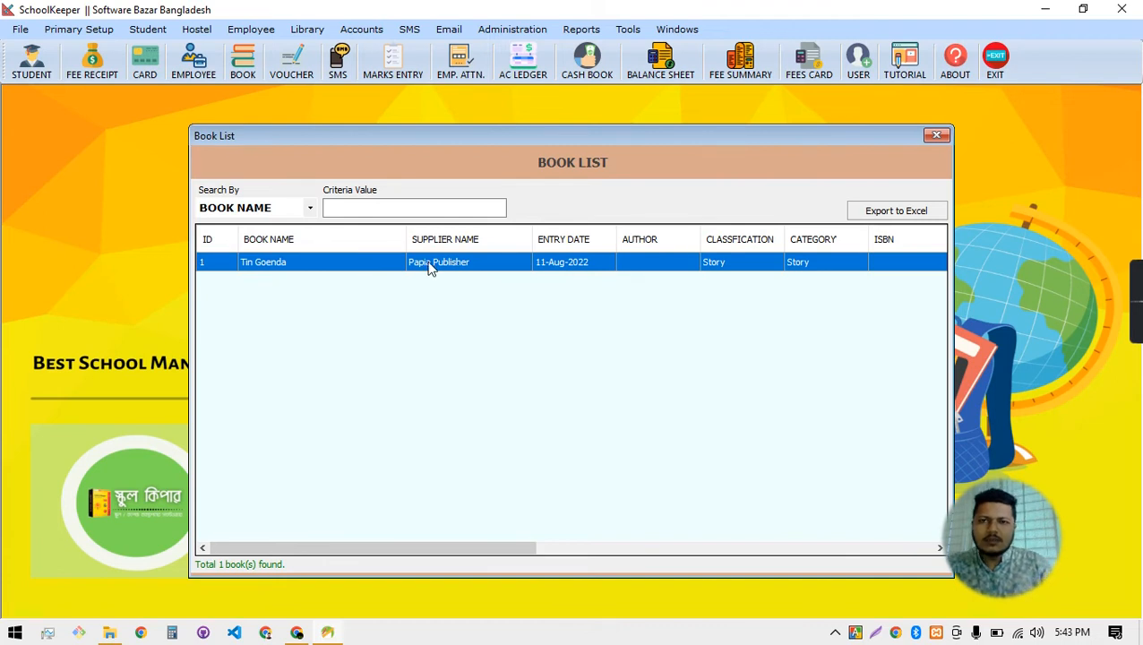
left_click(936, 135)
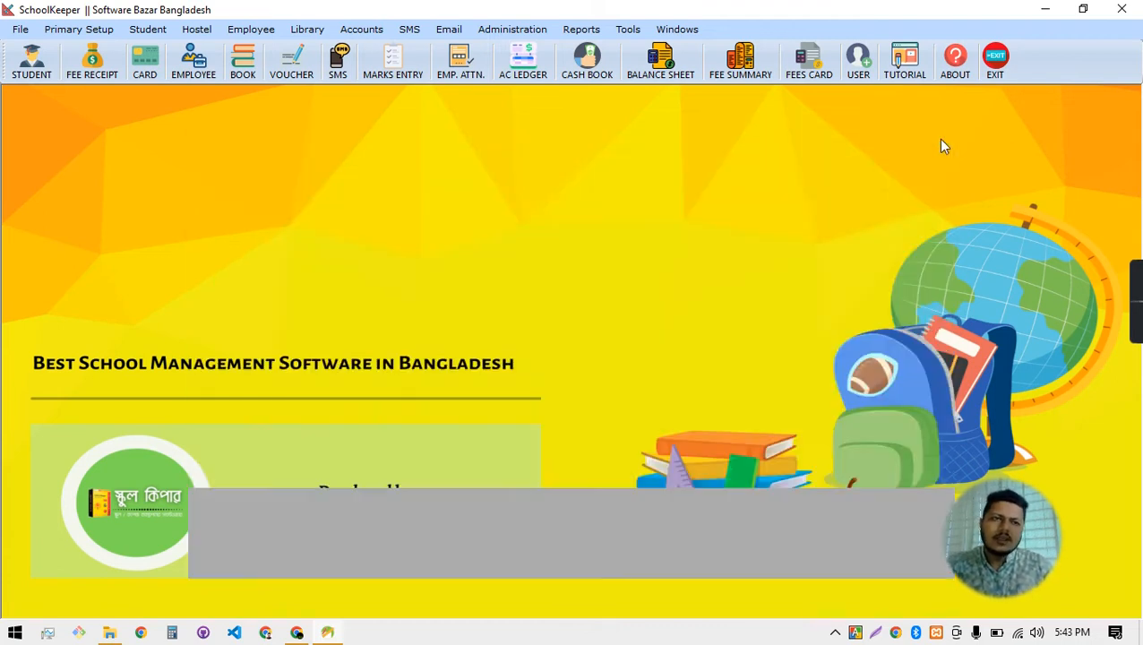
left_click(361, 29)
Start a book issue and choose Tin Goenda, auto-filling barcode 123456 and edition Last 22
mouse_move(315, 32)
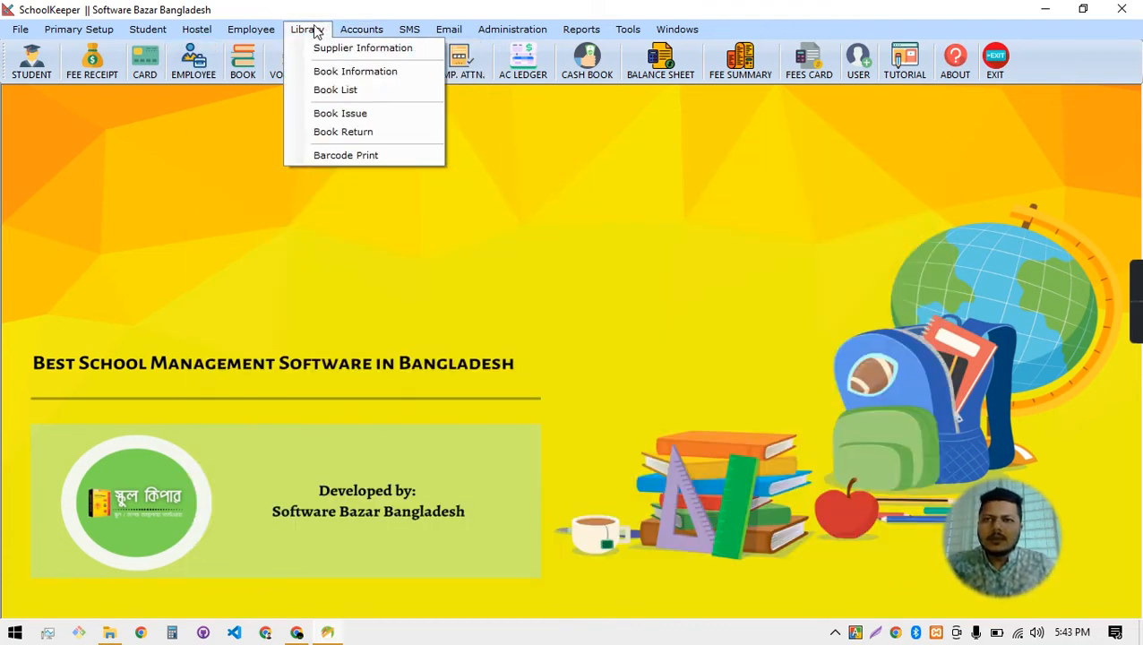
left_click(361, 117)
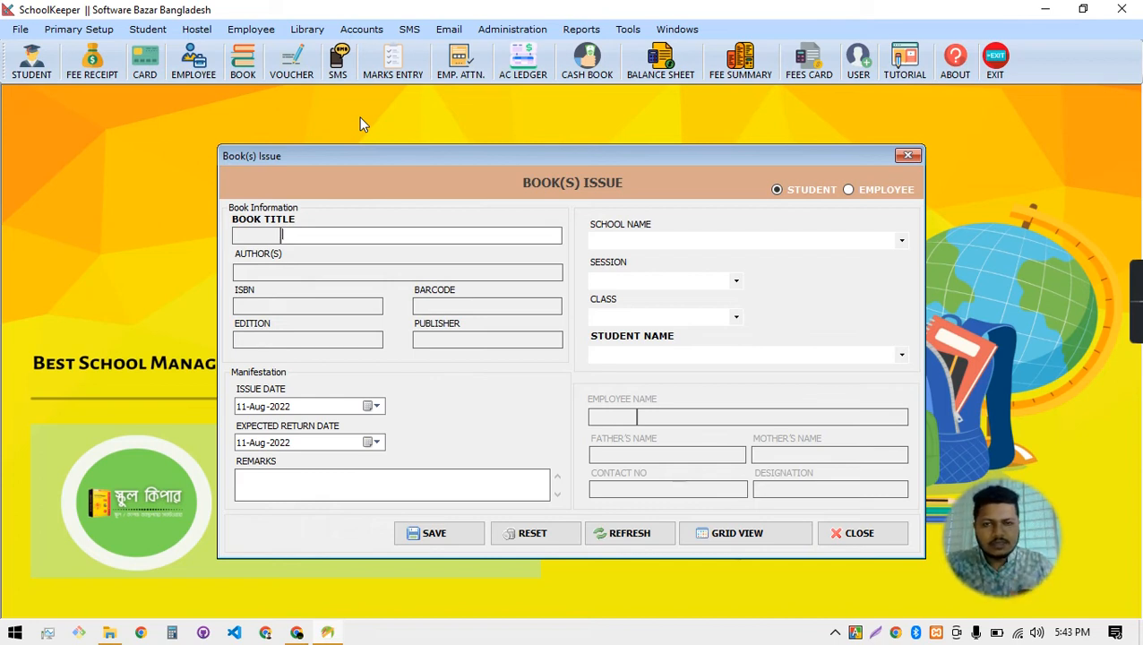
left_click(323, 232)
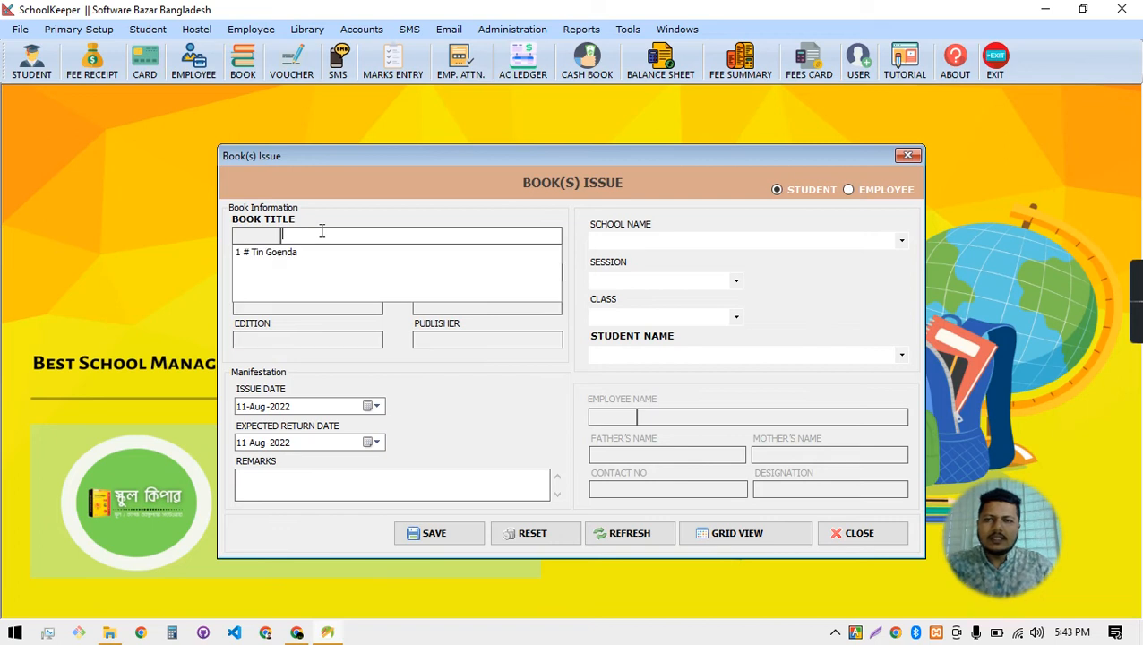
left_click(279, 257)
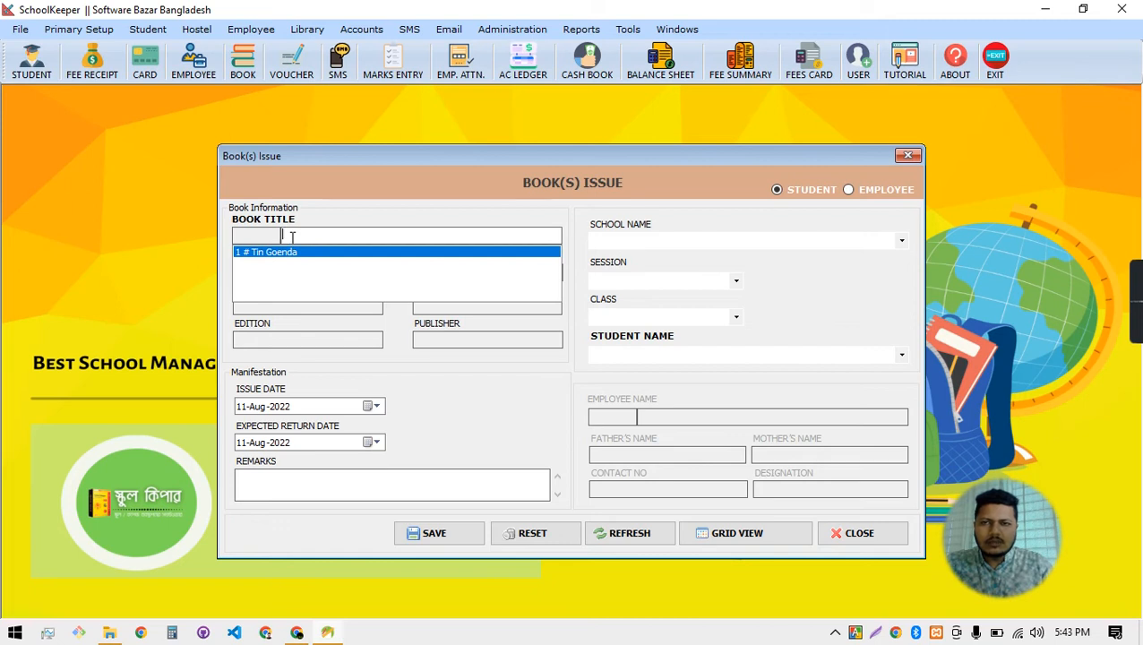
type("ti")
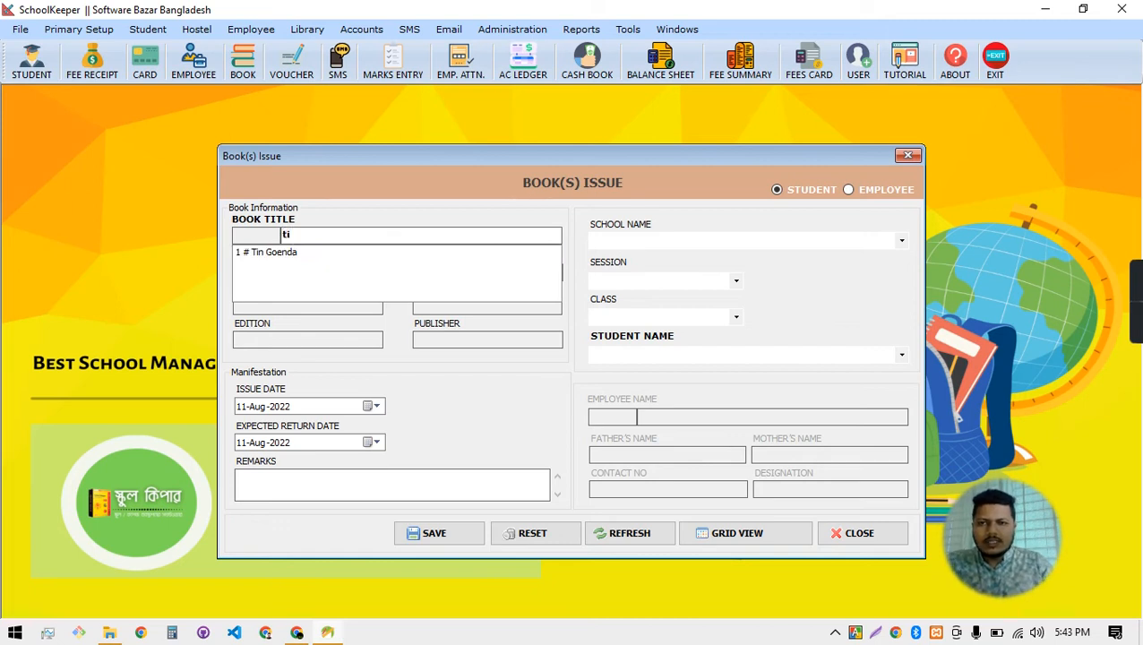
left_click(273, 256)
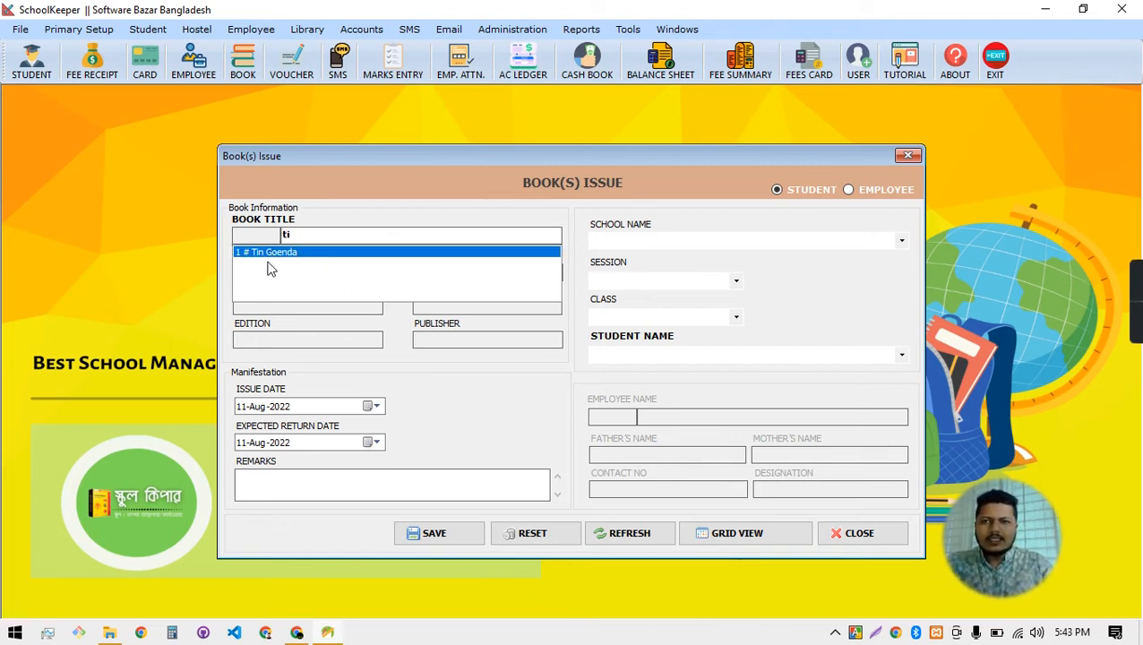
double_click(260, 254)
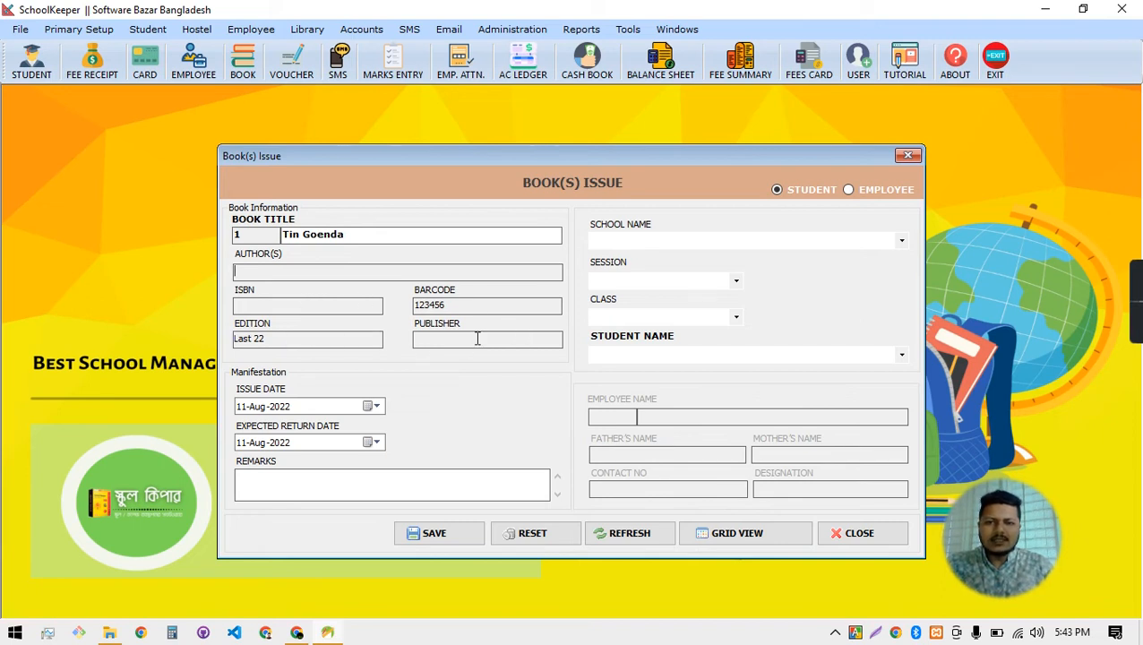
Set the expected return date to 18-Aug-2022 and enter the remark Sector 3
left_click(638, 240)
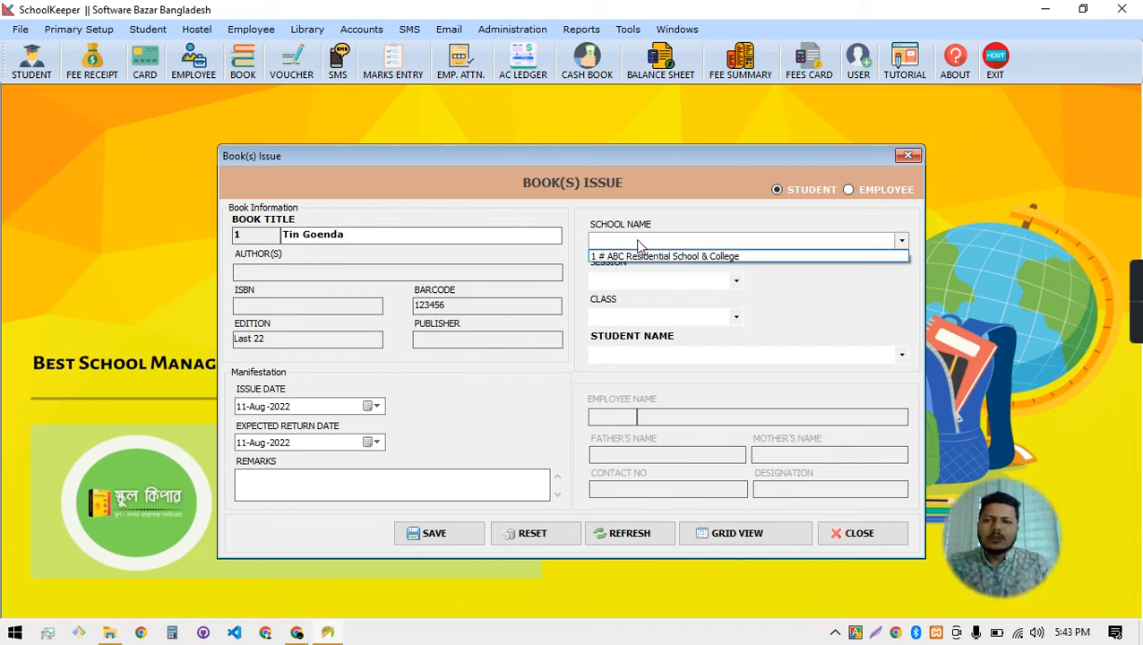
left_click(502, 395)
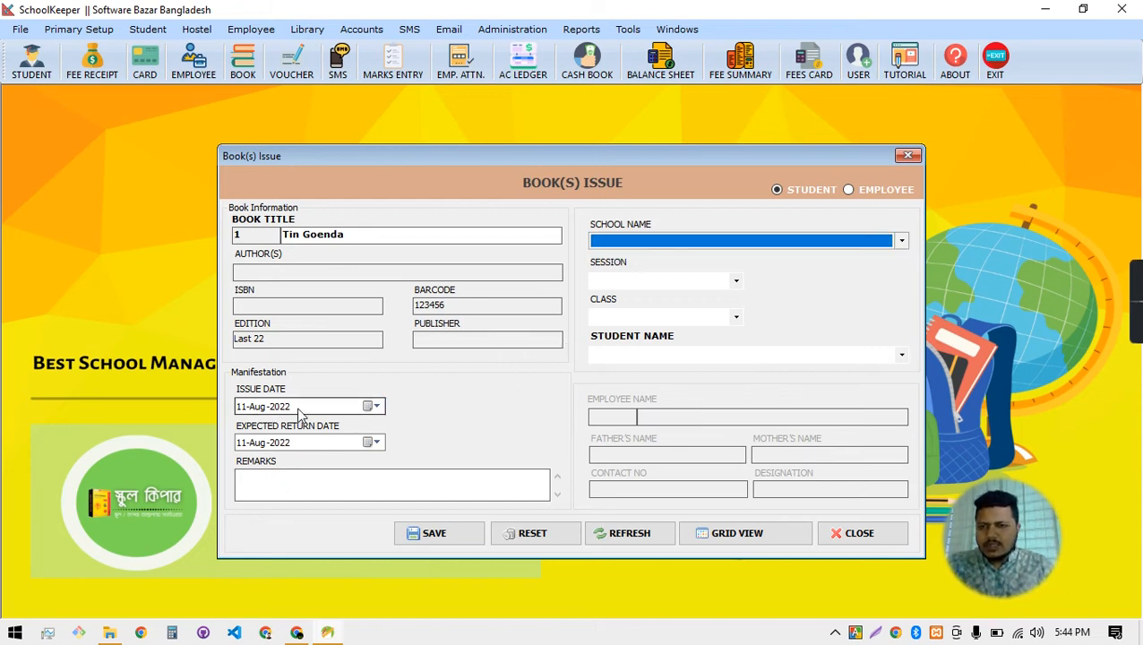
left_click(369, 443)
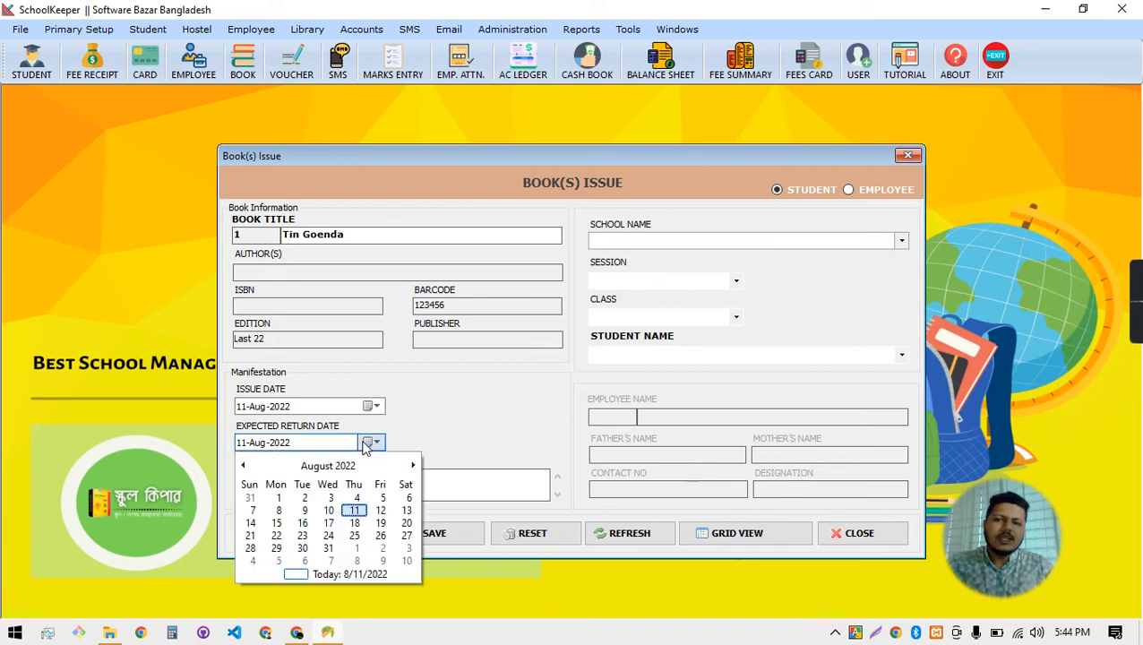
left_click(355, 524)
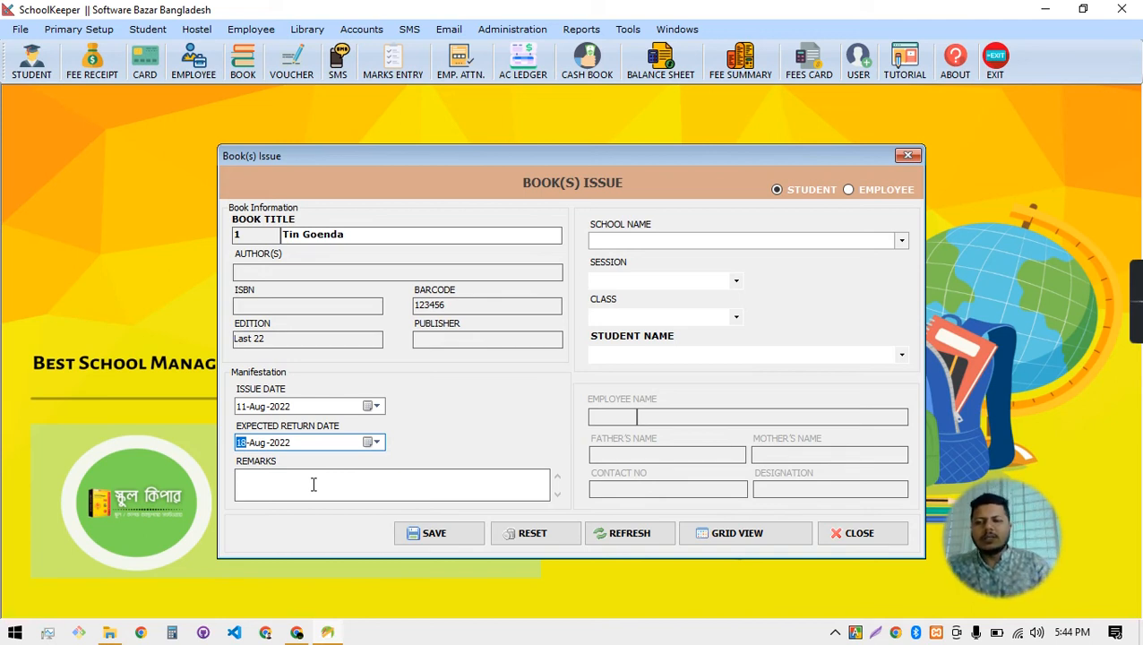
left_click(313, 485)
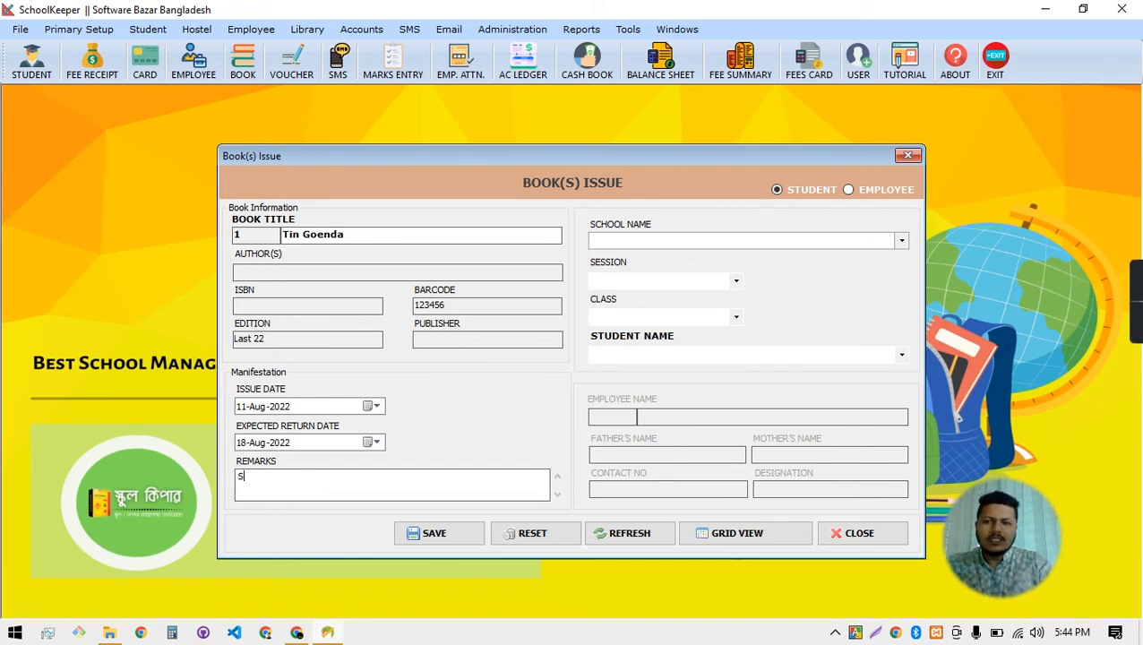
type("or 3")
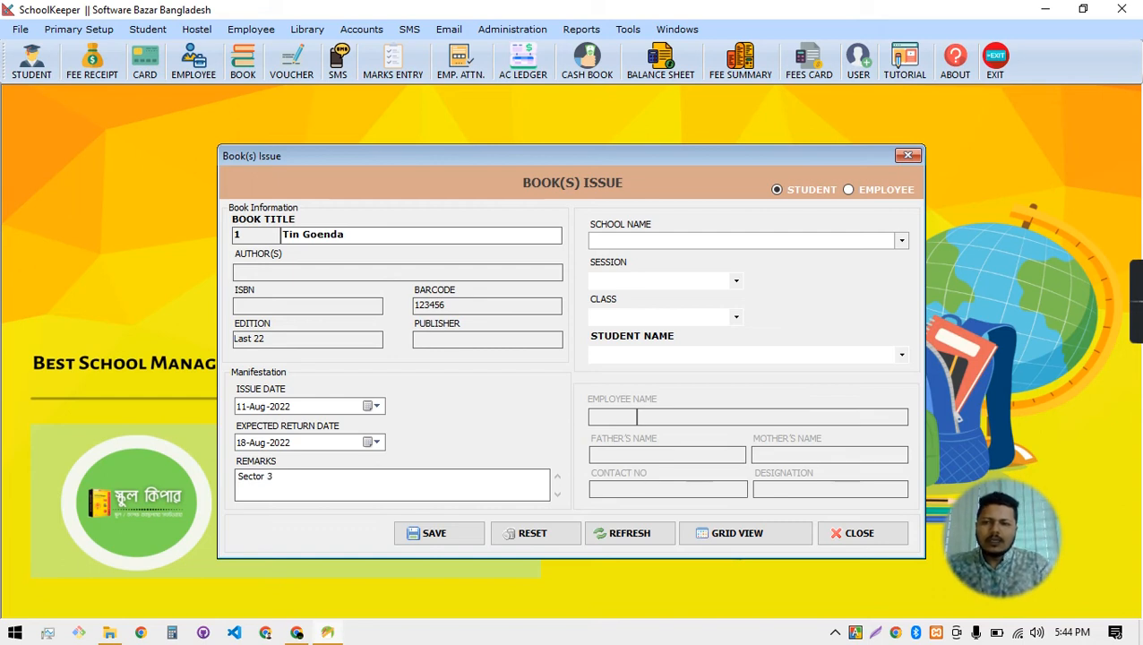
left_click(625, 244)
Select ABC Residential School & College, session 2020-21 and class KG, then check the students
left_click(625, 254)
left_click(628, 283)
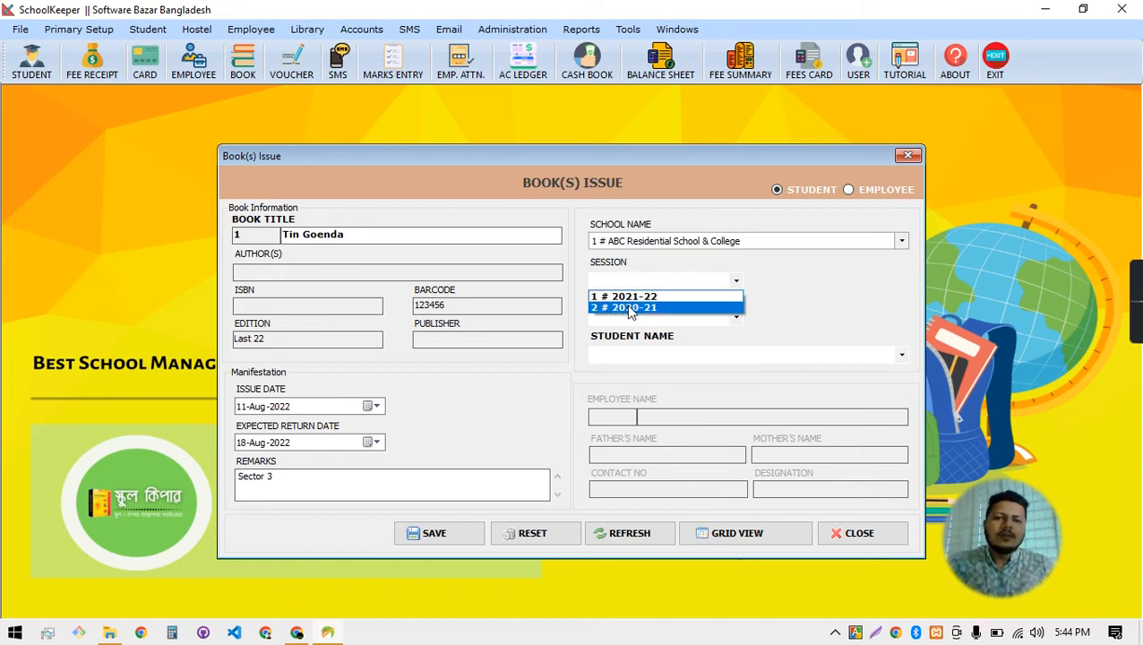
left_click(629, 308)
left_click(630, 319)
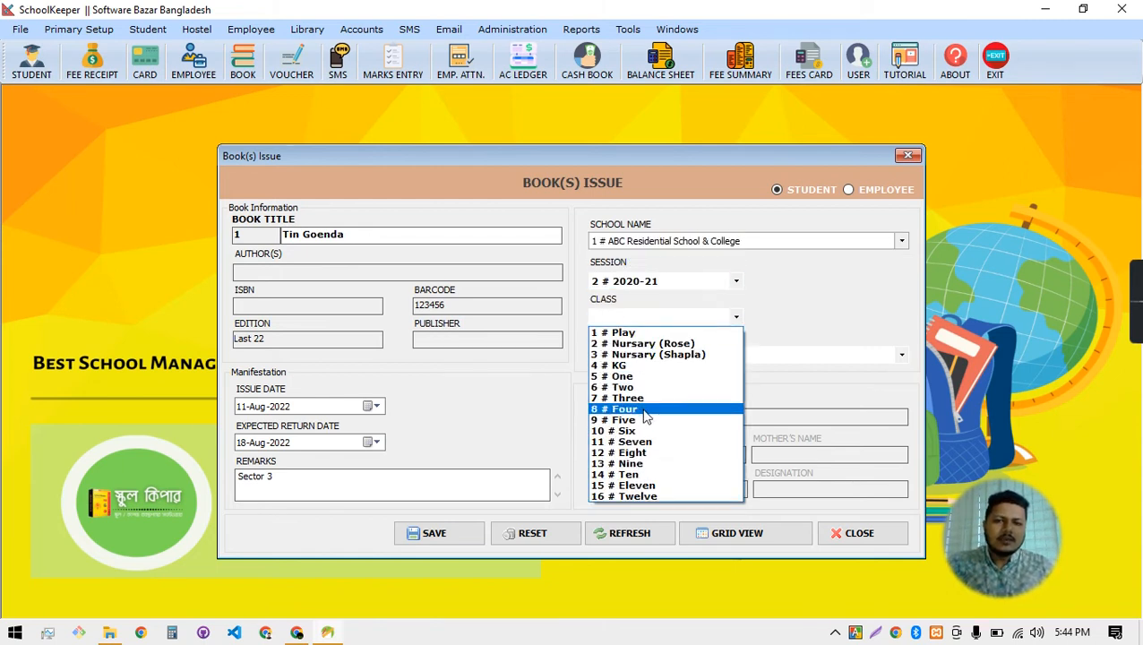
left_click(636, 363)
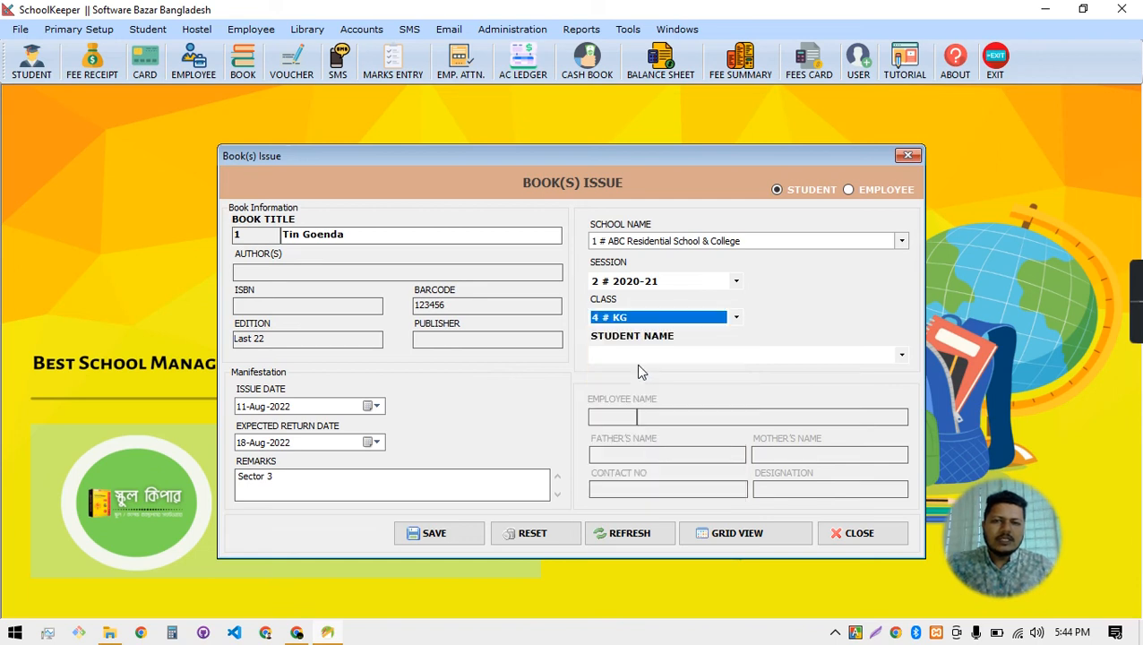
left_click(667, 361)
left_click(656, 329)
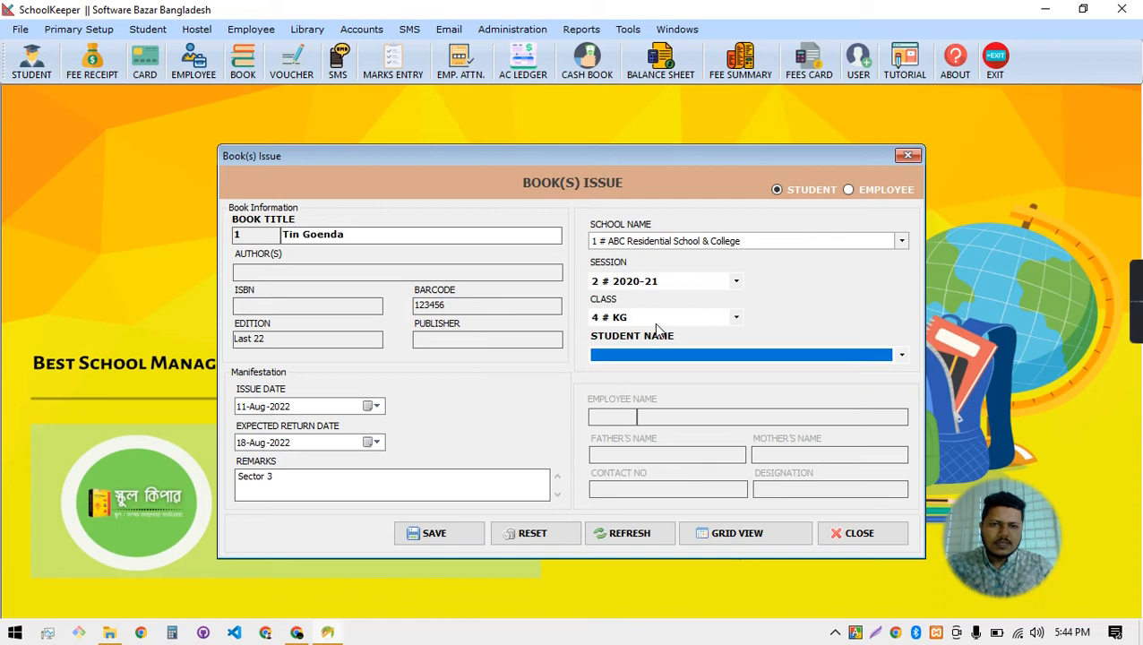
Try classes 2 # Nursery (Rose) and 10 # Six, then review the all-students list
left_click(638, 319)
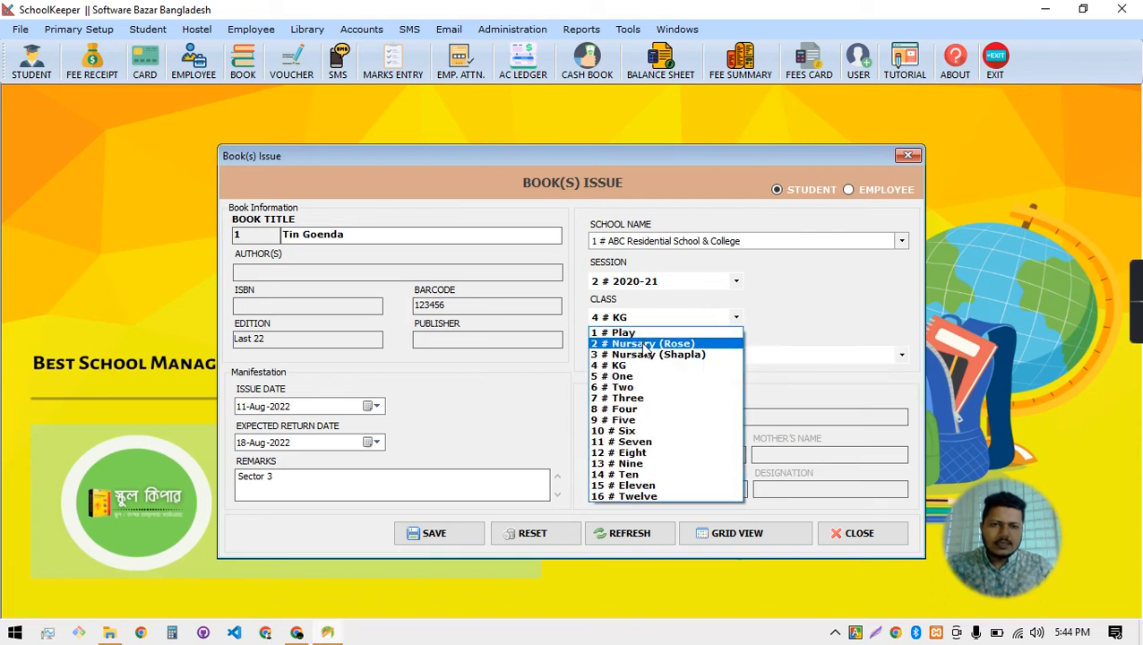
left_click(642, 344)
left_click(665, 362)
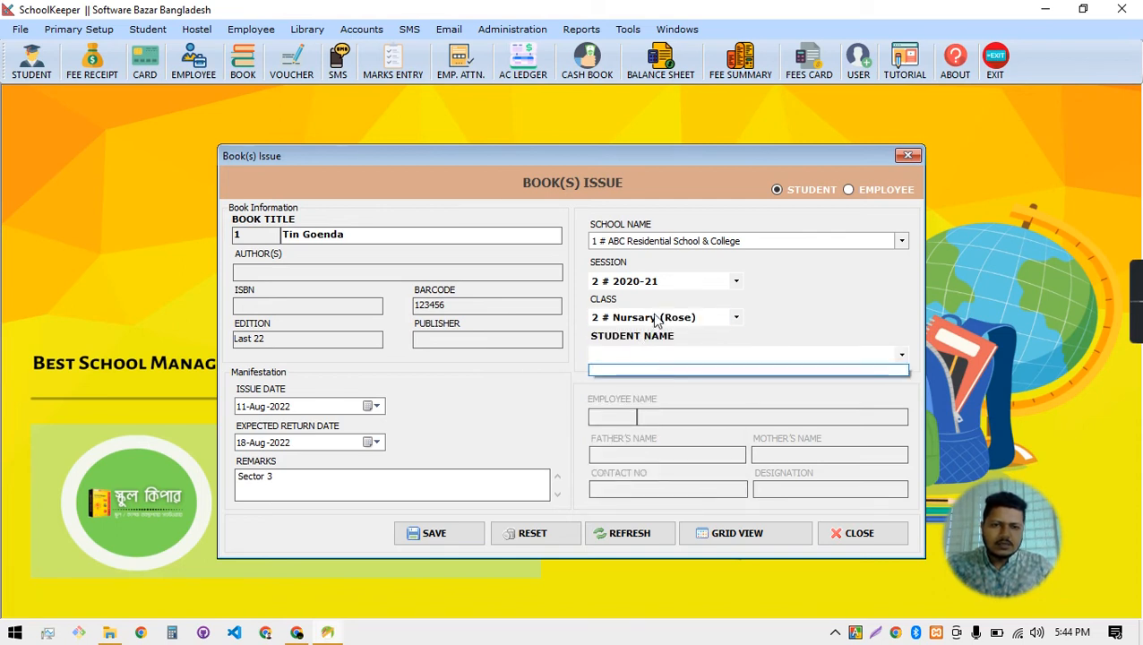
left_click(666, 327)
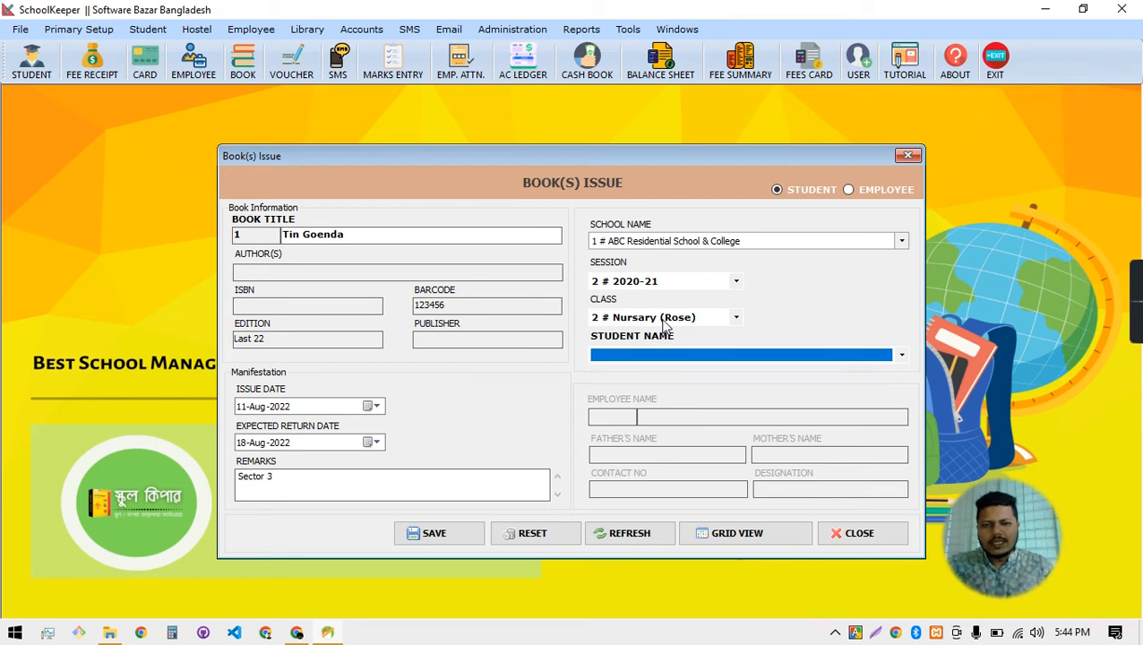
left_click(639, 319)
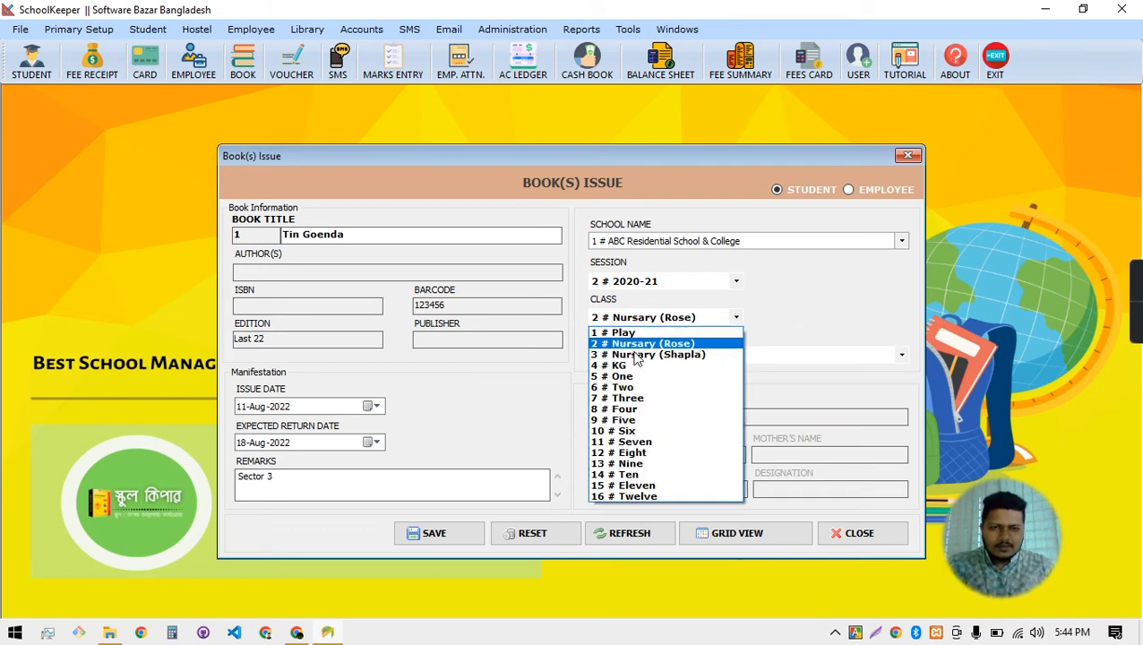
left_click(638, 431)
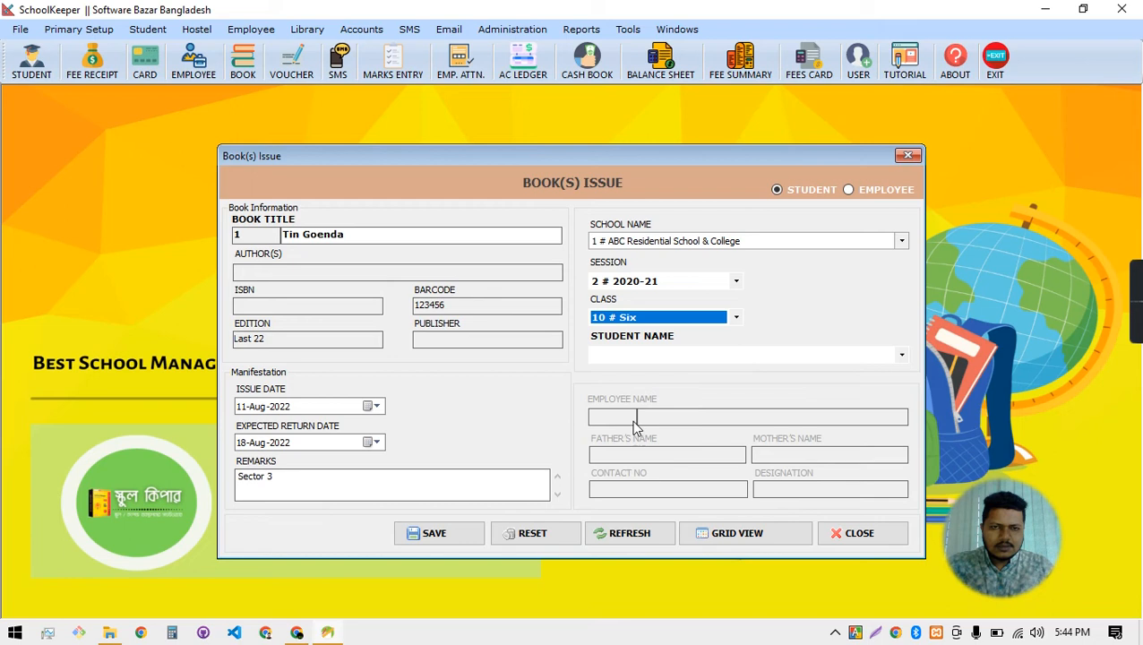
left_click(644, 359)
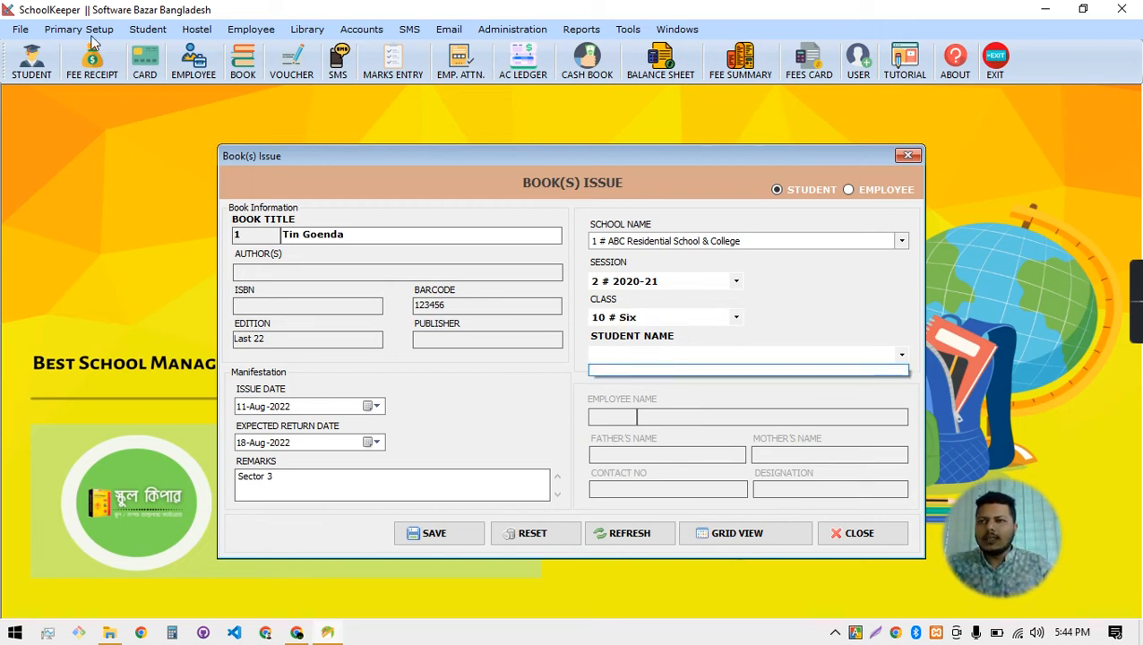
left_click(135, 30)
left_click(135, 31)
left_click(167, 67)
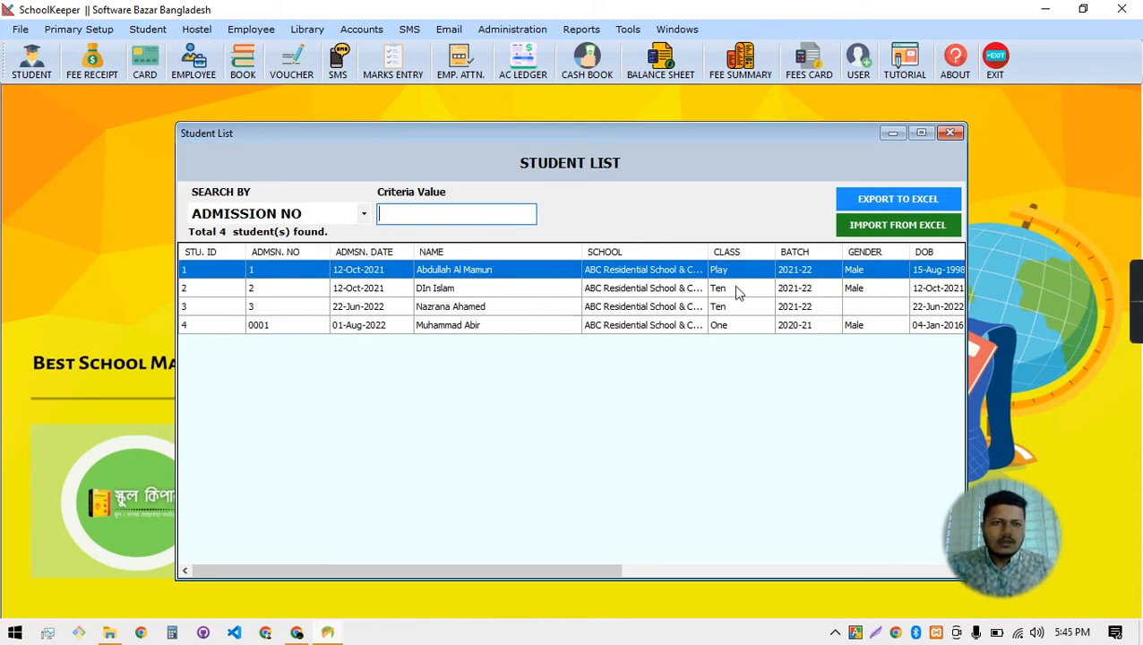
left_click(948, 134)
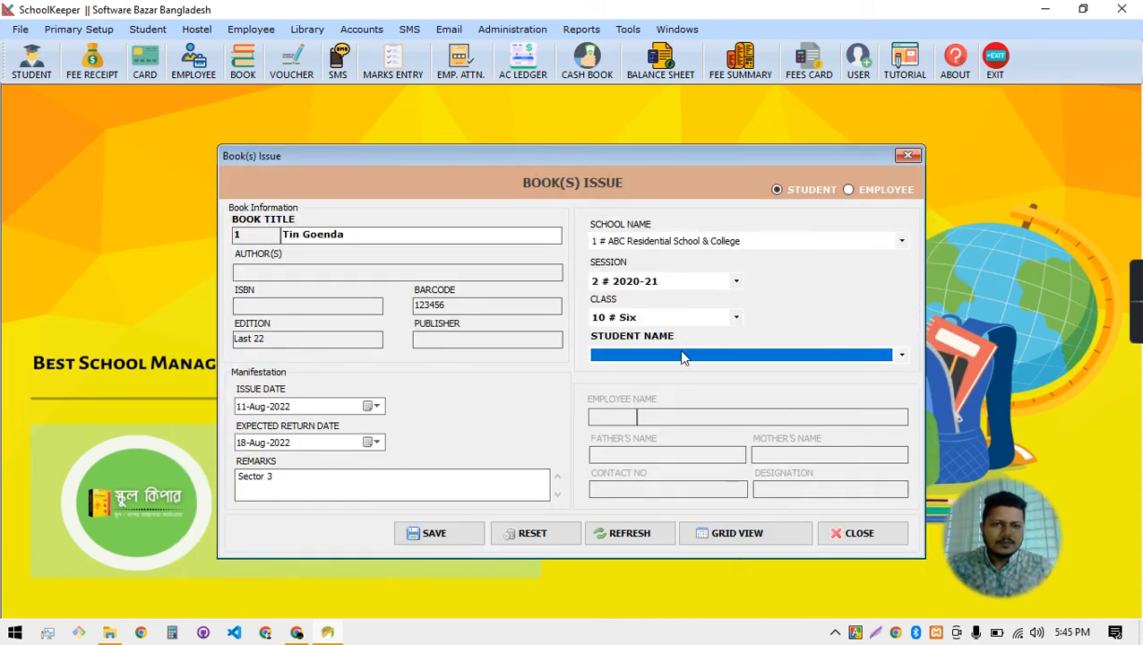
Set session 1 # 2021-22 and class 14 # Ten, and pick the borrowing student
left_click(663, 319)
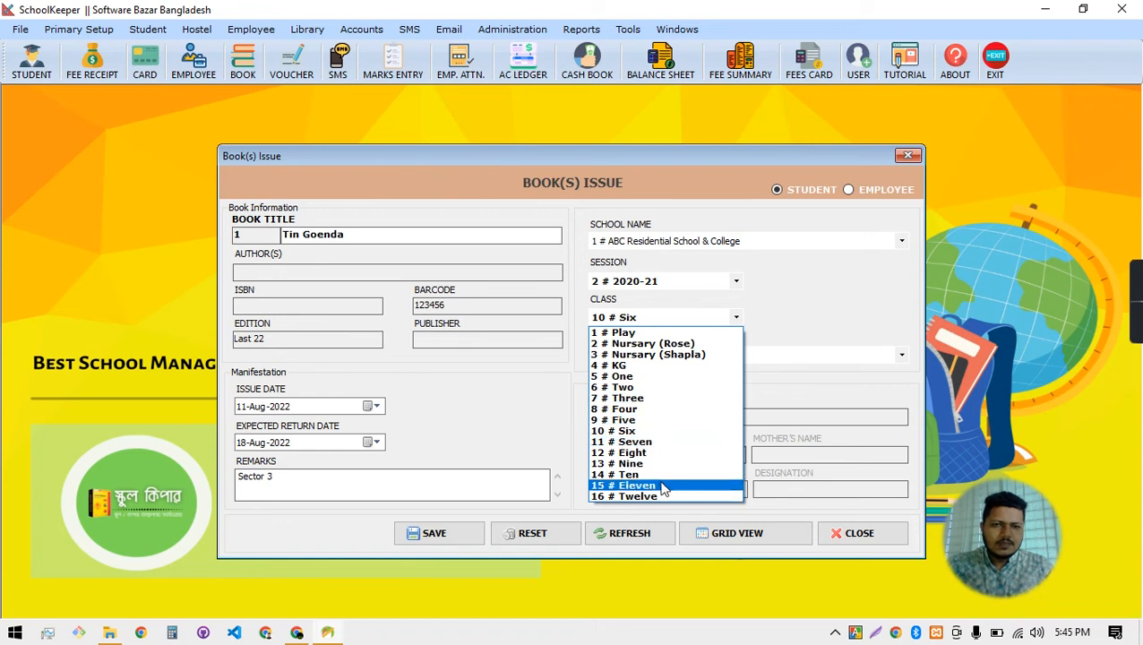
left_click(659, 479)
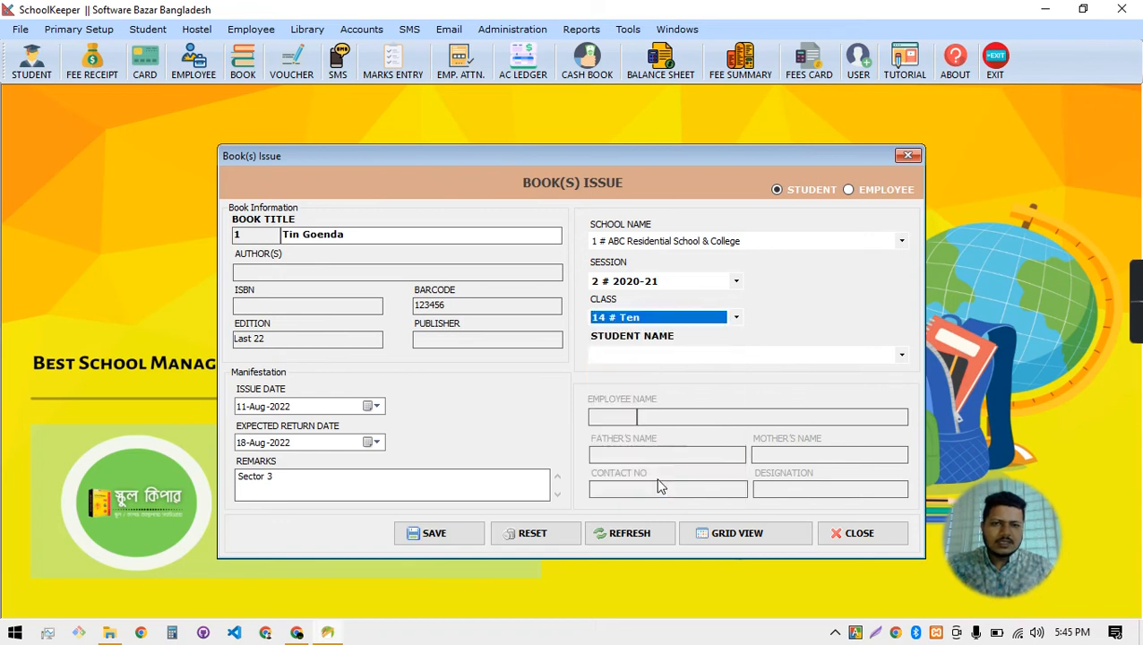
left_click(661, 362)
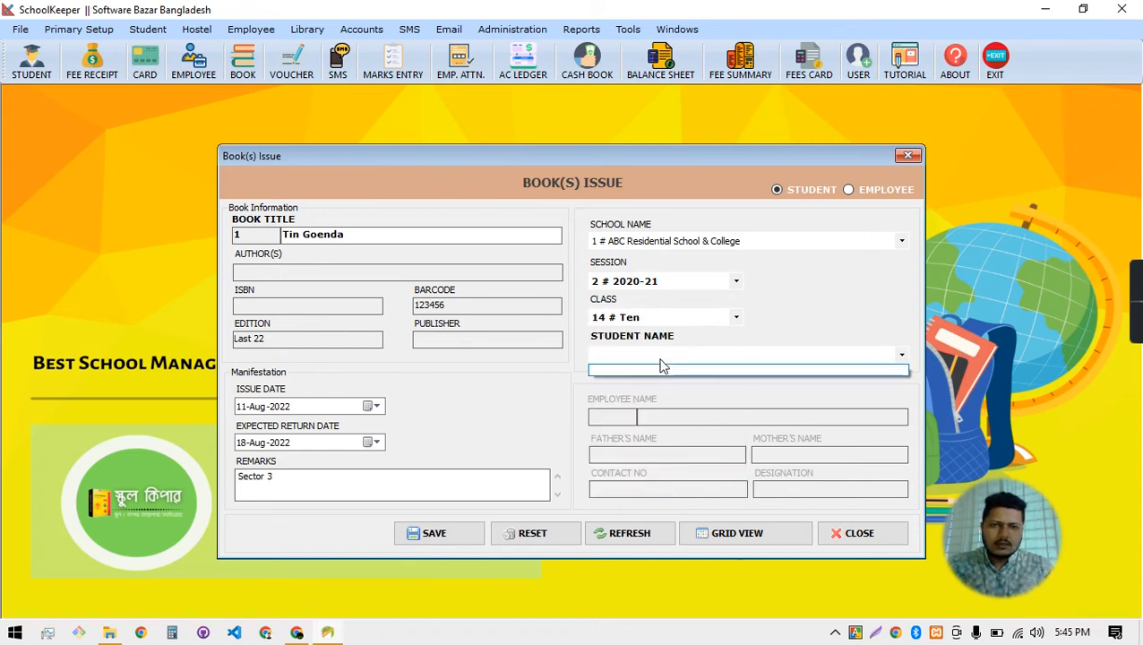
left_click(851, 336)
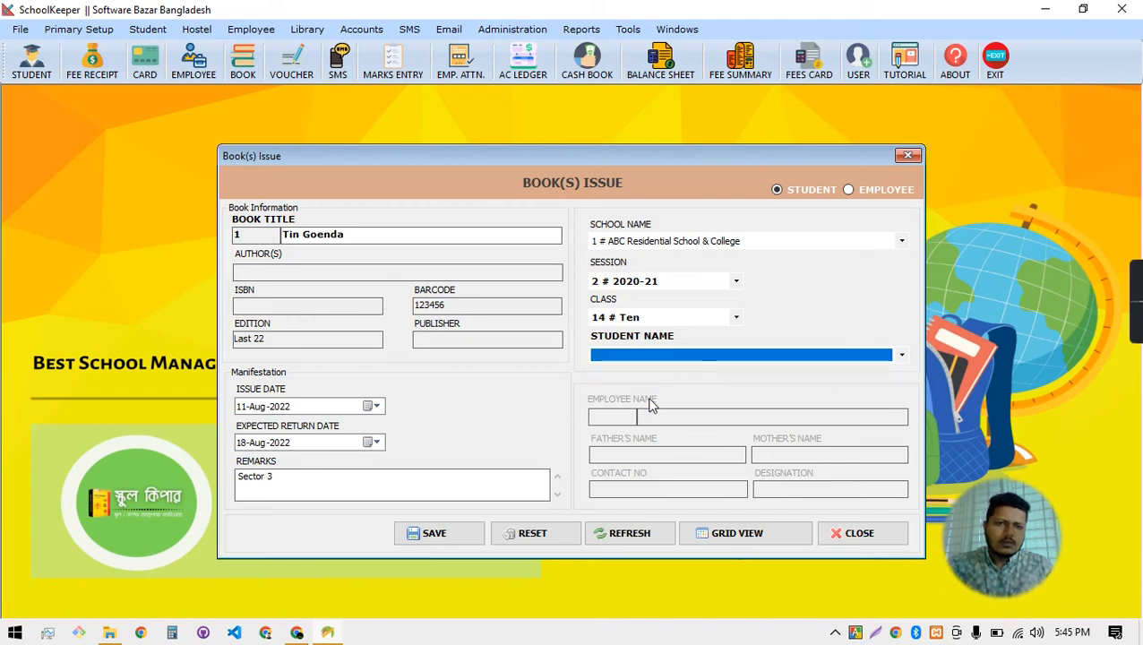
left_click(668, 283)
left_click(661, 298)
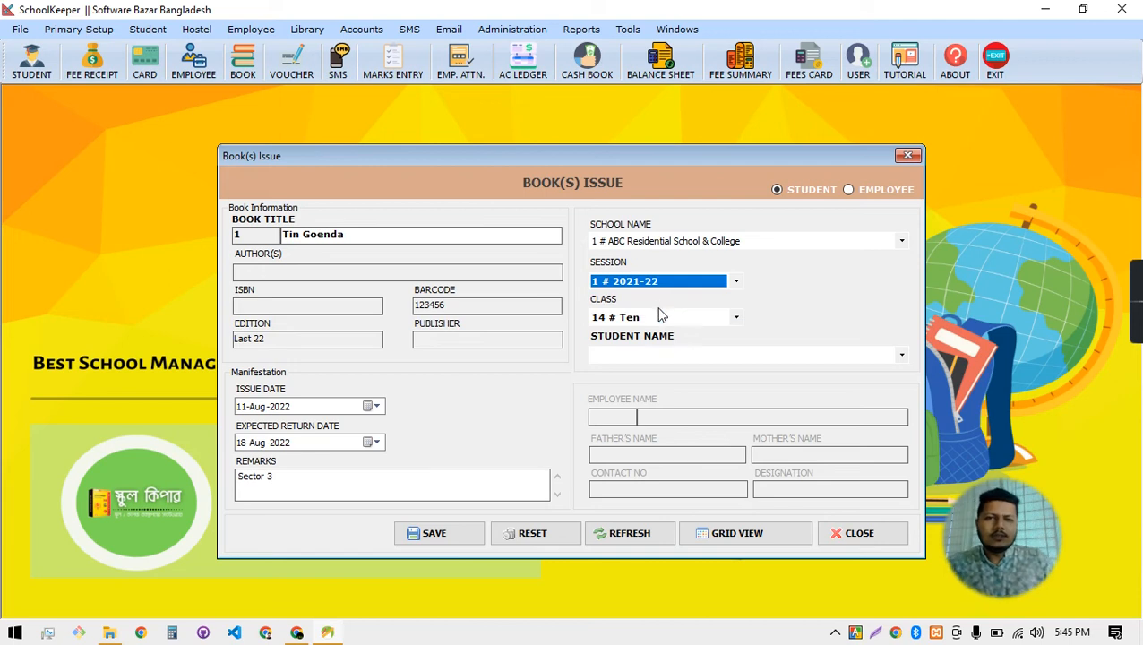
left_click(639, 319)
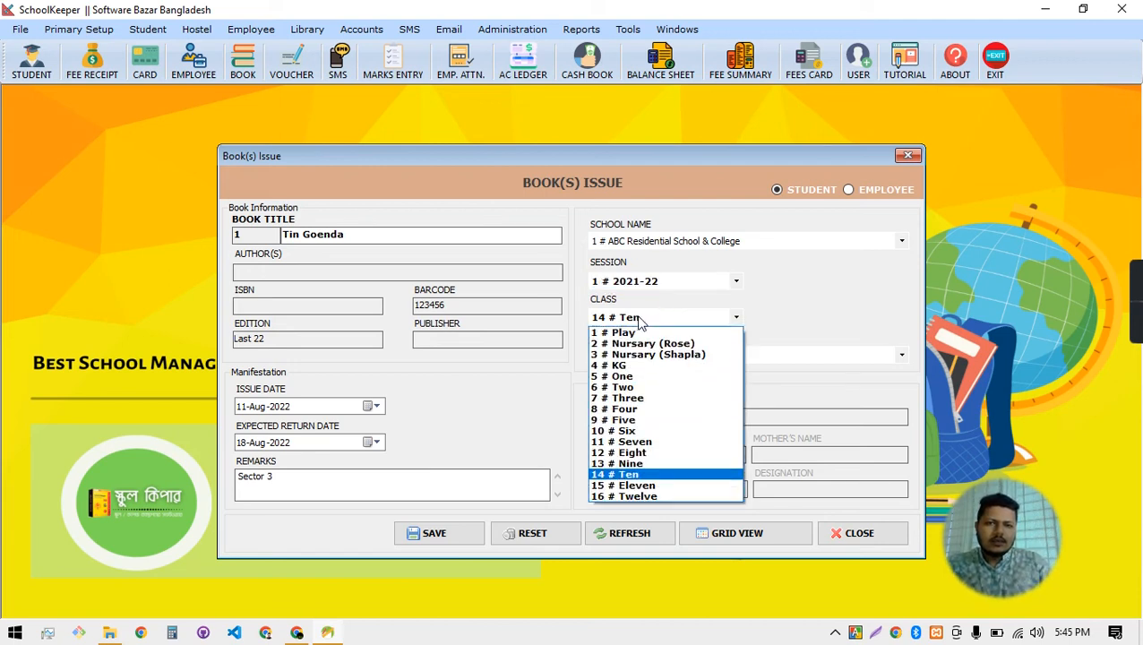
left_click(643, 475)
left_click(654, 362)
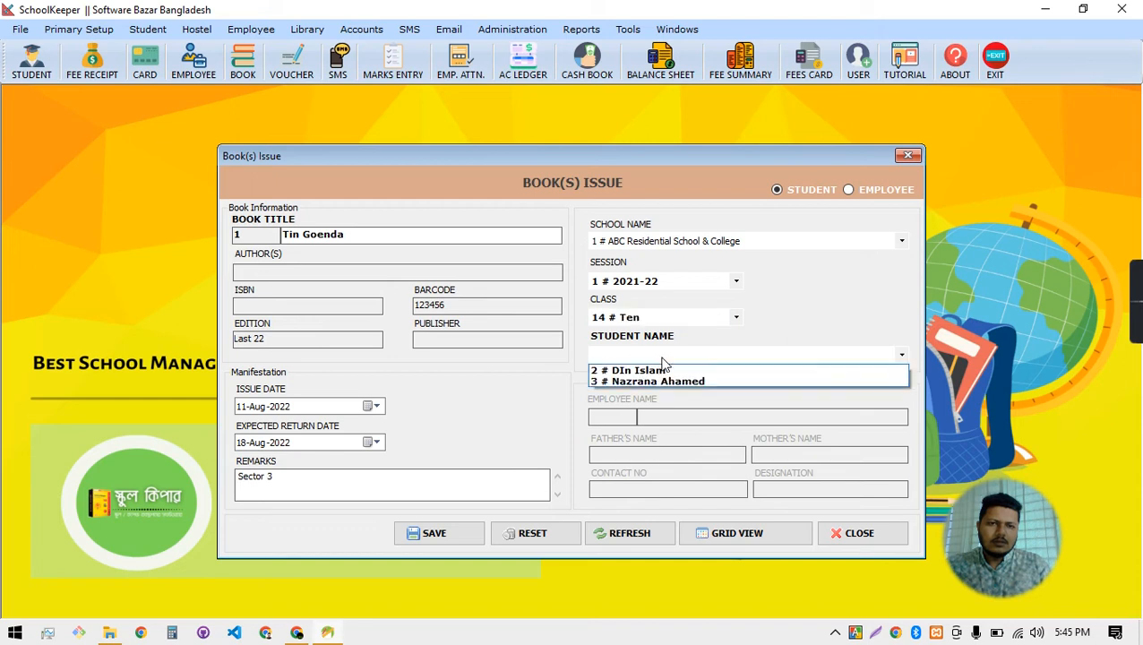
left_click(660, 375)
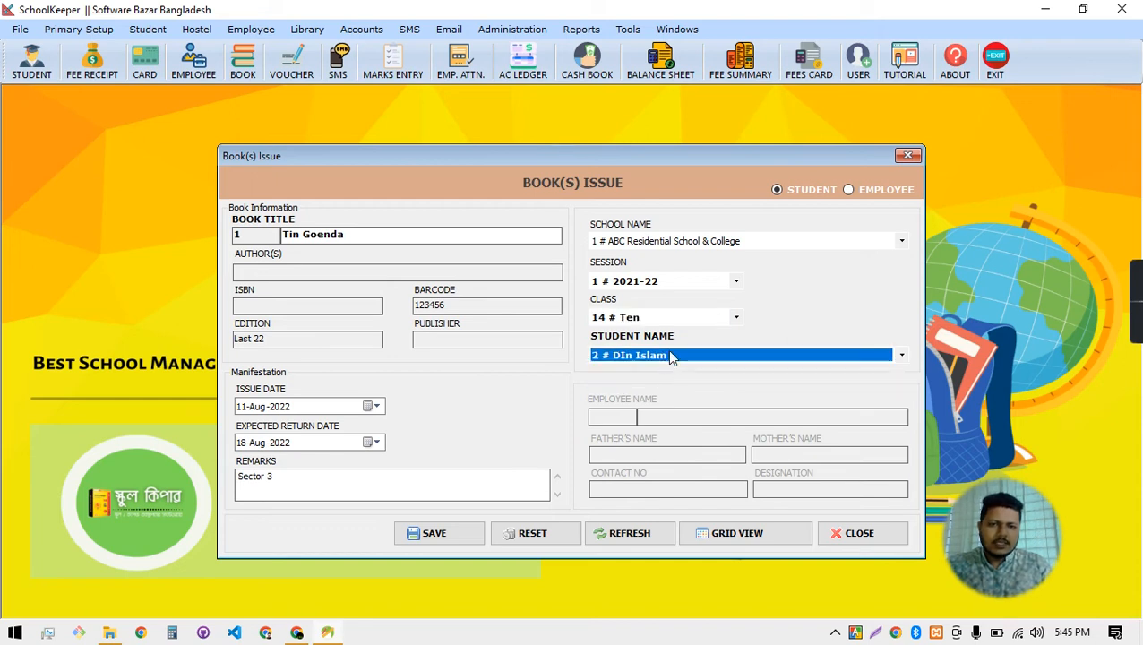
Save the Tin Goenda issue record and close the Book(s) Issue window
left_click(433, 535)
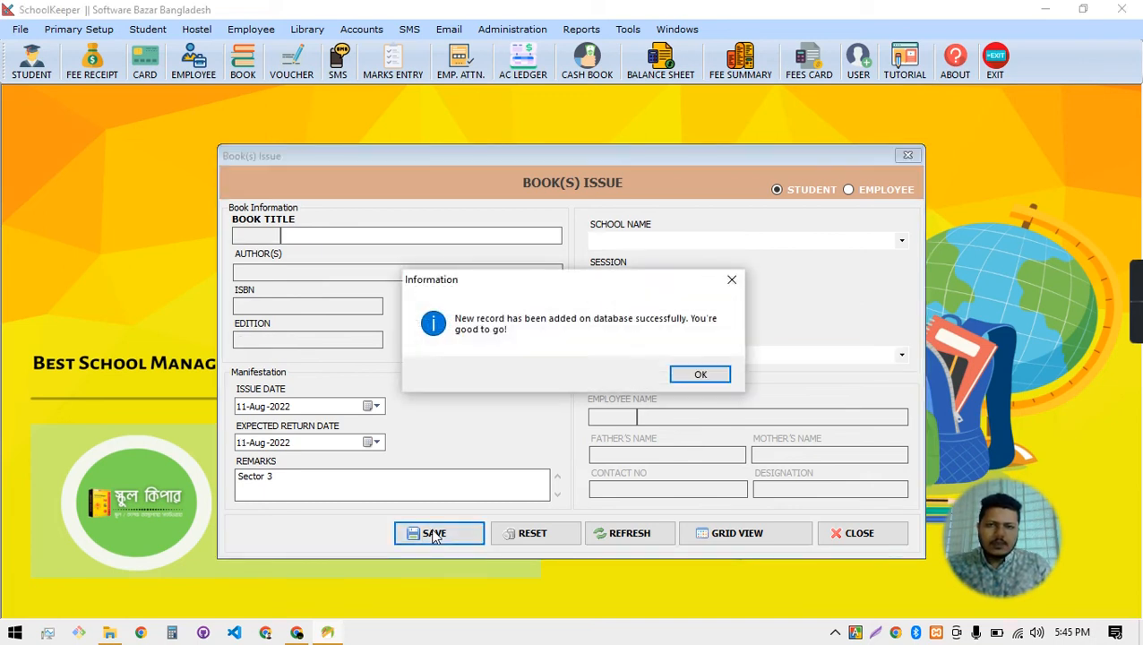
left_click(714, 376)
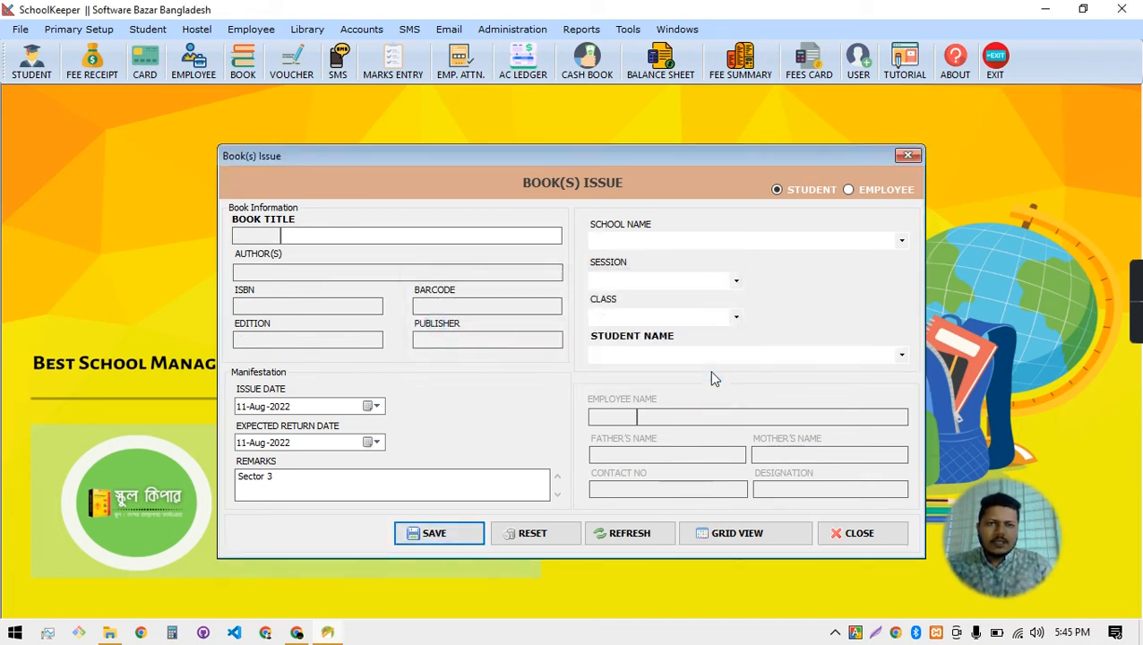
left_click(907, 156)
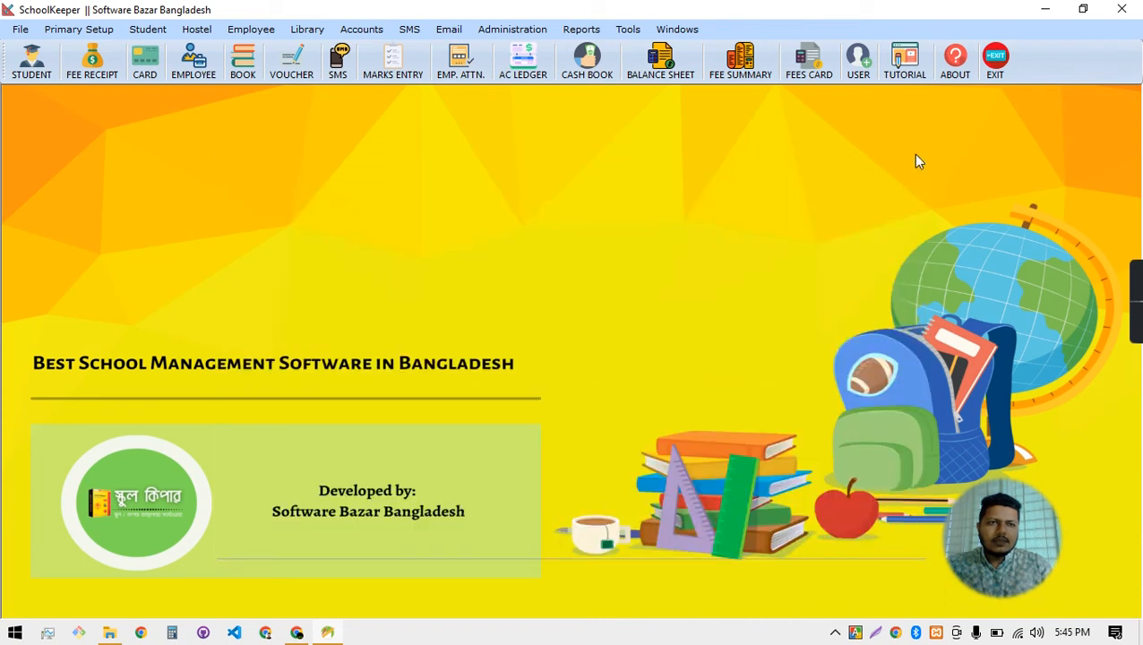
left_click(314, 34)
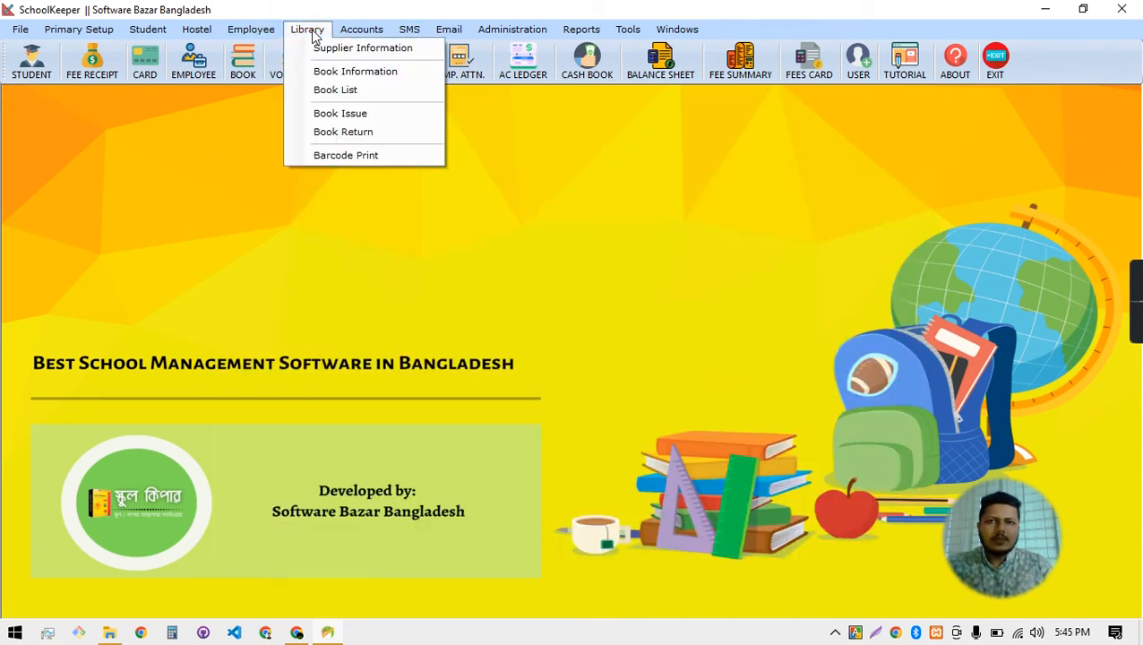
left_click(376, 91)
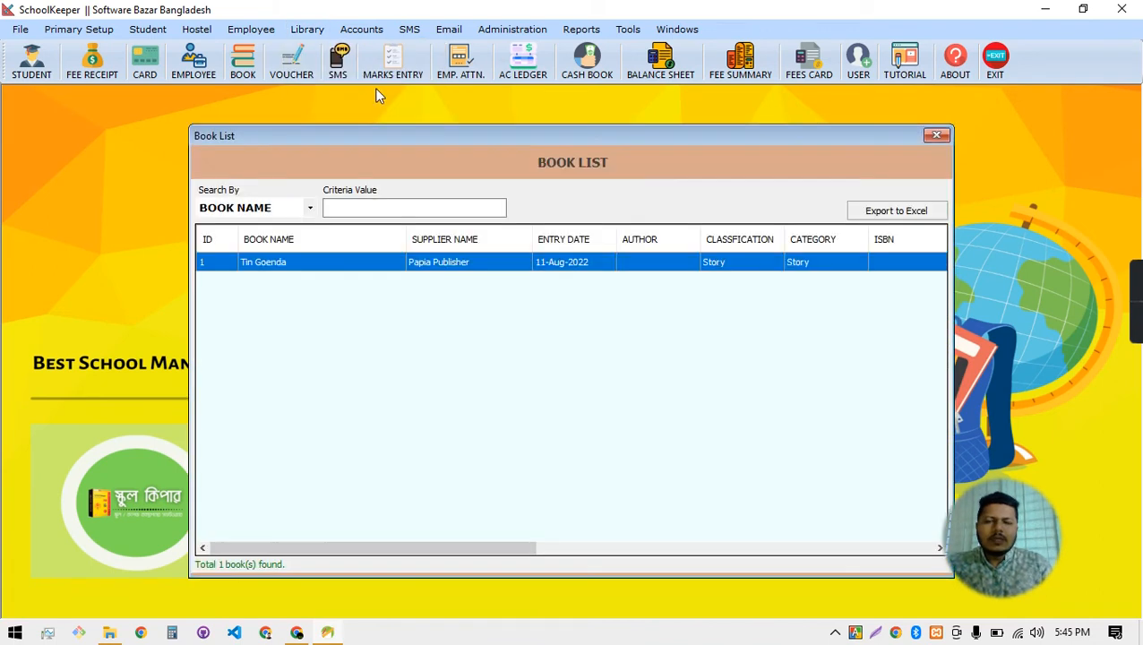
left_click_drag(515, 552, 906, 498)
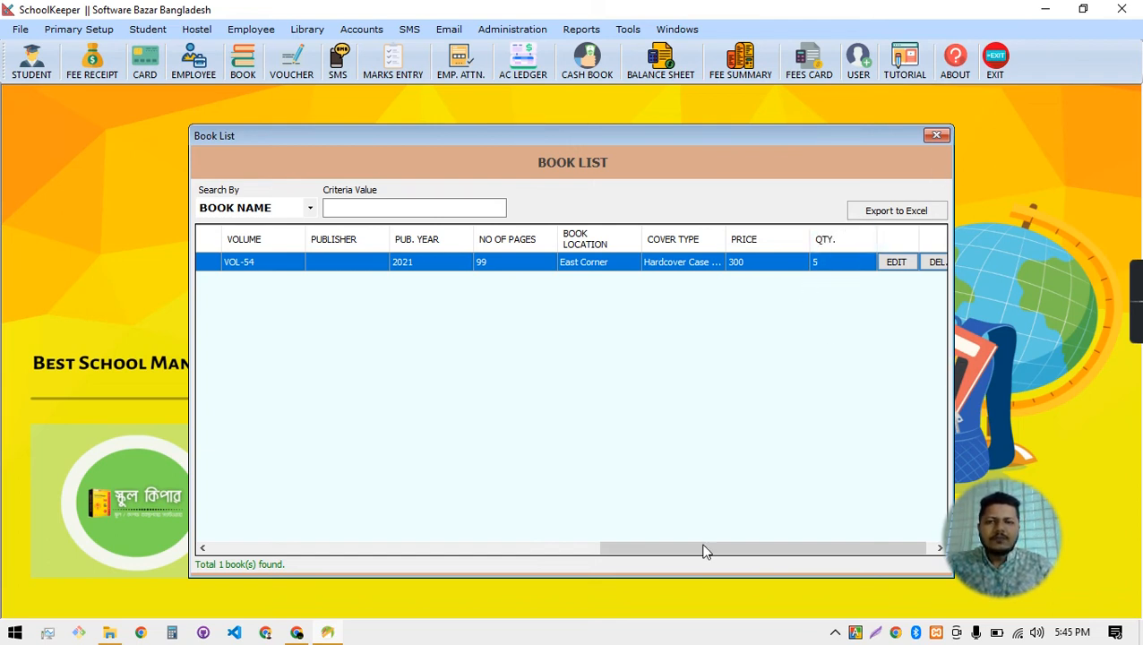
left_click(937, 137)
Open the Book Return form from Library, then close it again
left_click(314, 33)
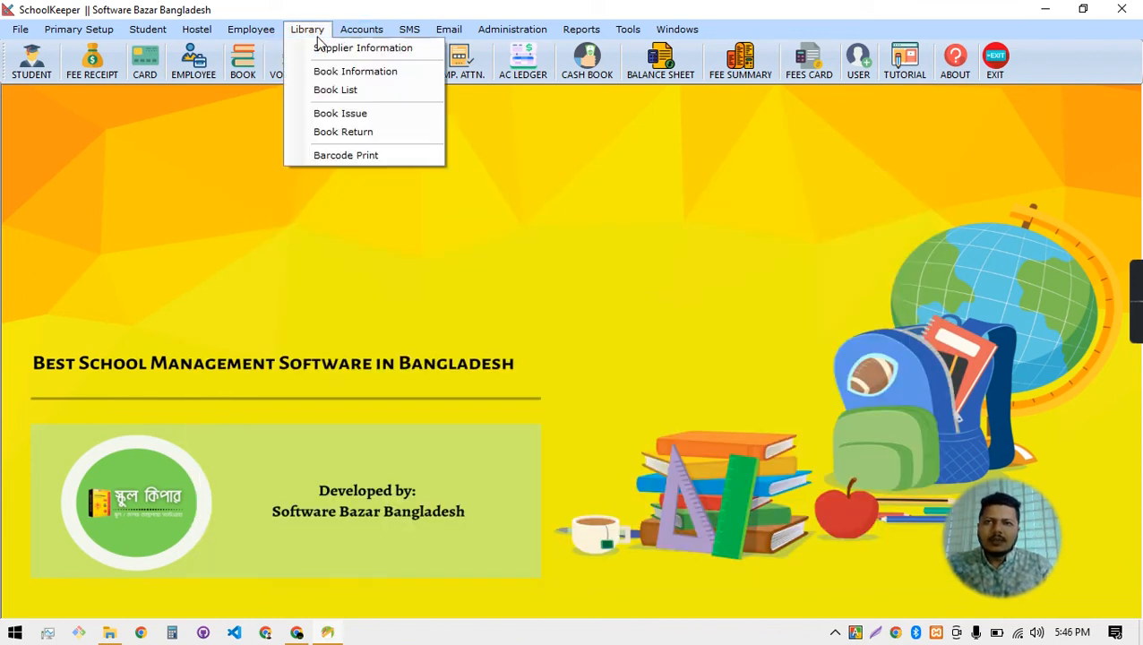
left_click(344, 131)
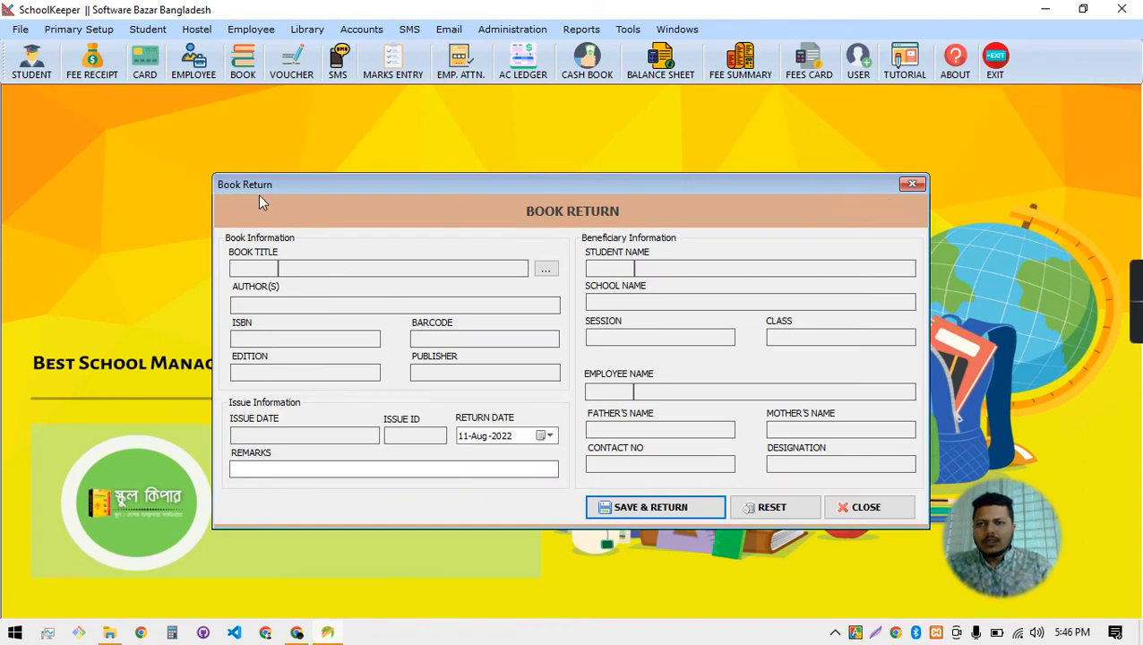
left_click(304, 271)
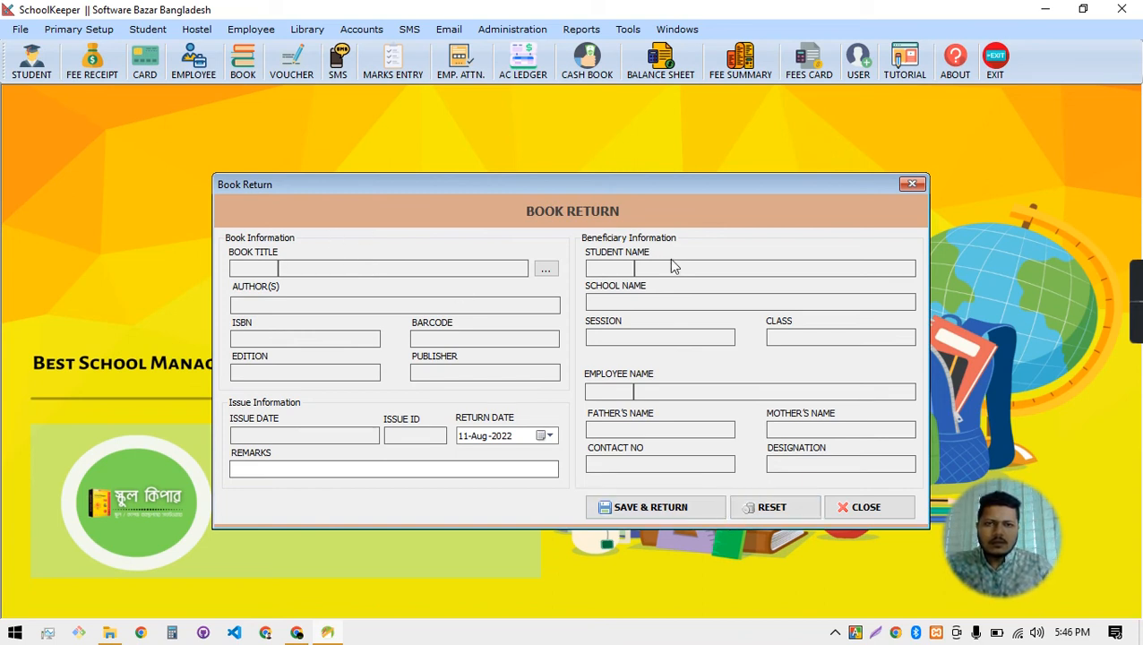
left_click(855, 507)
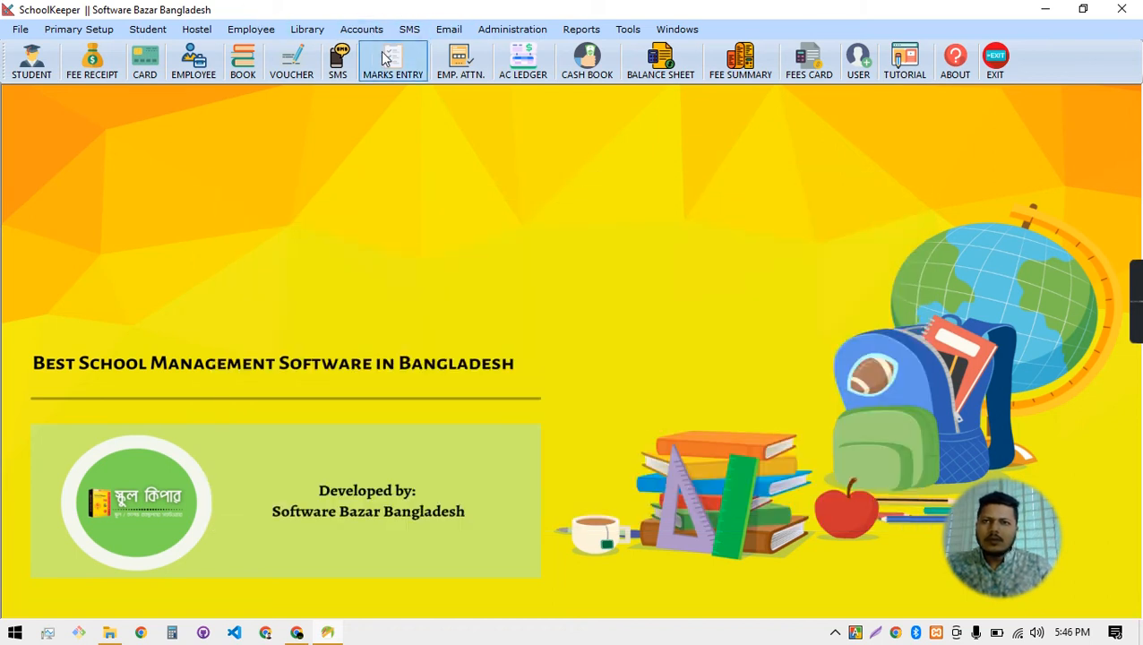
Reopen Book Return, set return date 18-Aug-2022, and bring up the Book Issue List
left_click(324, 34)
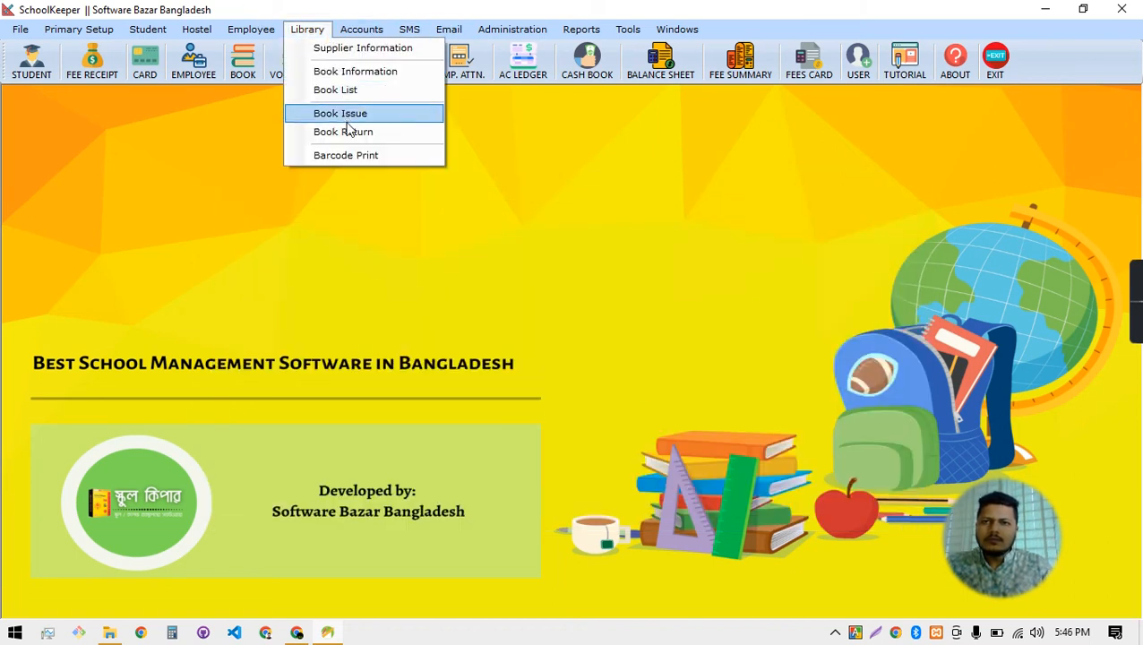
left_click(350, 133)
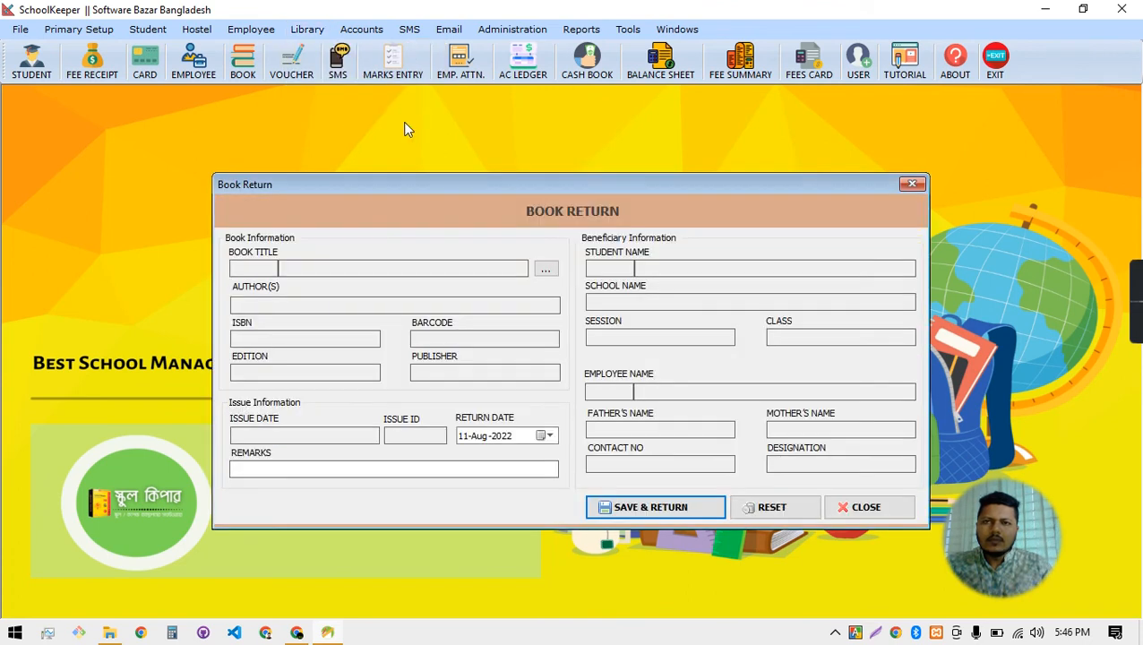
left_click(376, 265)
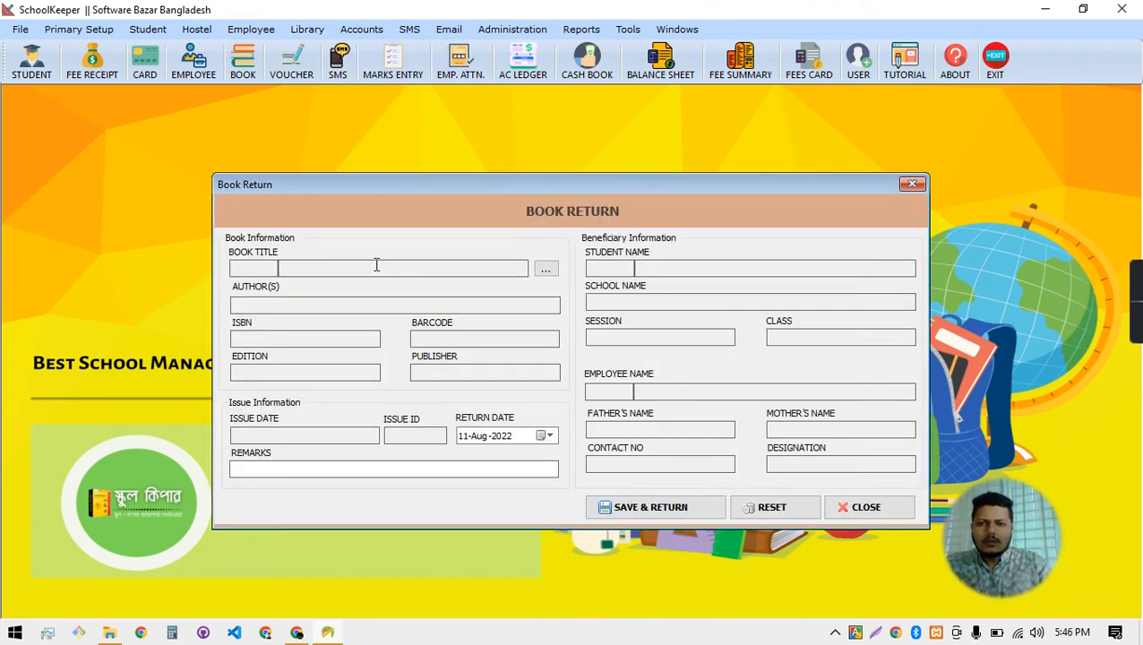
left_click(546, 436)
left_click(577, 516)
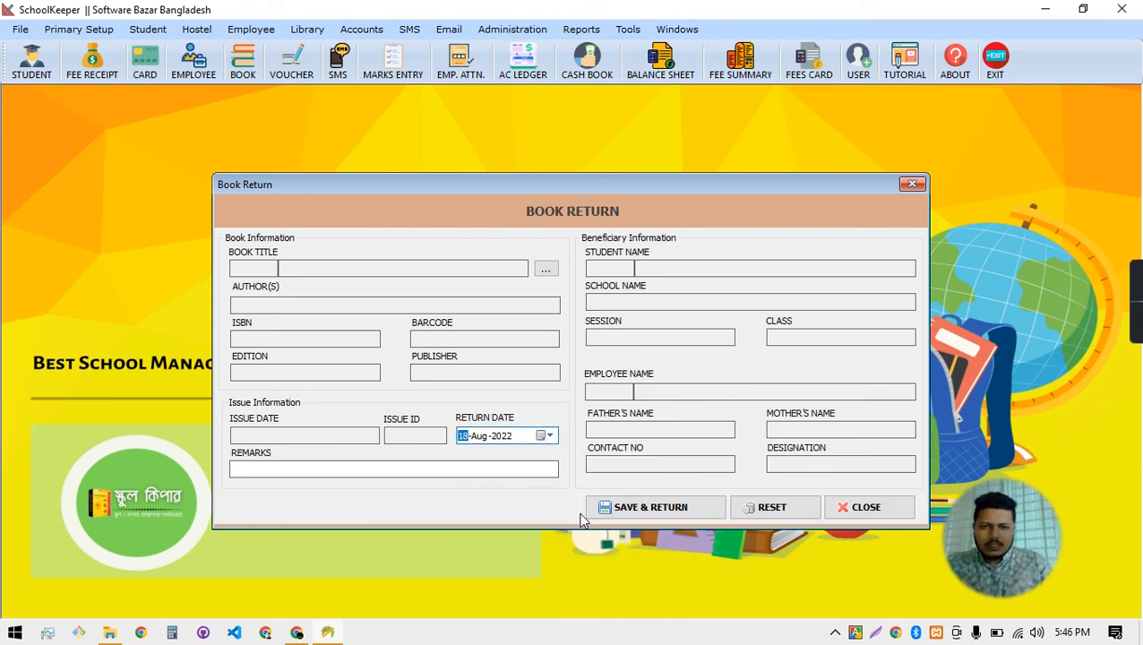
left_click(428, 265)
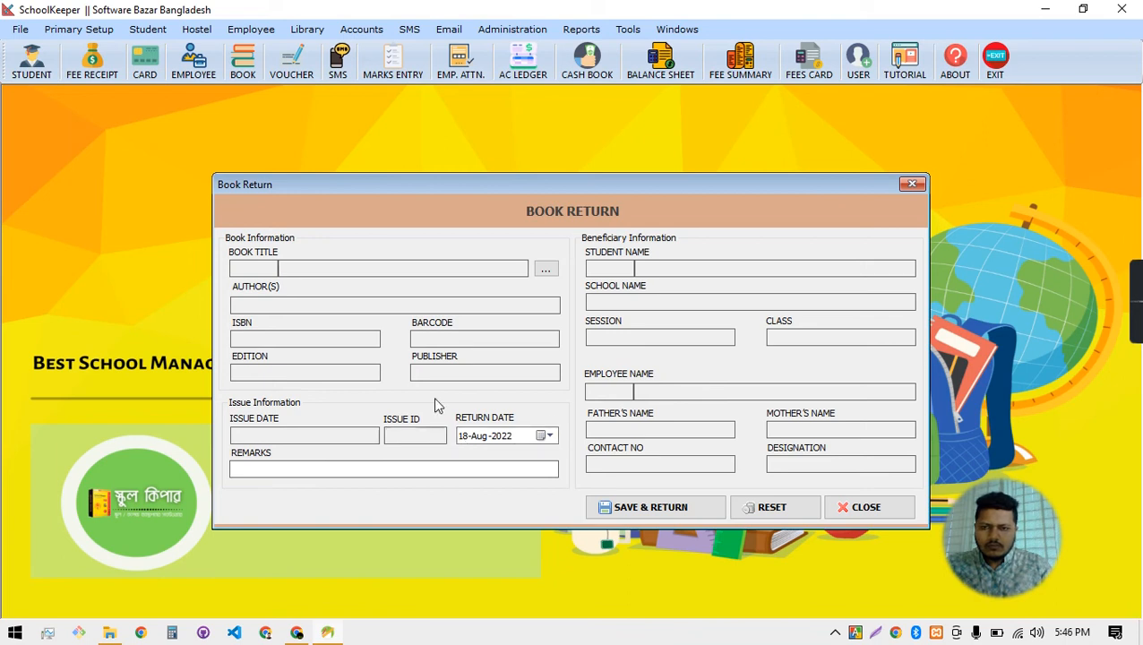
left_click(342, 438)
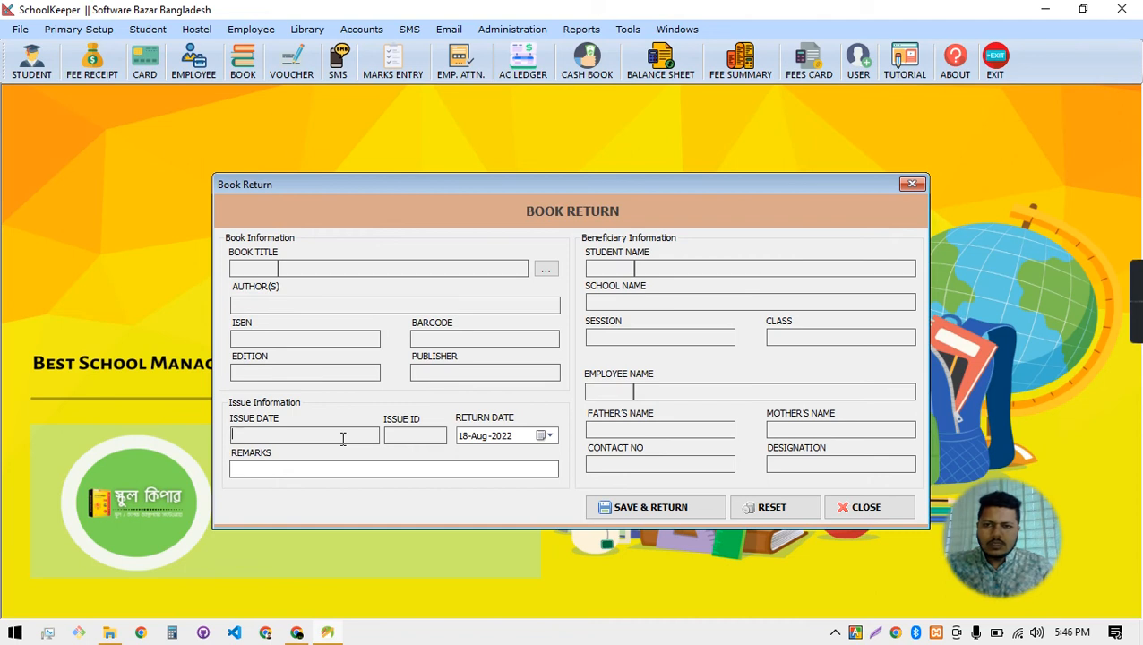
left_click(547, 269)
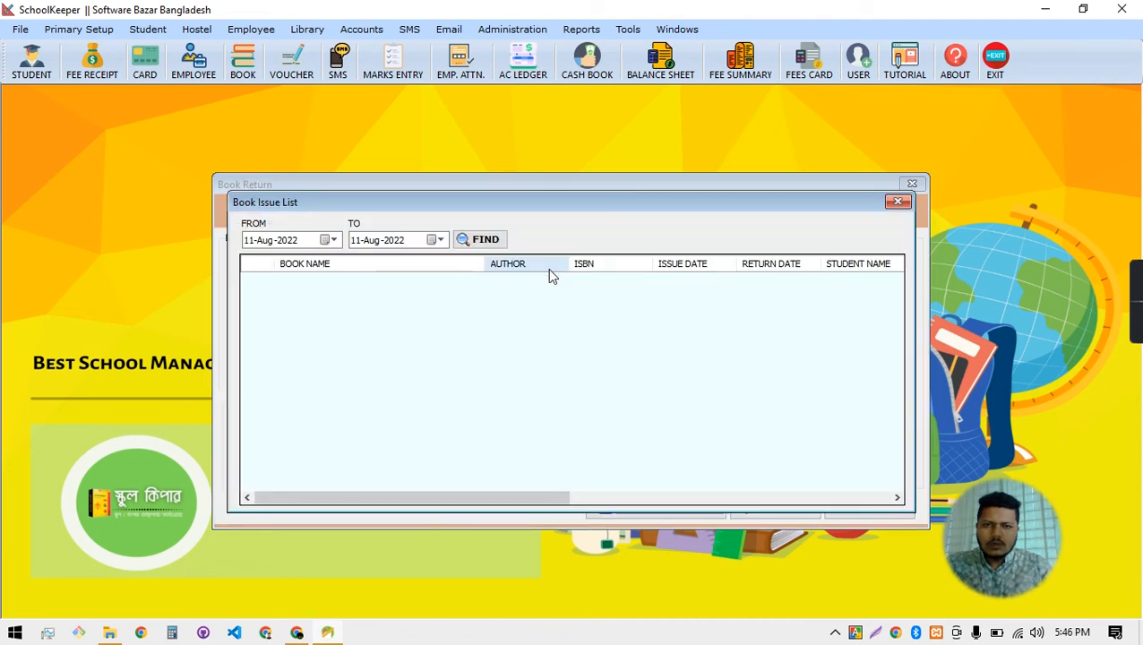
Search issued books with end date 18 August 2022, then close the issue list
left_click(335, 240)
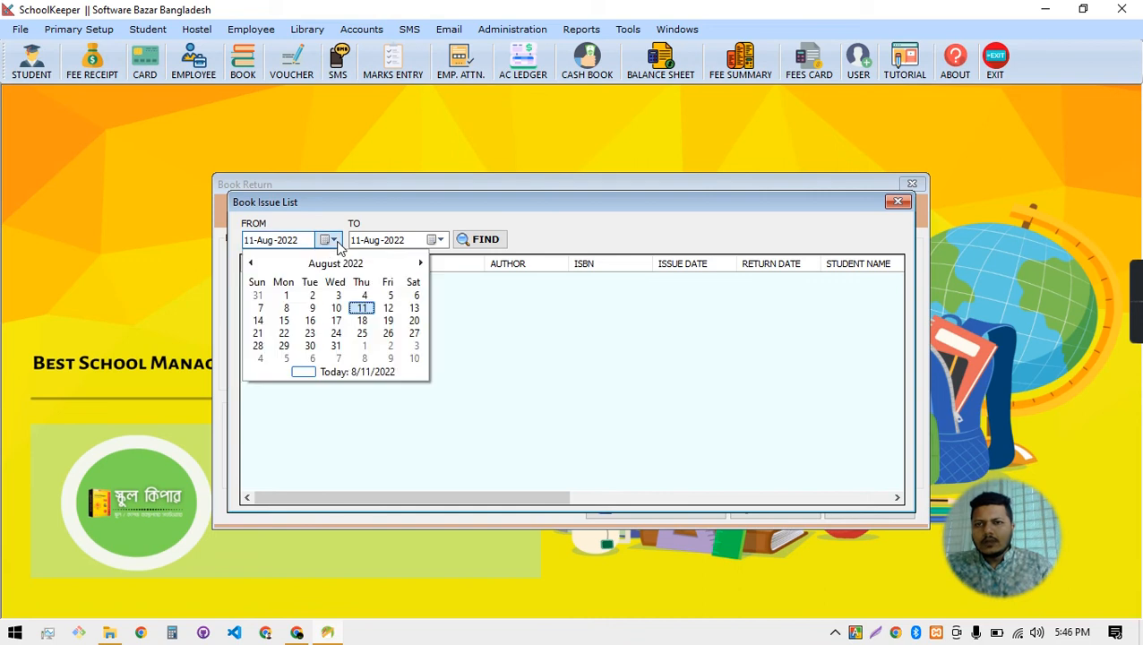
left_click(432, 240)
left_click(432, 240)
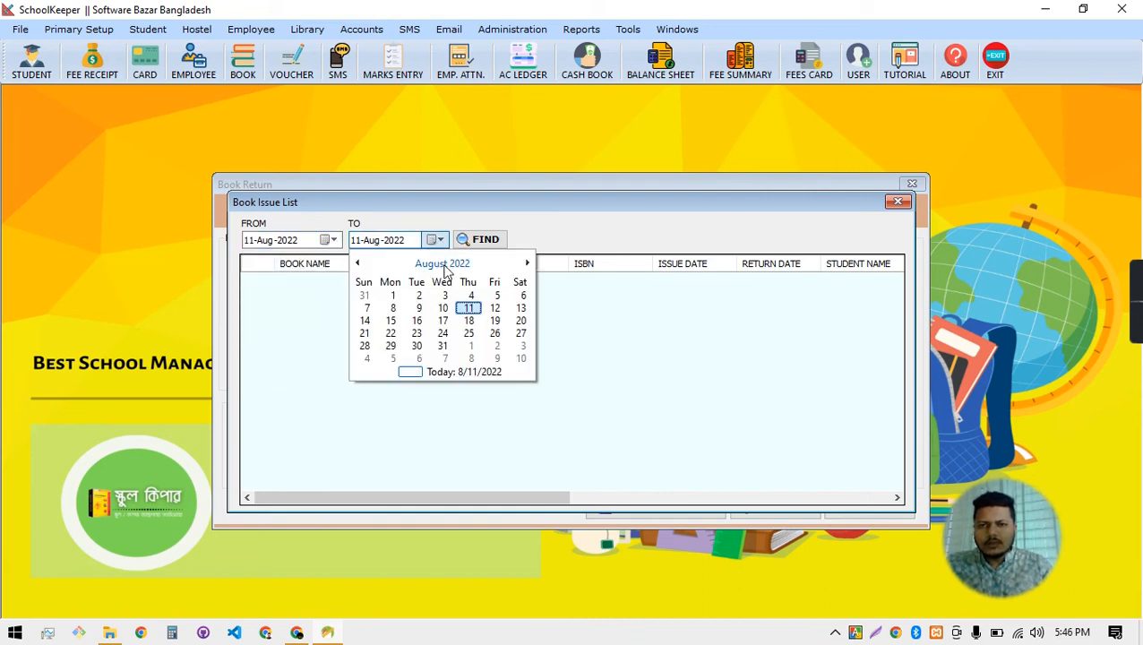
left_click(467, 321)
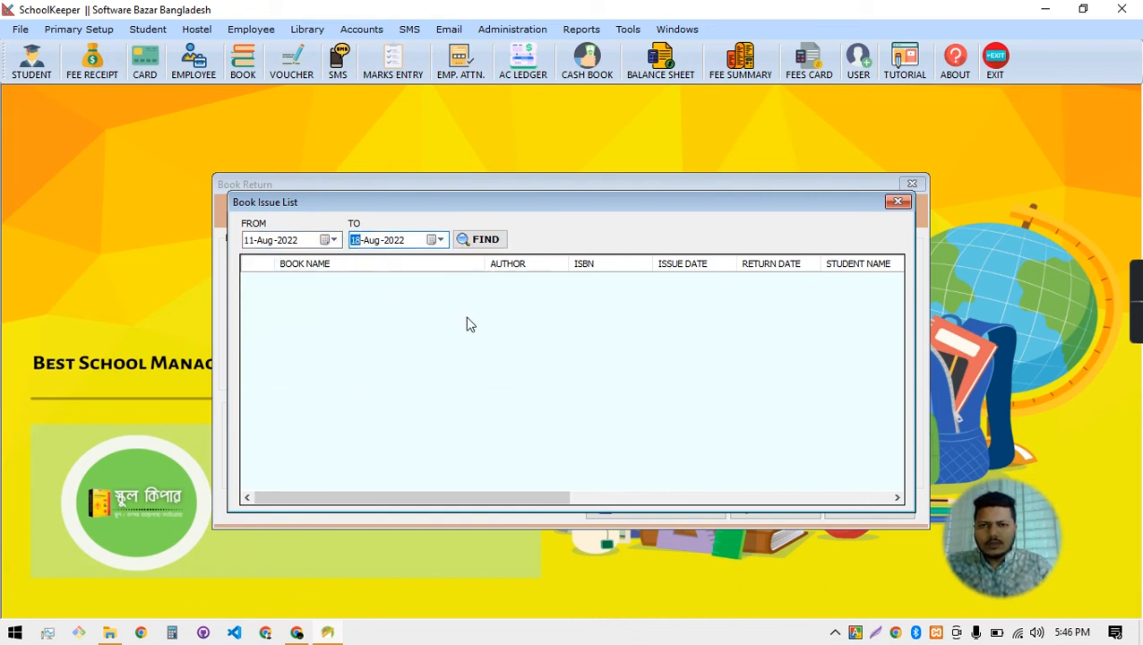
left_click(480, 239)
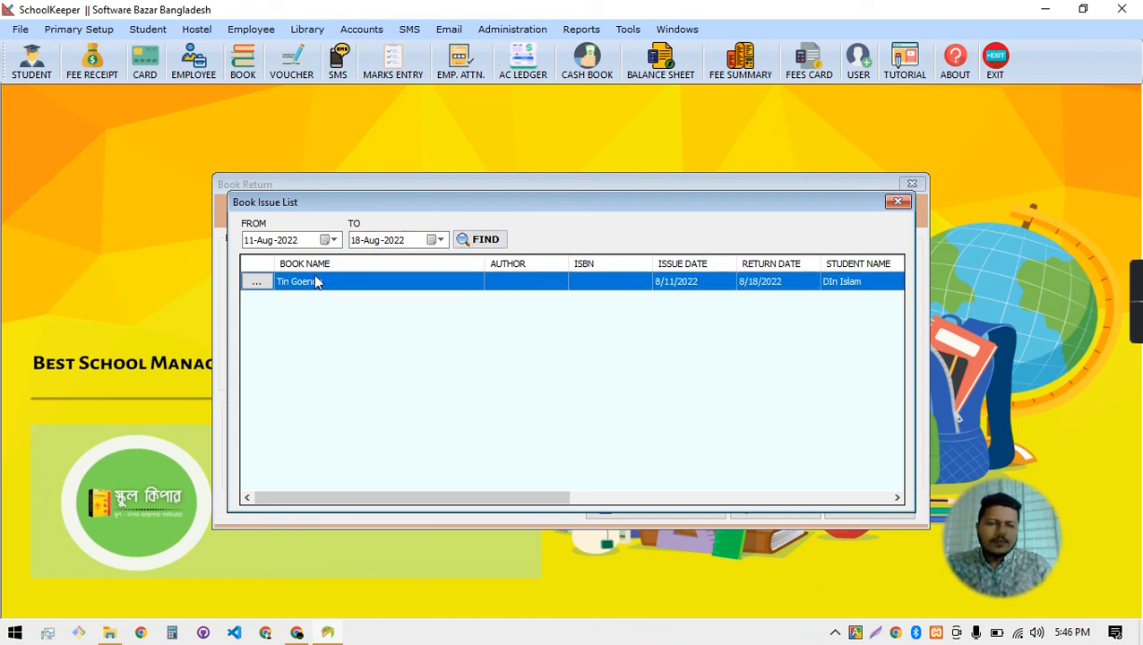
left_click(896, 201)
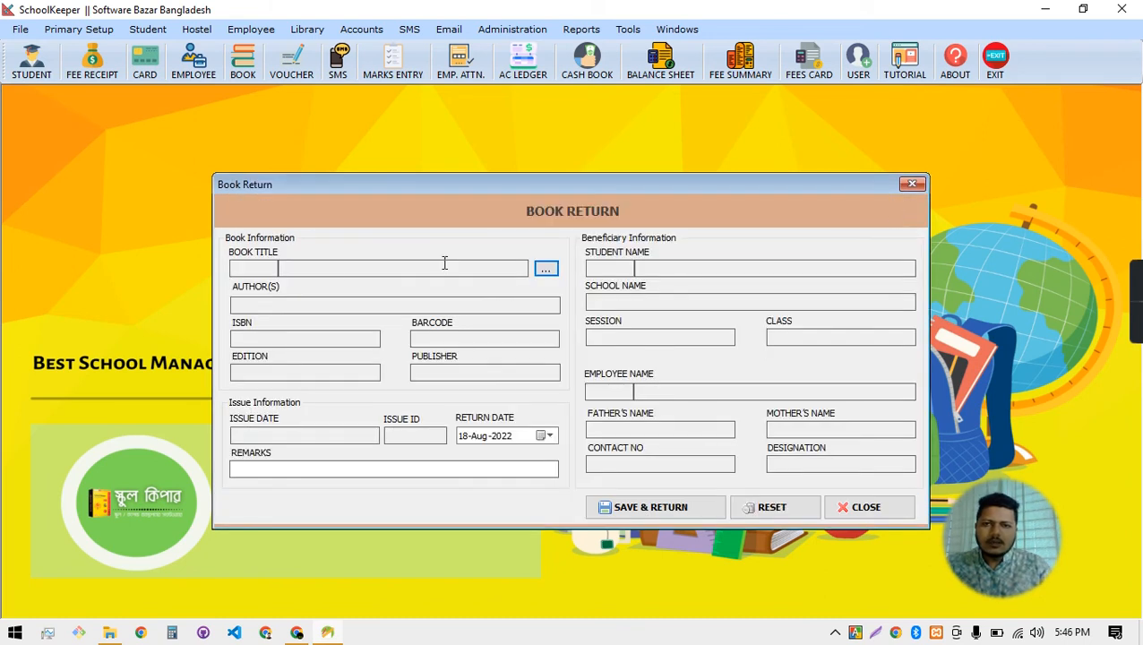
Find issues up to 18 August 2022 and confirm returning Tin Goenda
left_click(358, 270)
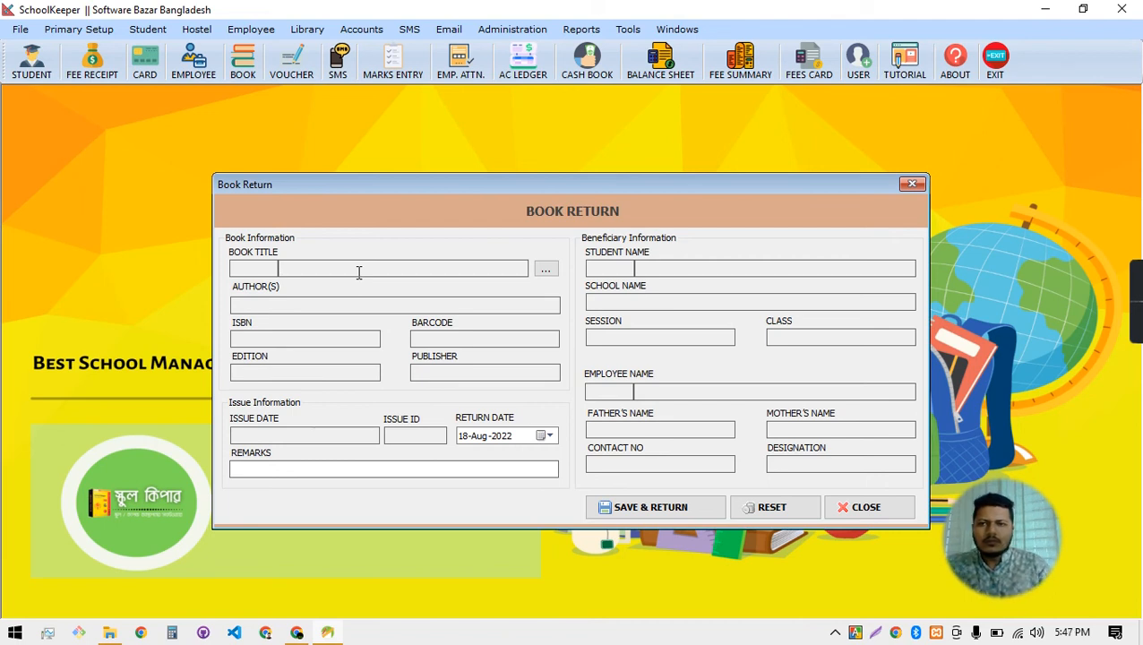
left_click(546, 272)
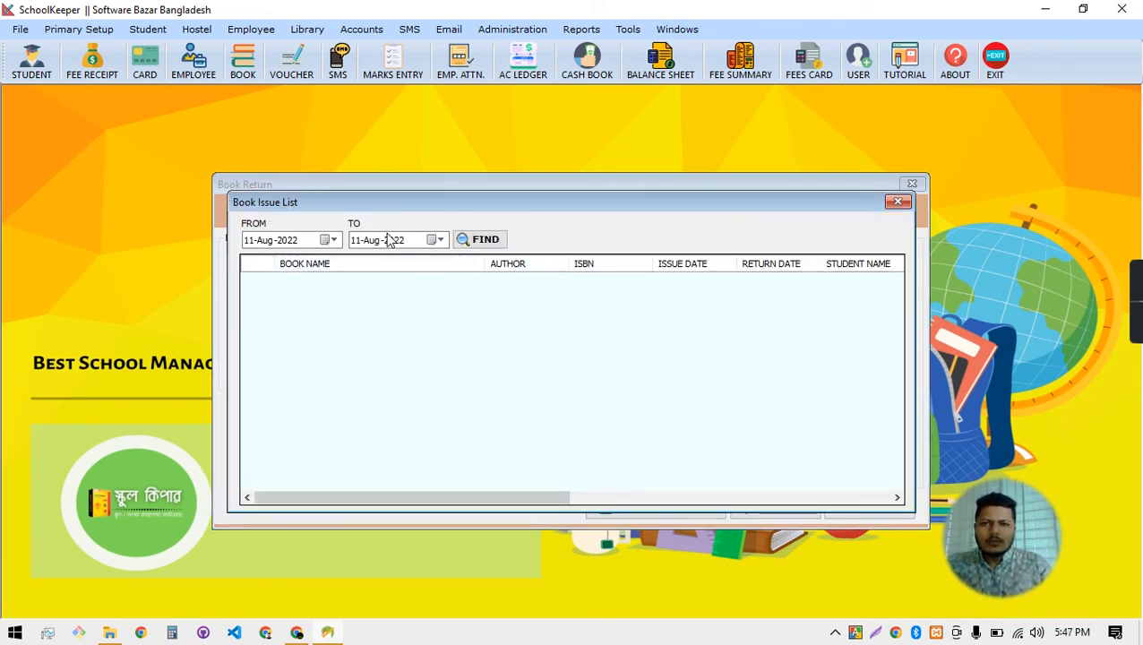
left_click(435, 240)
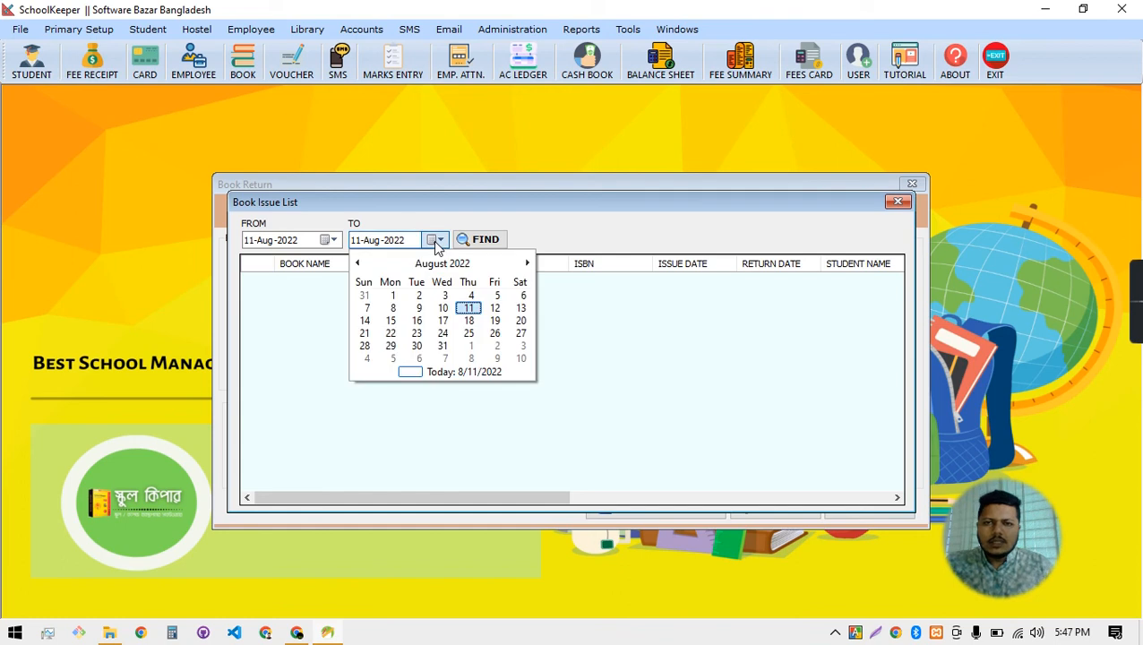
left_click(469, 323)
left_click(480, 239)
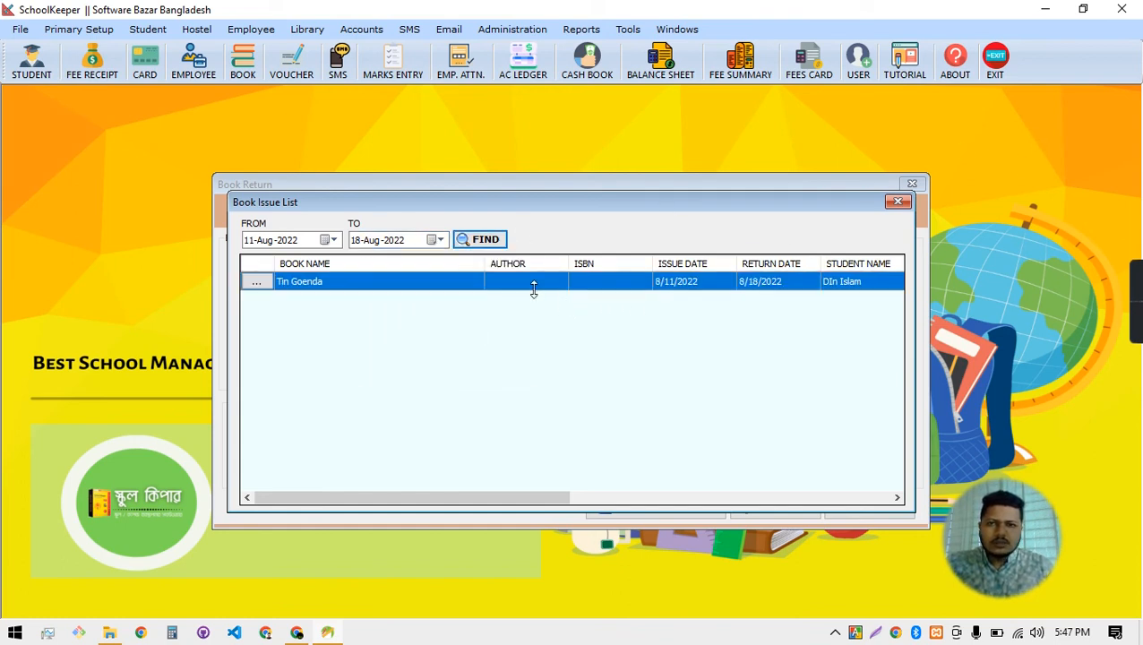
left_click(253, 283)
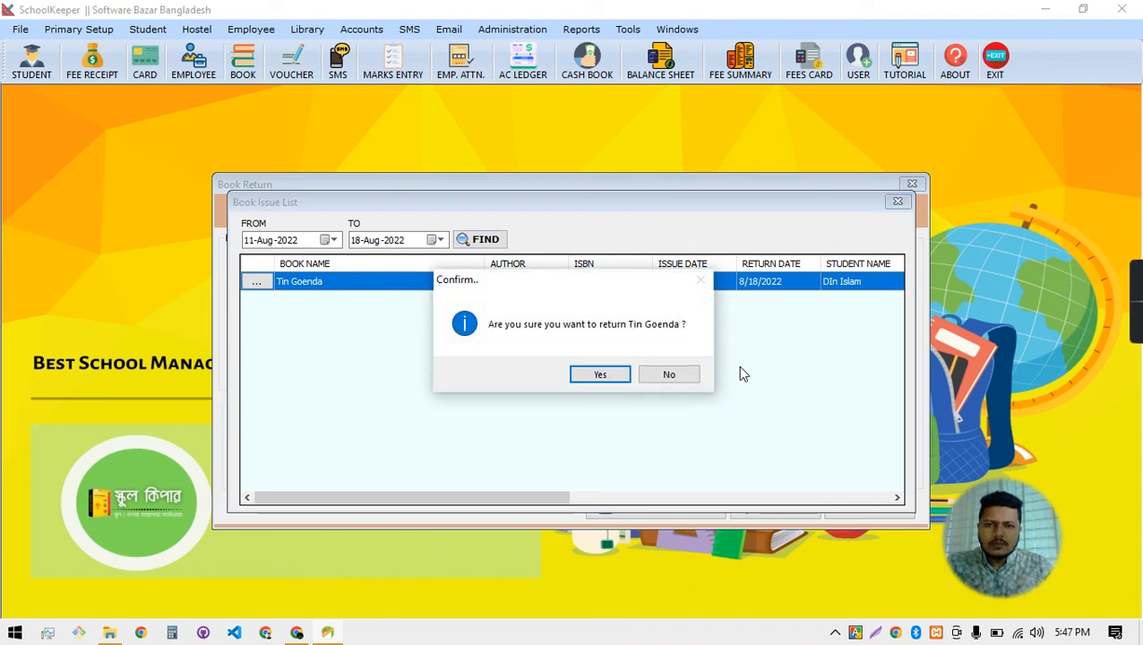
left_click(600, 374)
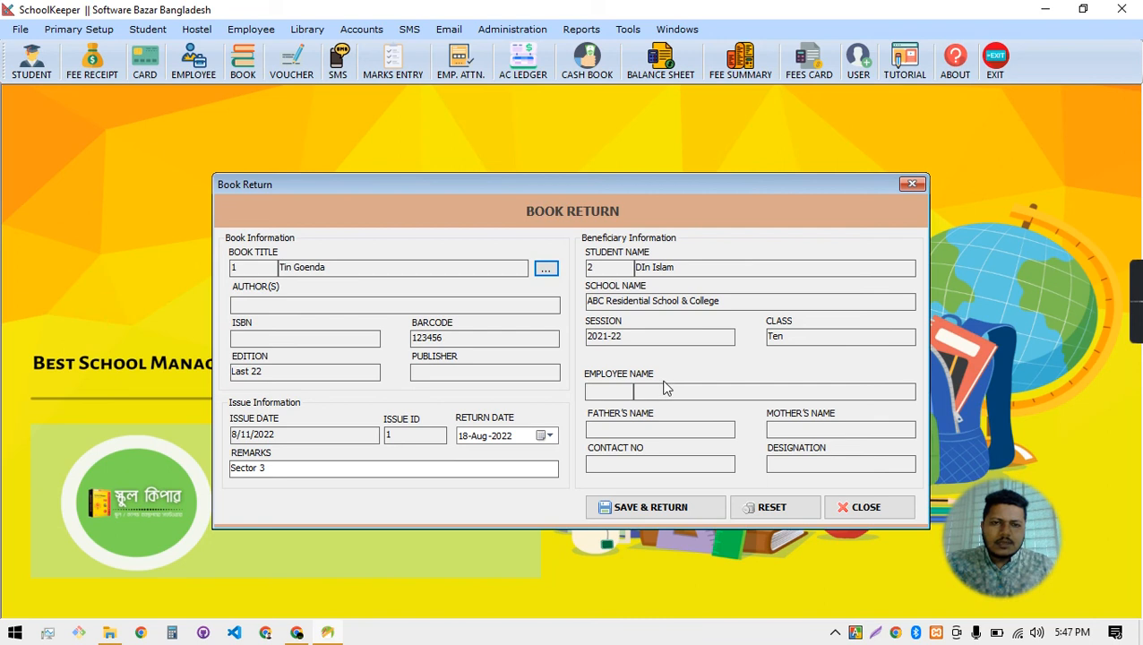
Save the Tin Goenda return and close the Book Return form
left_click(649, 512)
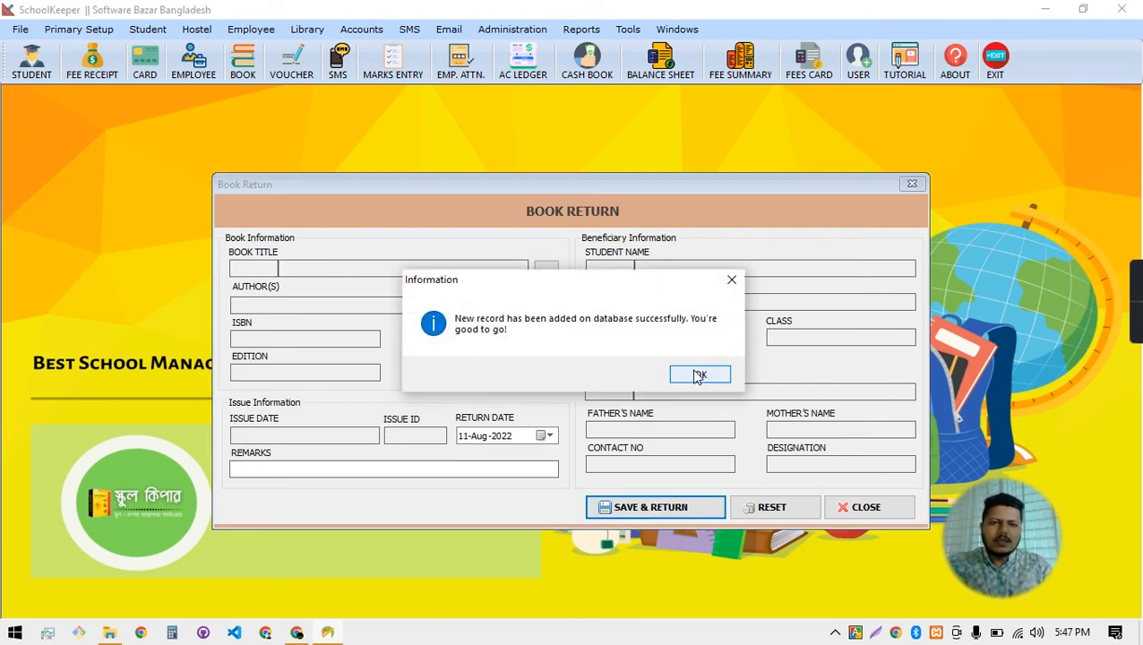
left_click(698, 375)
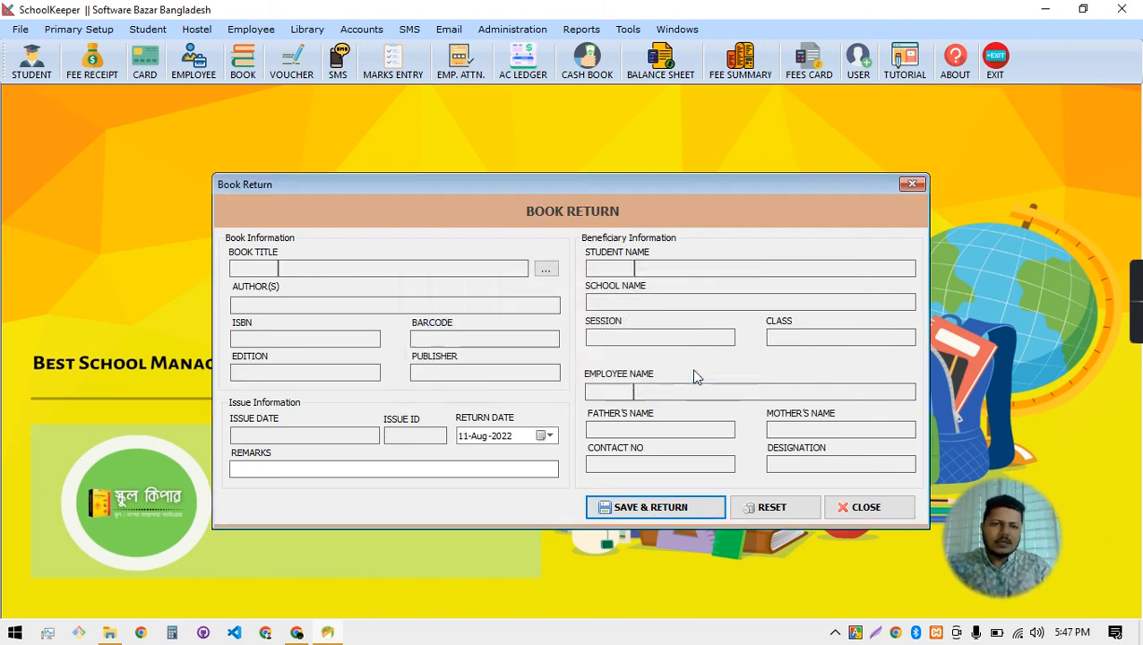
left_click(862, 506)
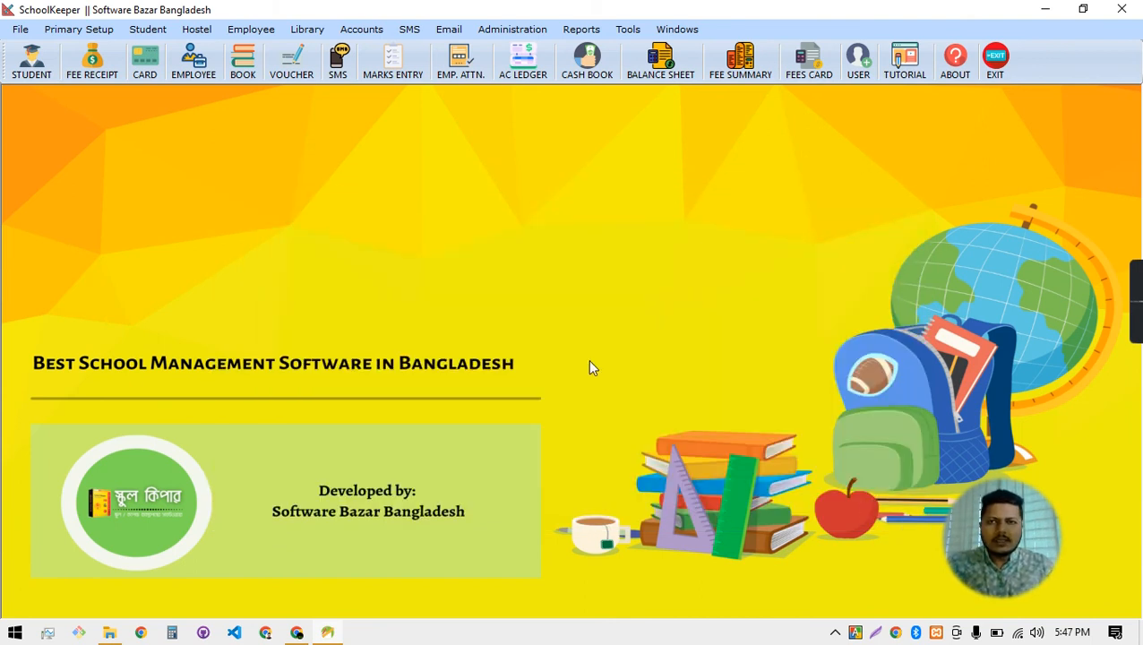
Check the Book List shows Tin Goenda's quantity back at 6, then close it
left_click(314, 30)
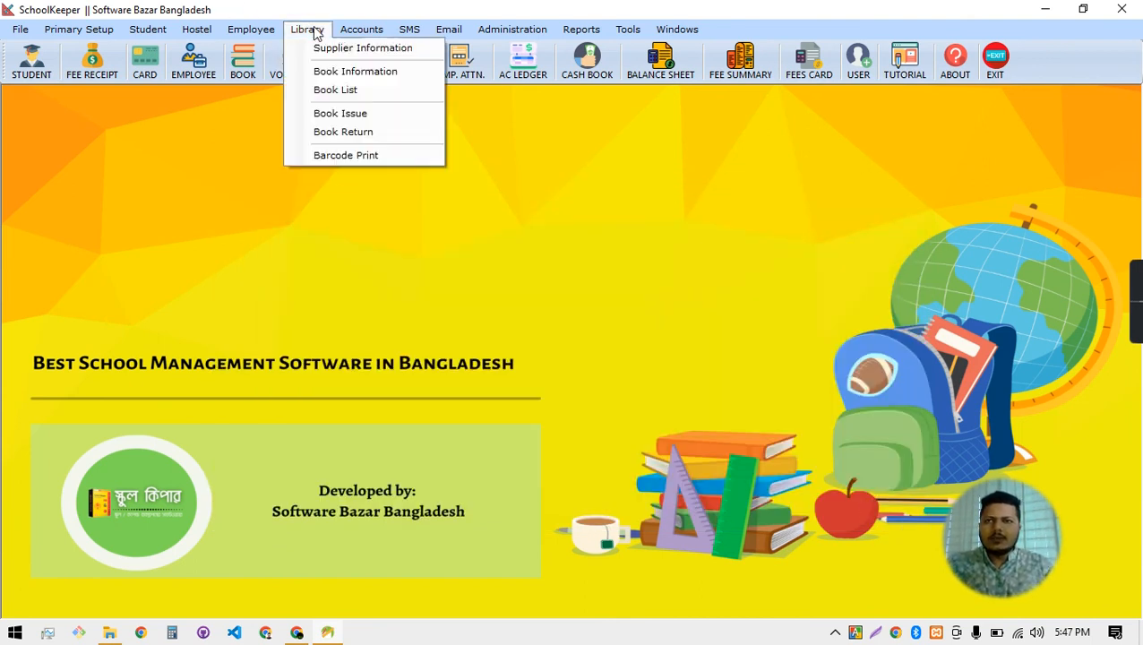
left_click(349, 71)
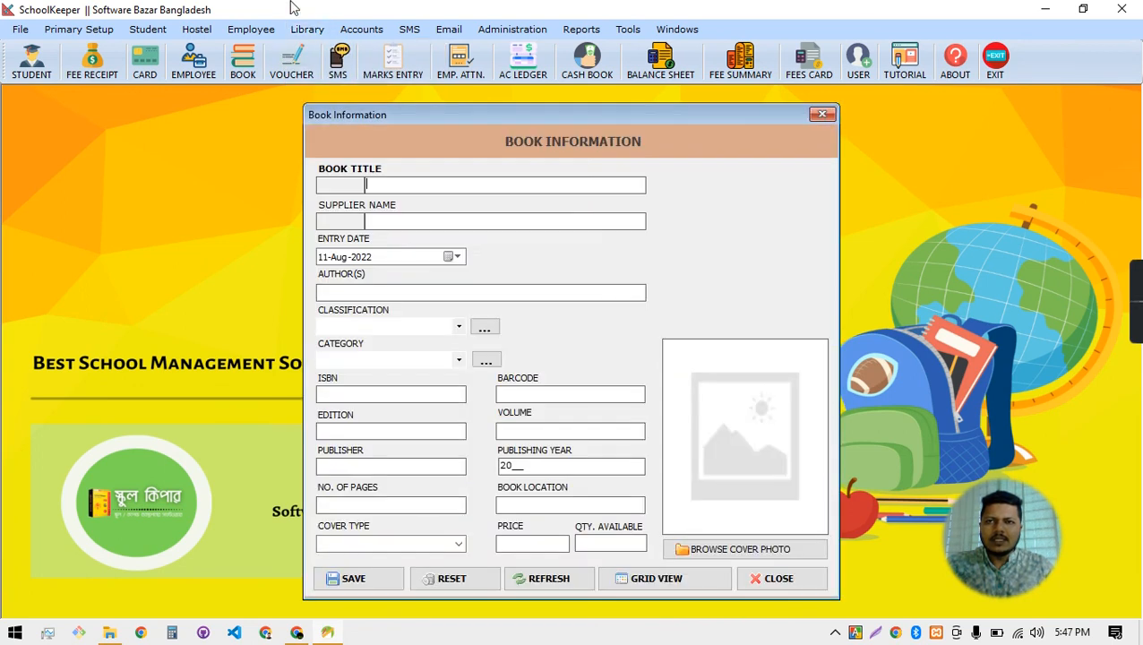
left_click(821, 118)
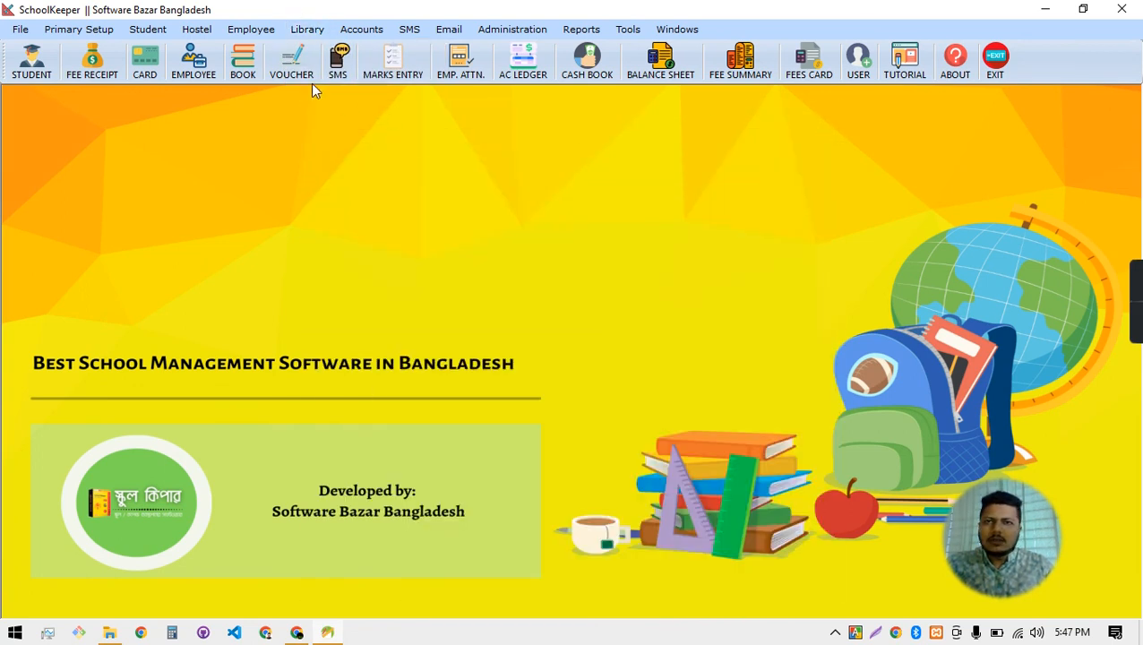
left_click(307, 30)
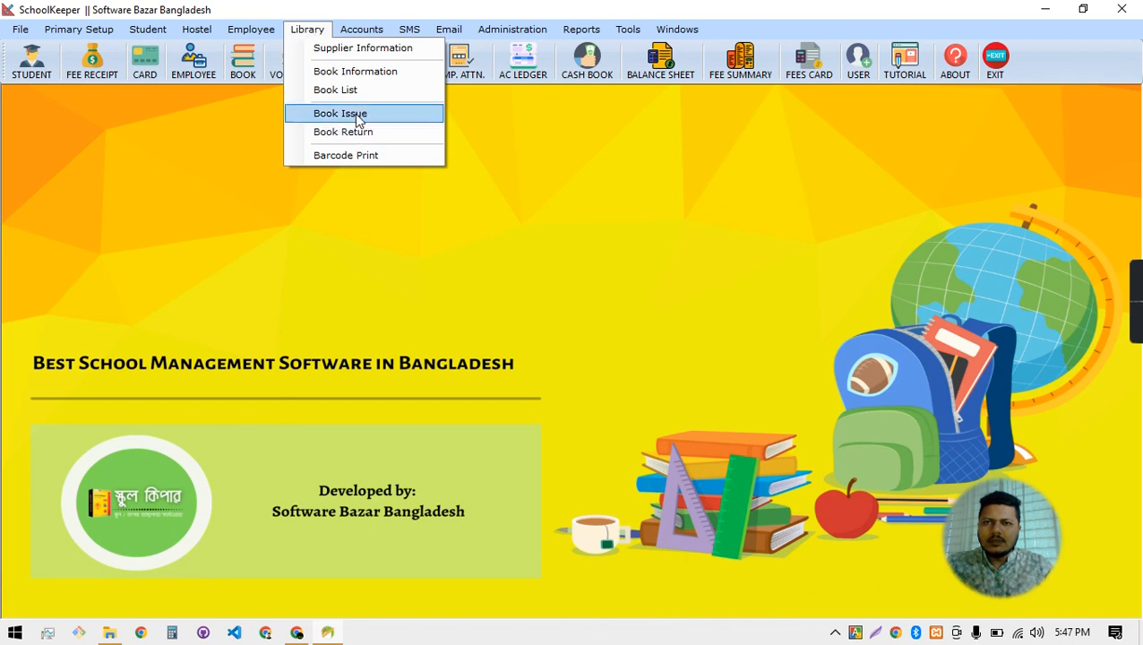
left_click(340, 91)
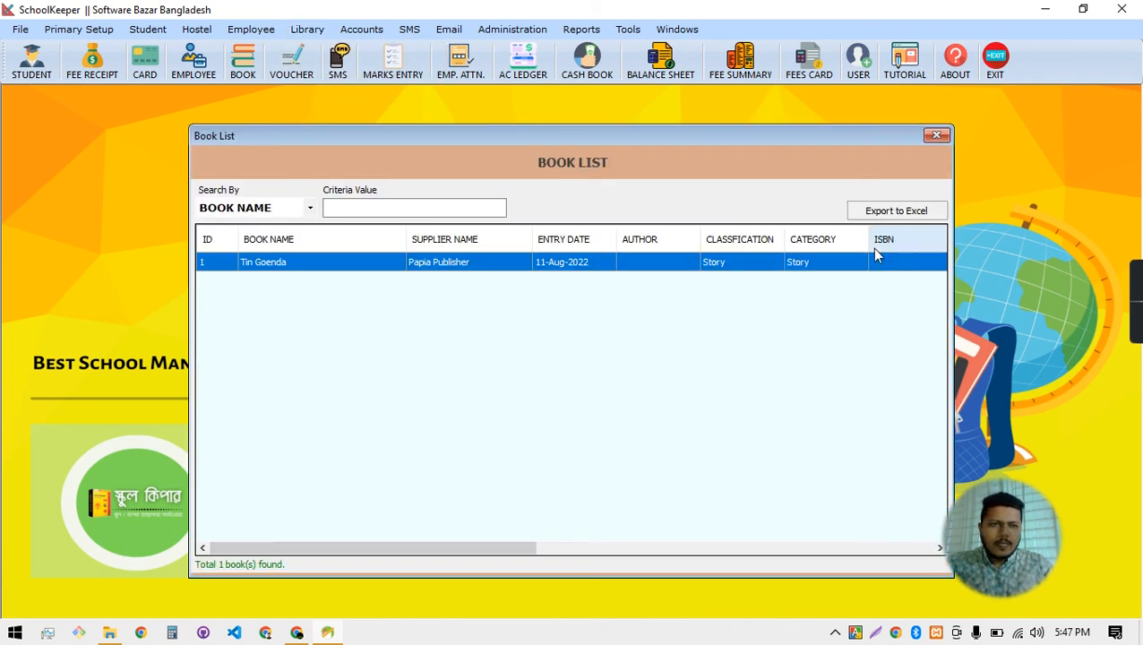
left_click(826, 550)
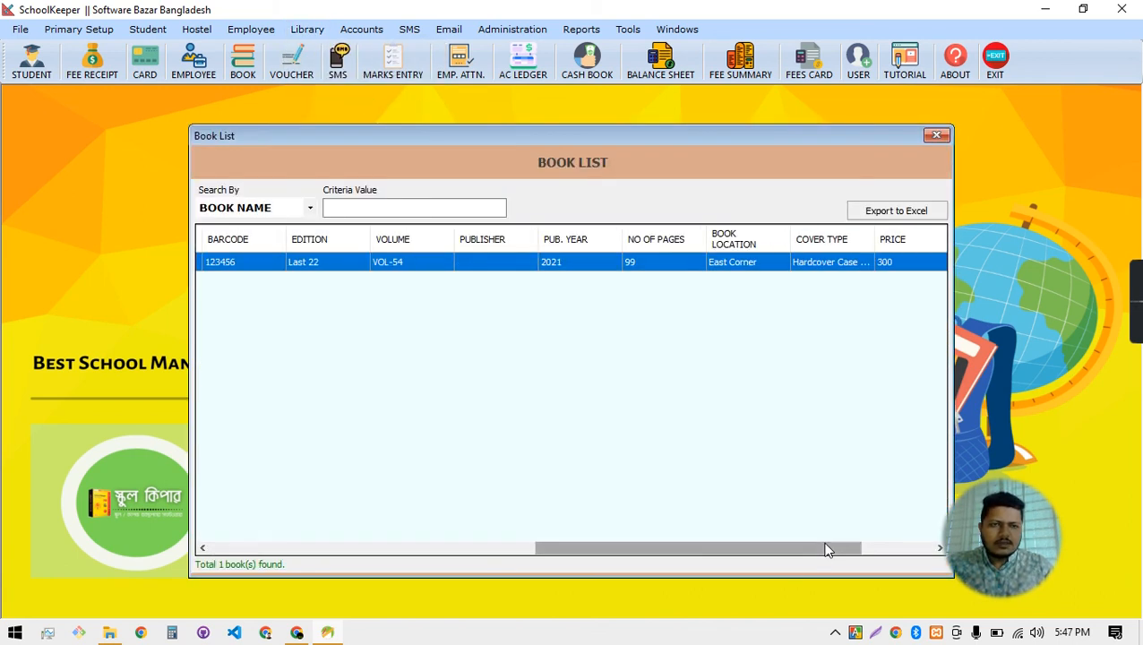
left_click_drag(788, 549, 883, 536)
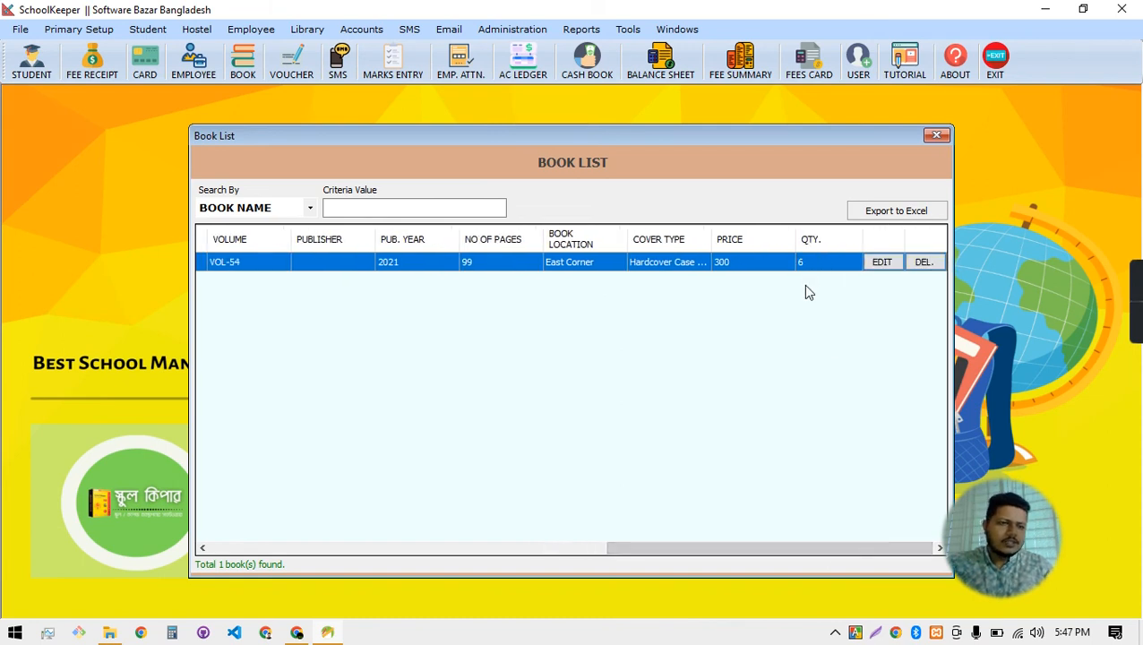
left_click(935, 139)
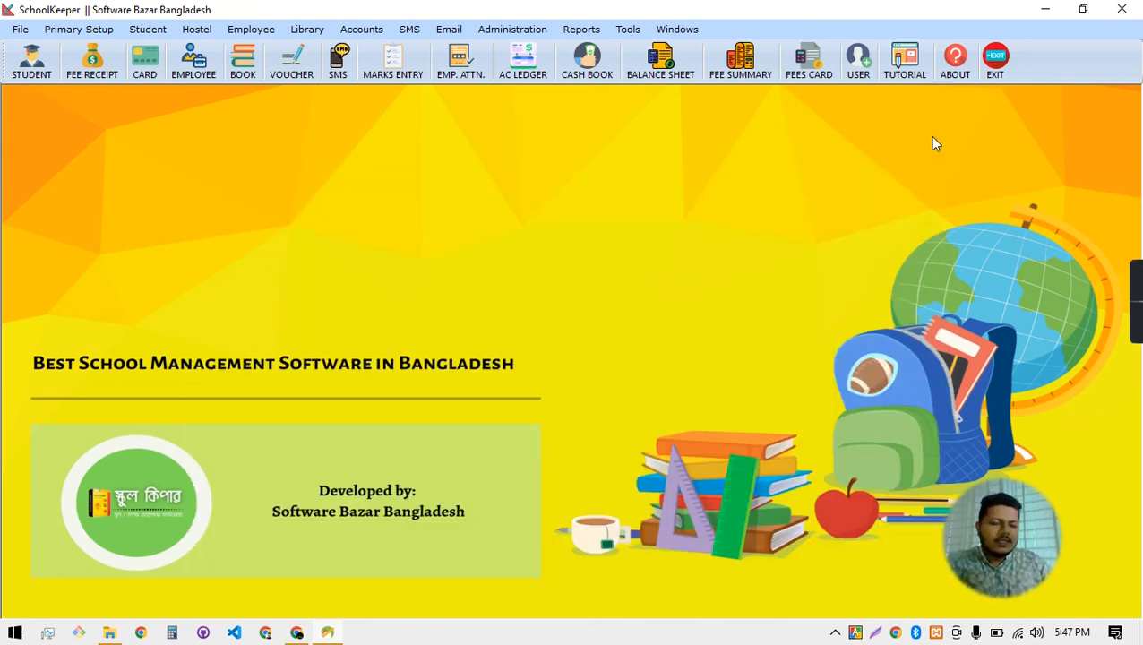
Minimize SchoolKeeper and dismiss the Chrome notification
left_click(1043, 8)
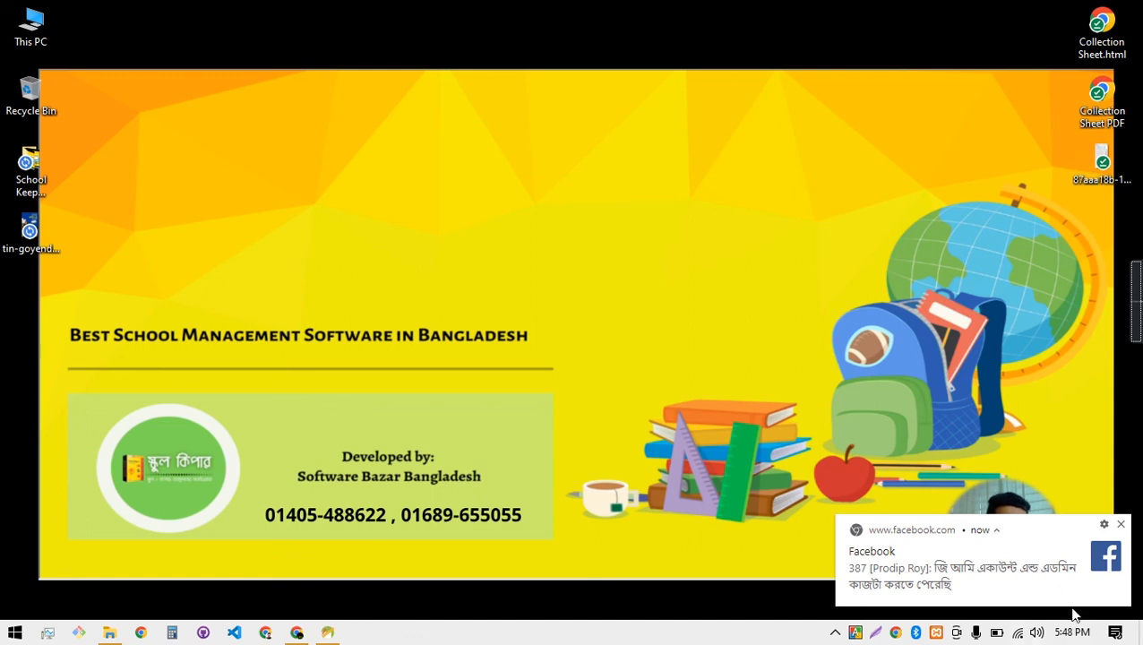
left_click(1121, 527)
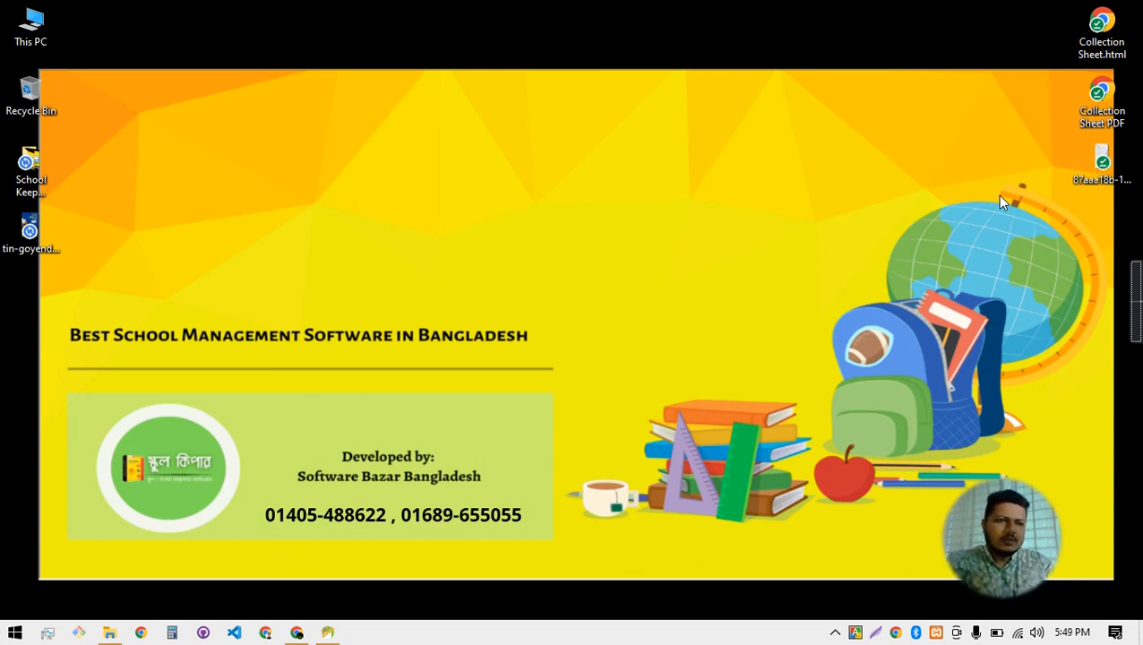
mouse_move(1133, 305)
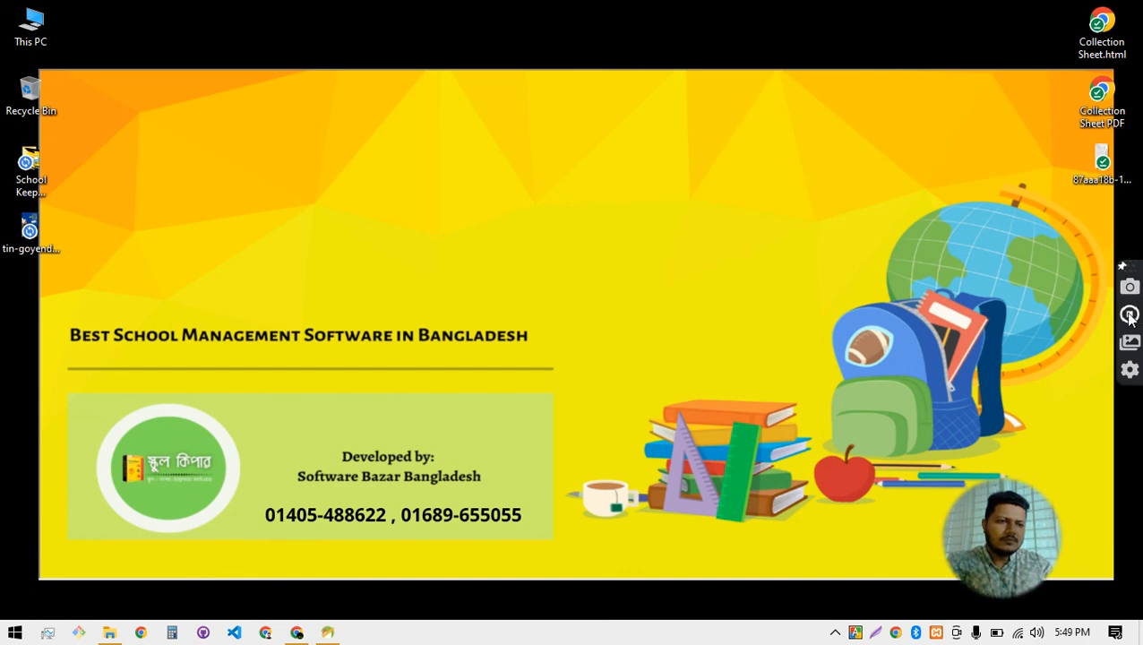